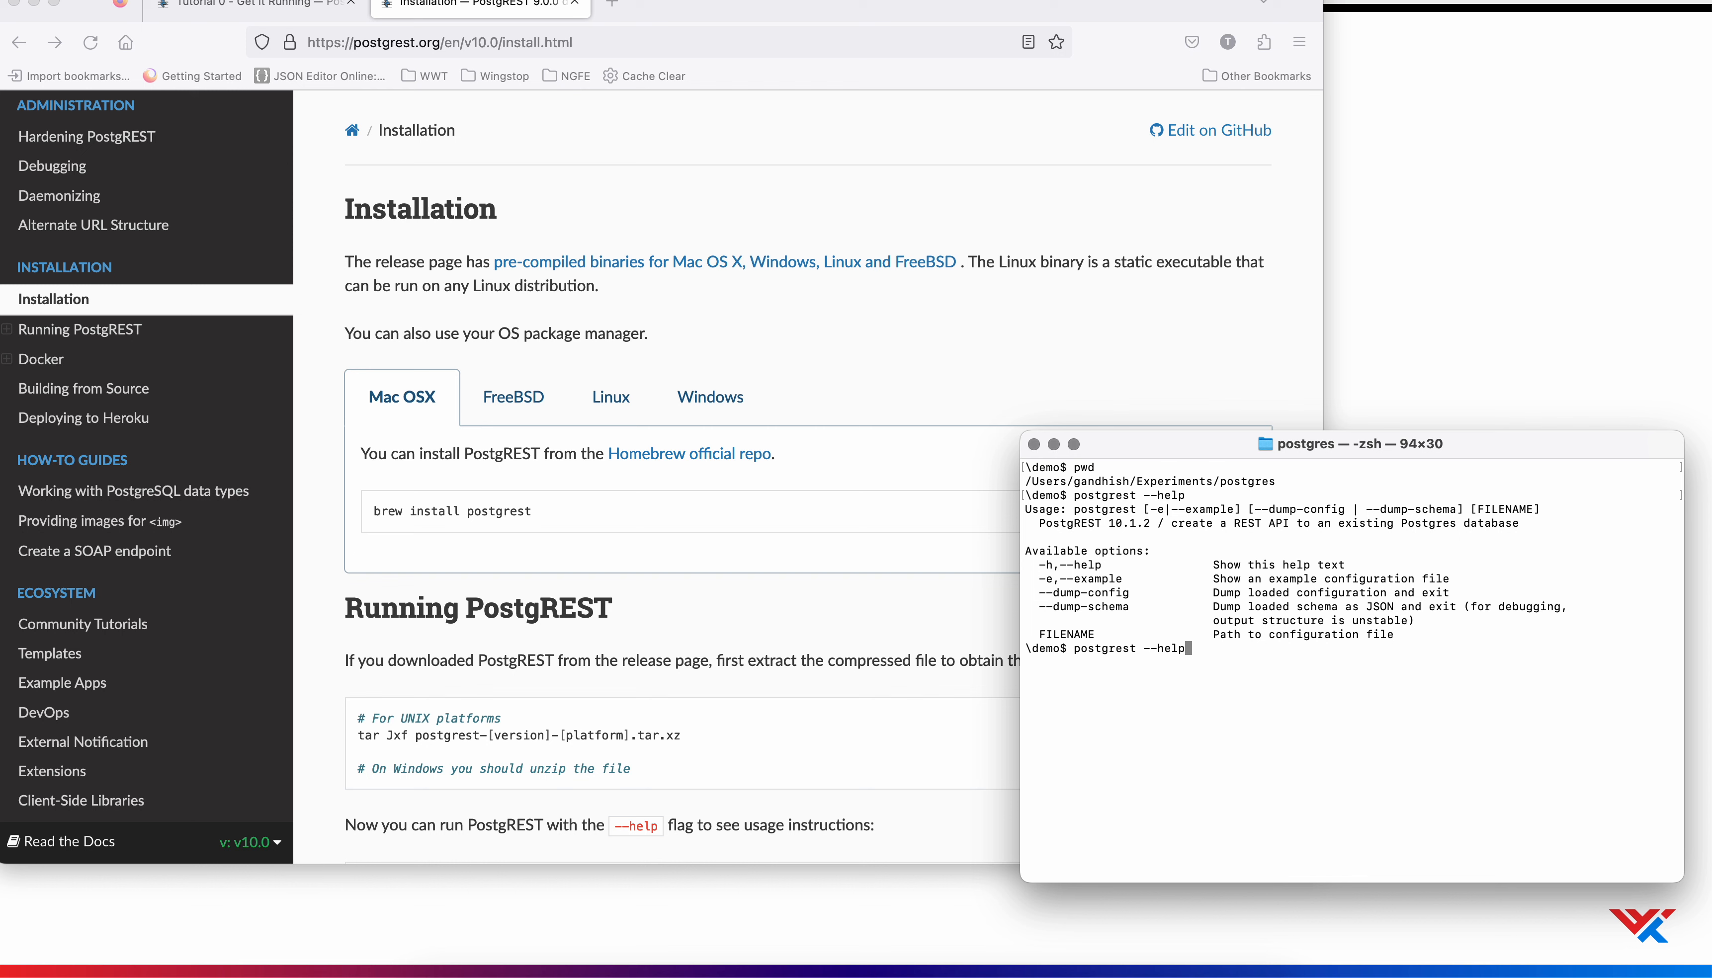
# Show the postgrest command's help text, then switch to Docker Desktop to view the running Postgres container
pyautogui.press('Return')
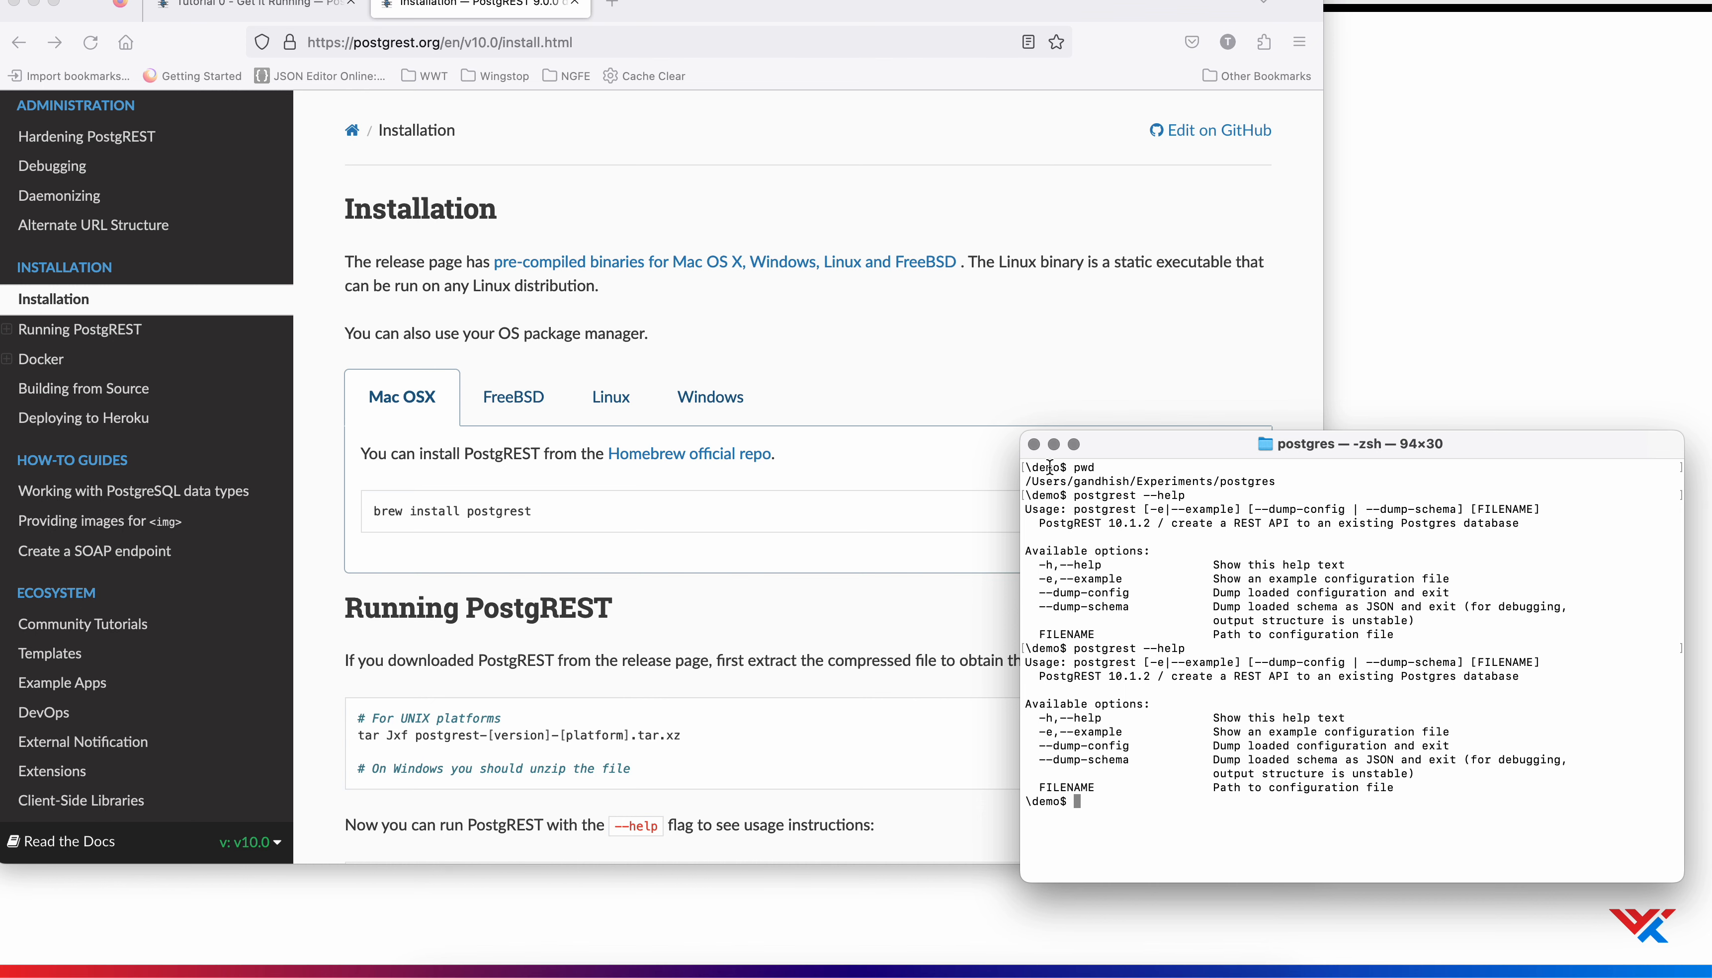
pyautogui.click(1062, 973)
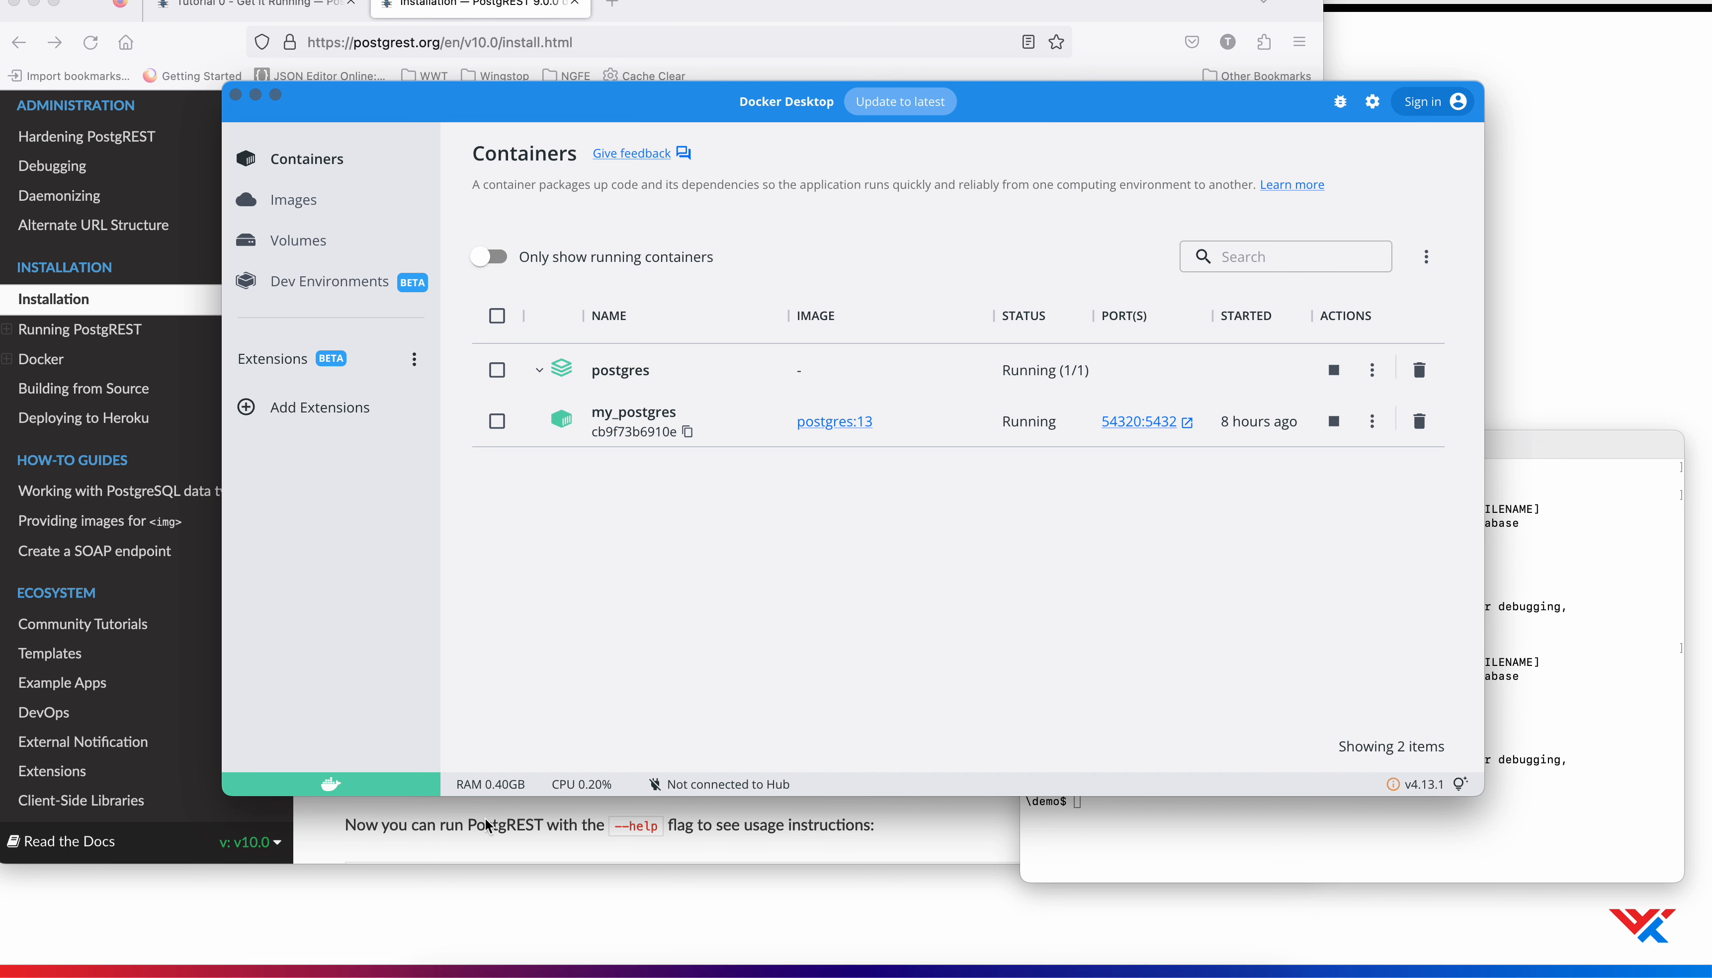
# Open the test.conf file from the Experiments/postgres folder in Finder
pyautogui.rightClick(435, 972)
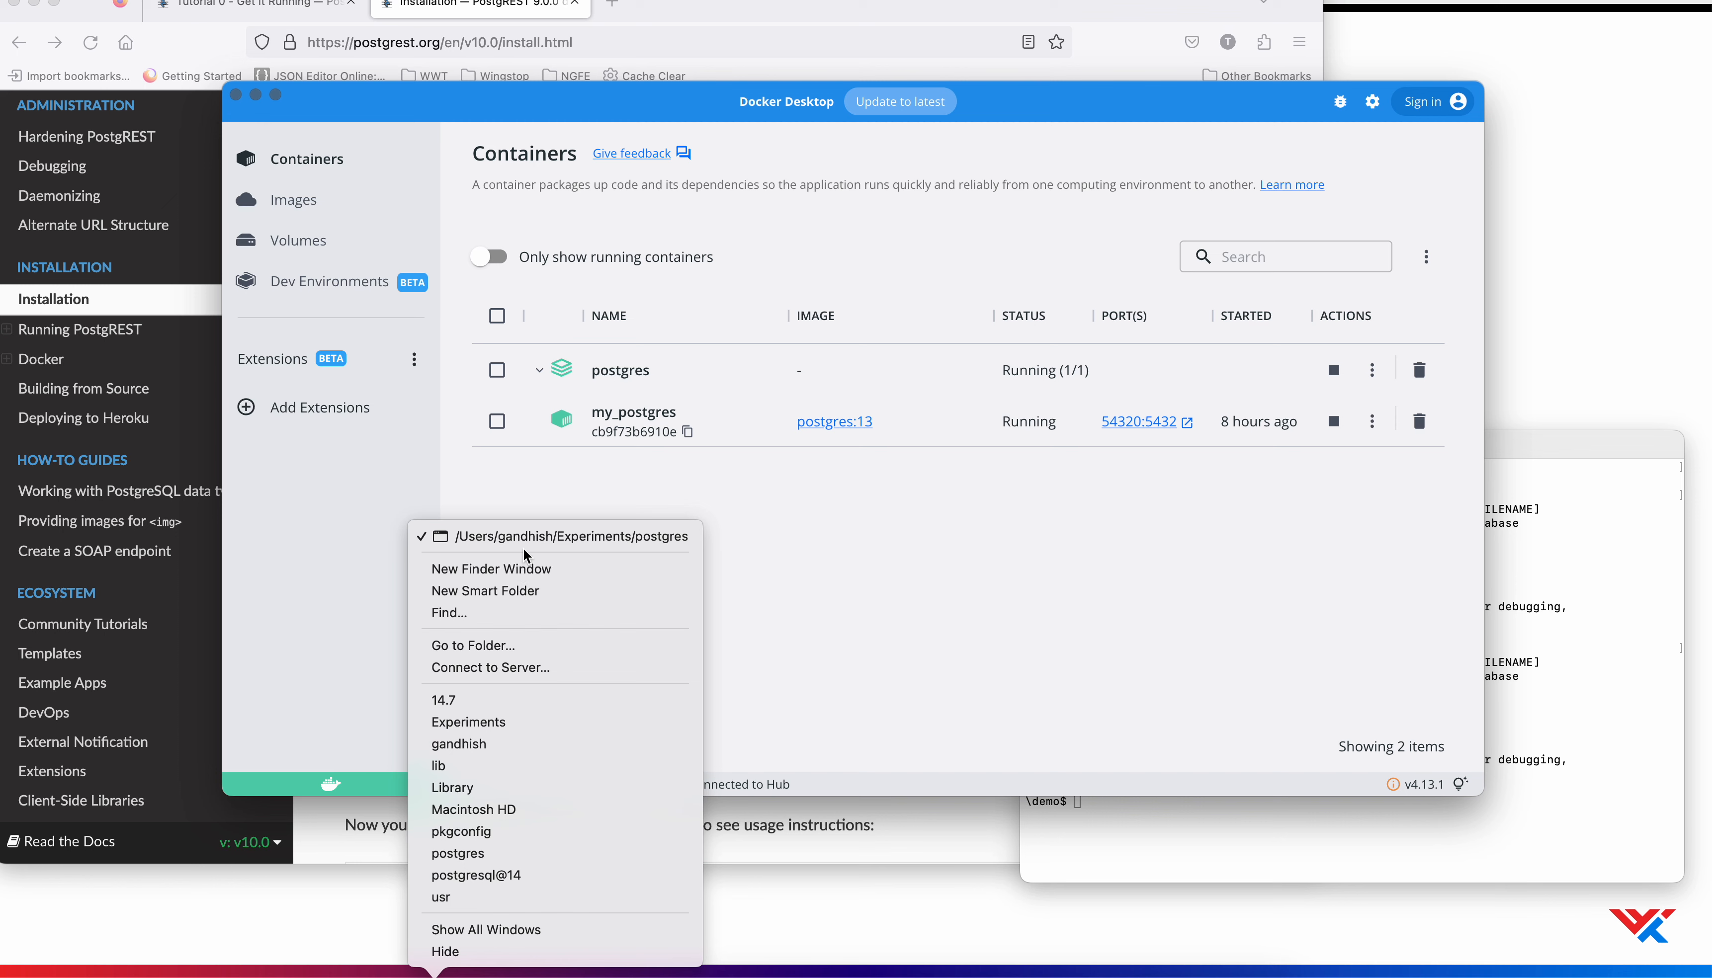
pyautogui.click(528, 535)
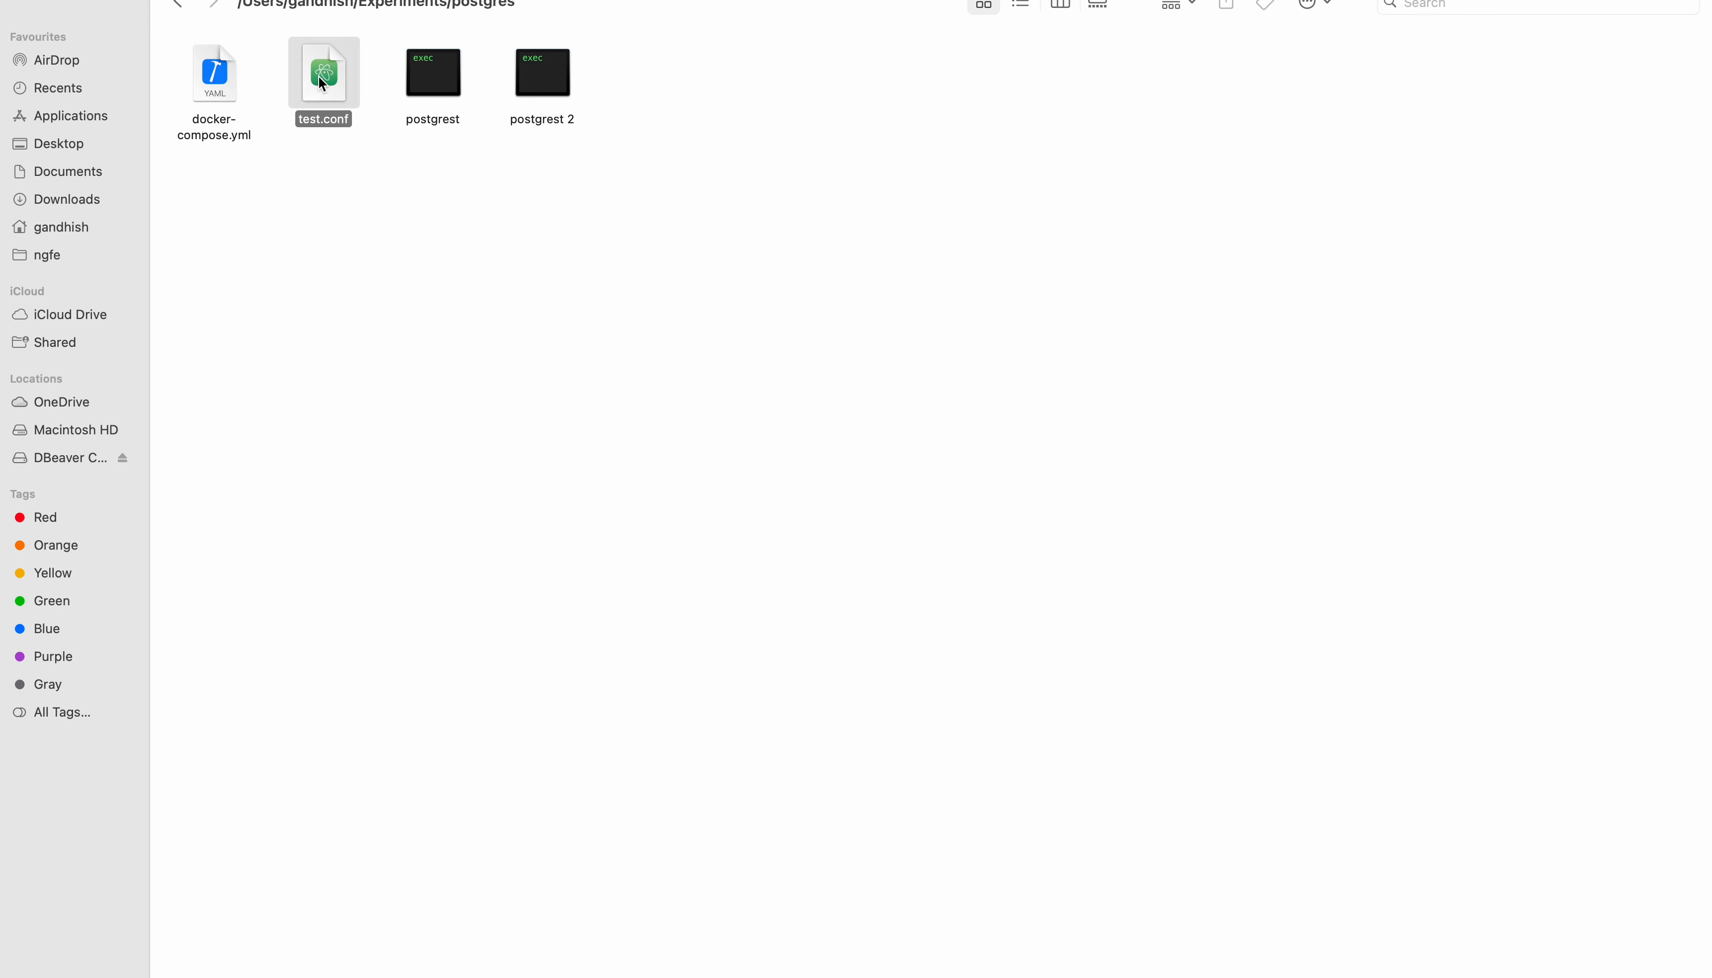
pyautogui.doubleClick(319, 78)
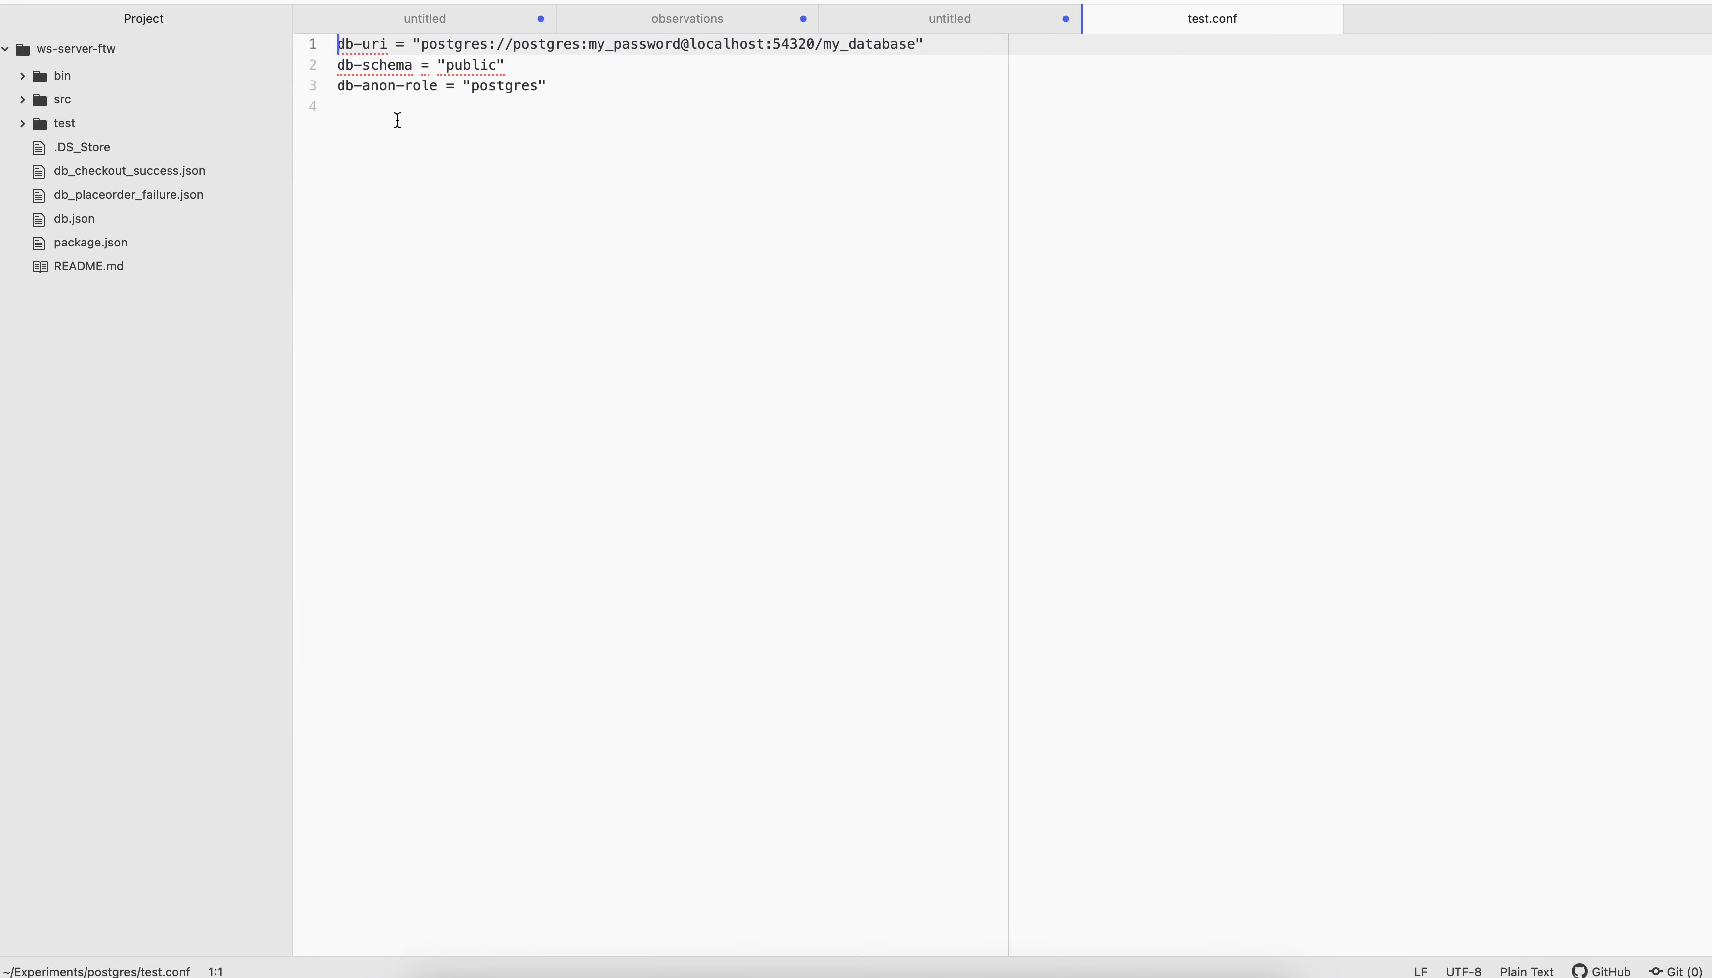
# Below the settings in test.conf, start a sample connection string with postgres://postgres: followed by the database password
pyautogui.click(567, 87)
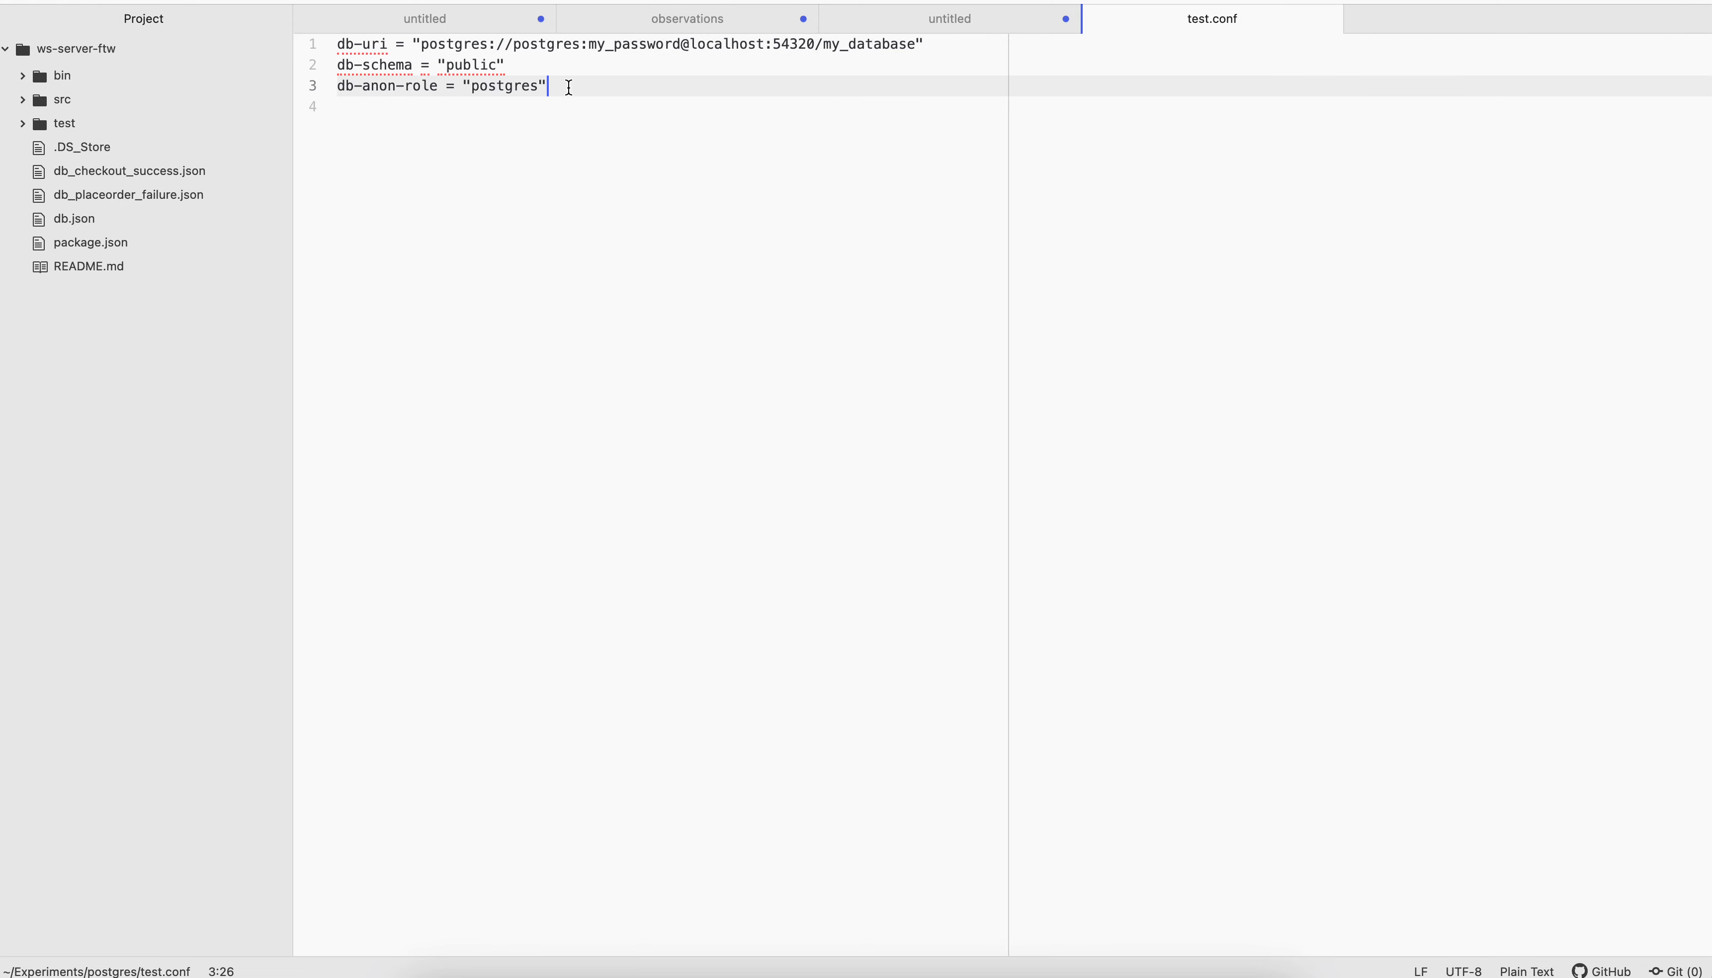
pyautogui.press('Return')
pyautogui.press('Return')
pyautogui.press('Return')
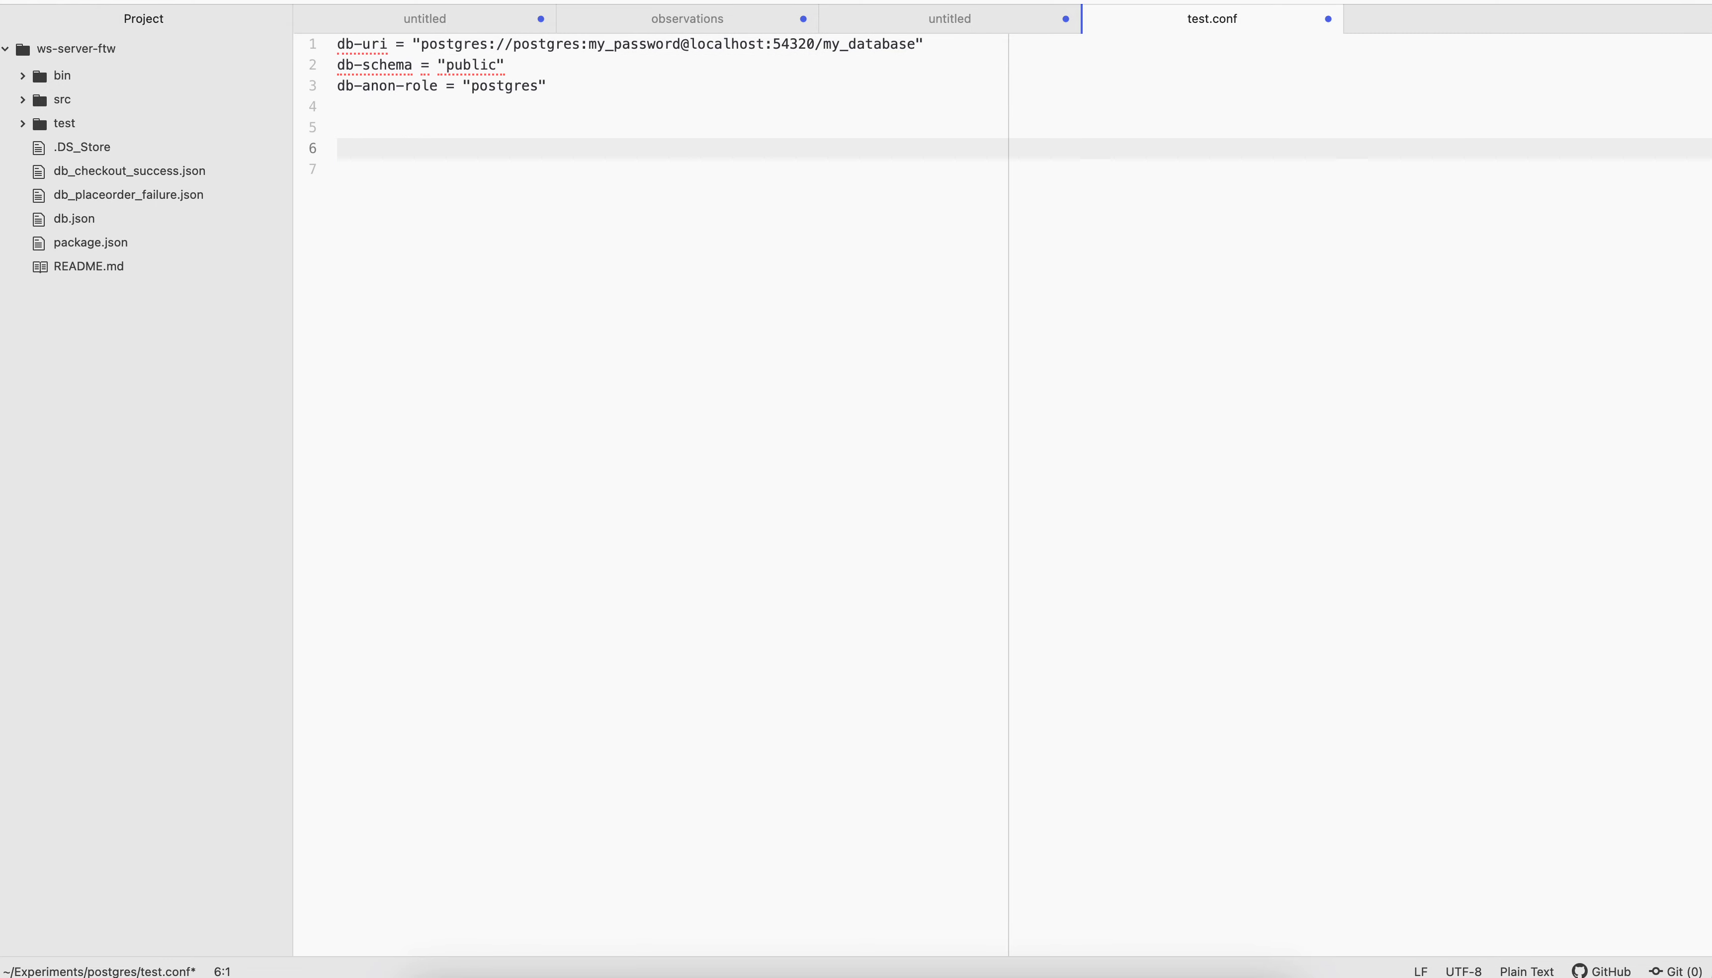
pyautogui.write('postgres://posg')
pyautogui.press('BackSpace')
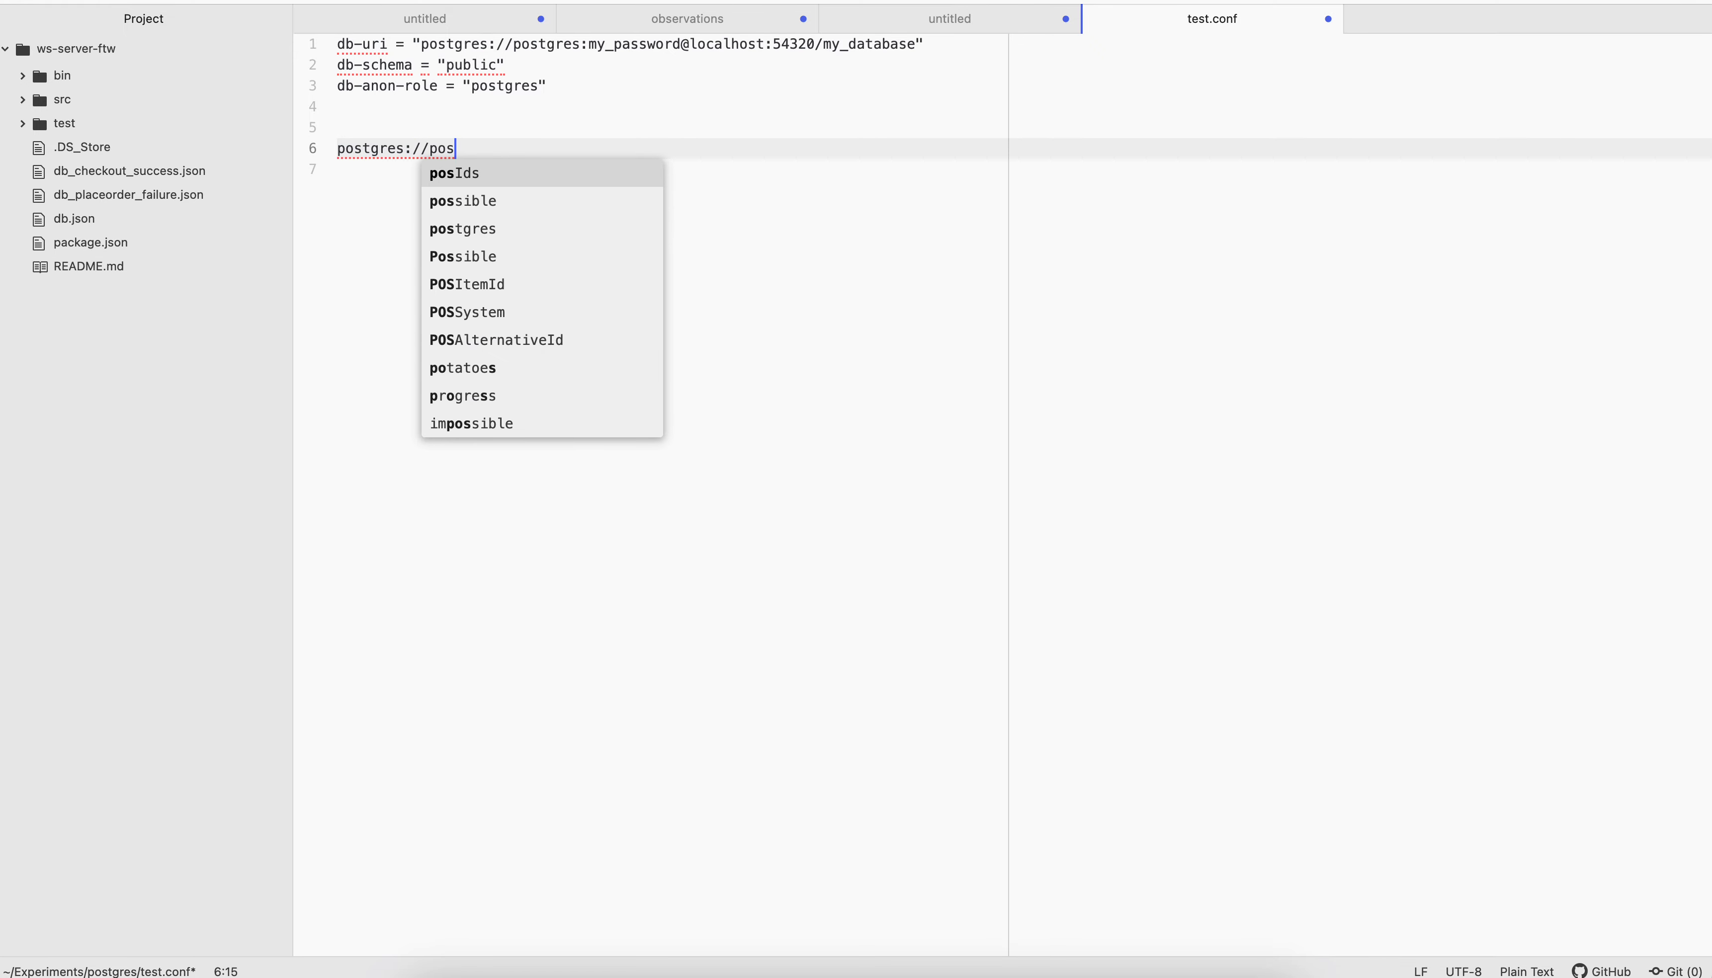
pyautogui.write('tgres:')
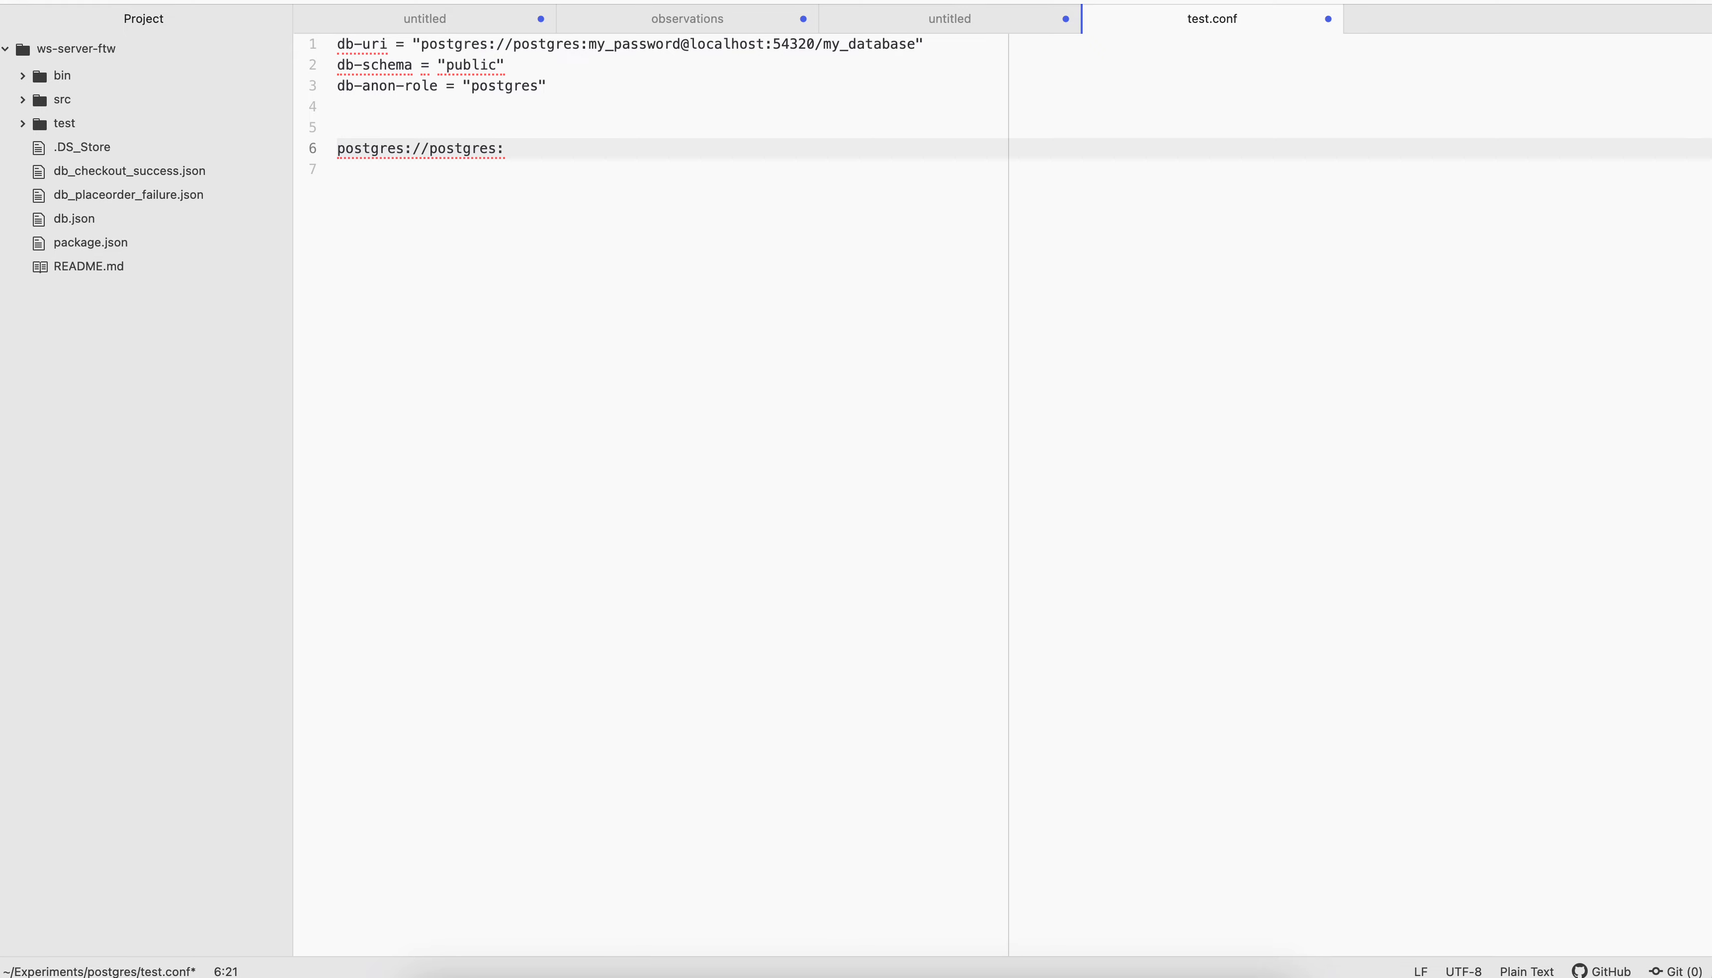
pyautogui.write('my_pas')
pyautogui.press('Tab')
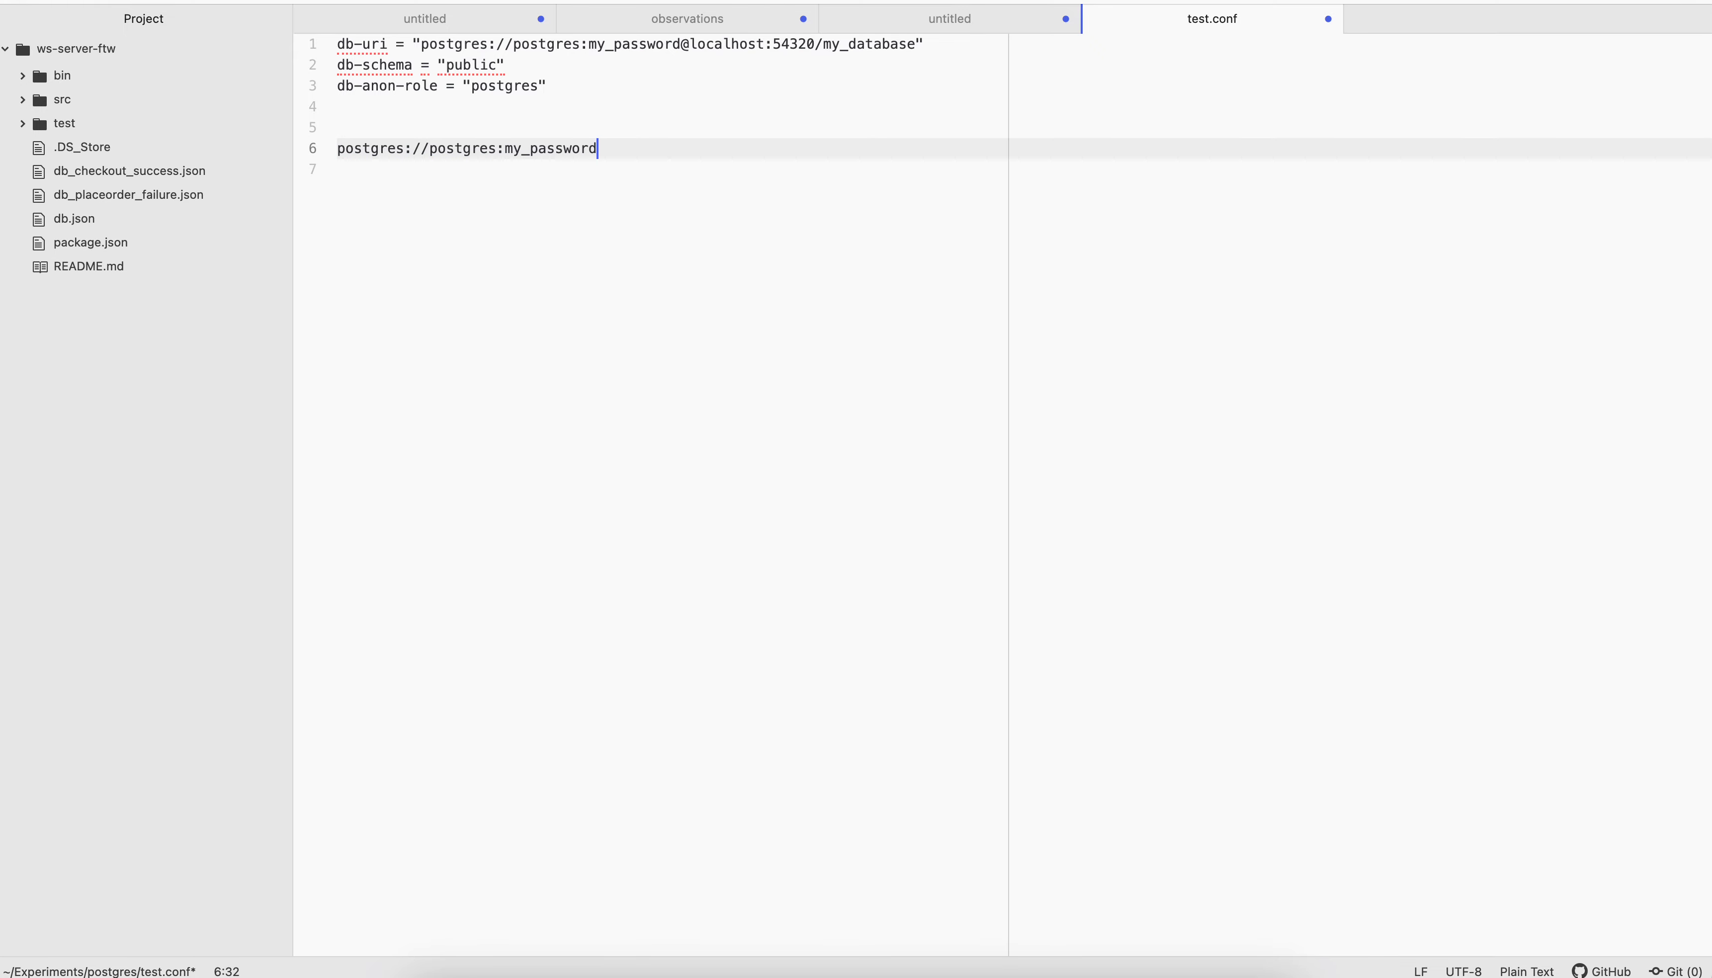
pyautogui.write('@localhost:')
pyautogui.click(1062, 973)
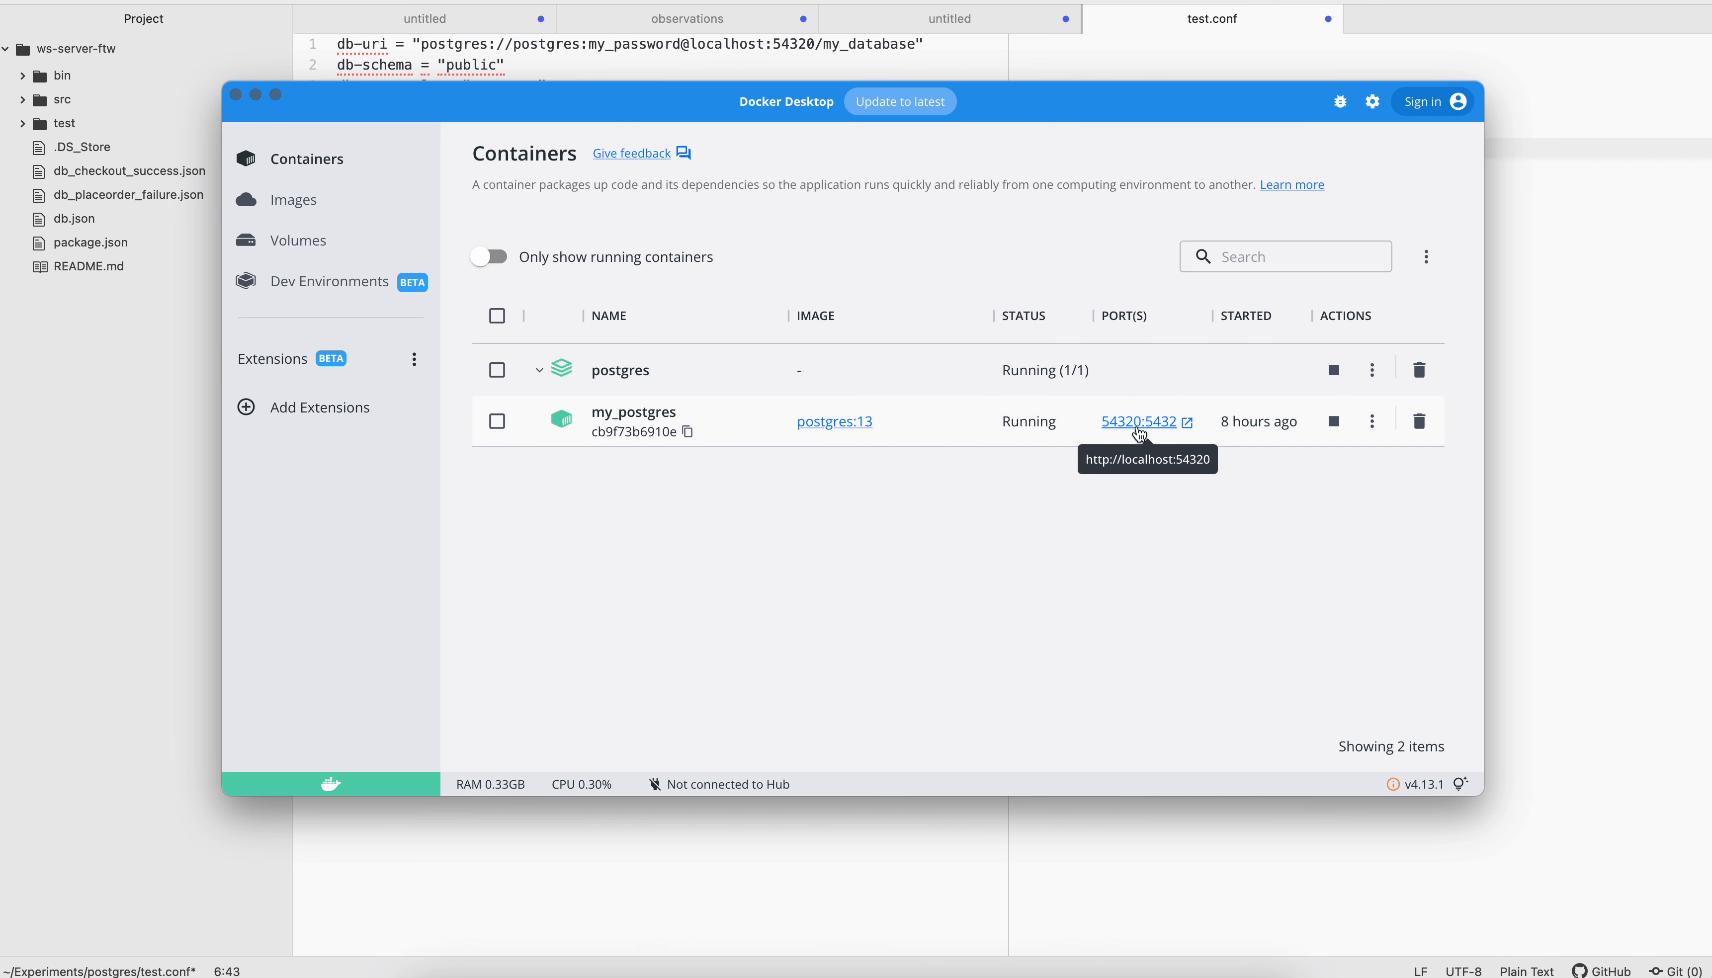
pyautogui.press('super+Tab')
pyautogui.write('54')
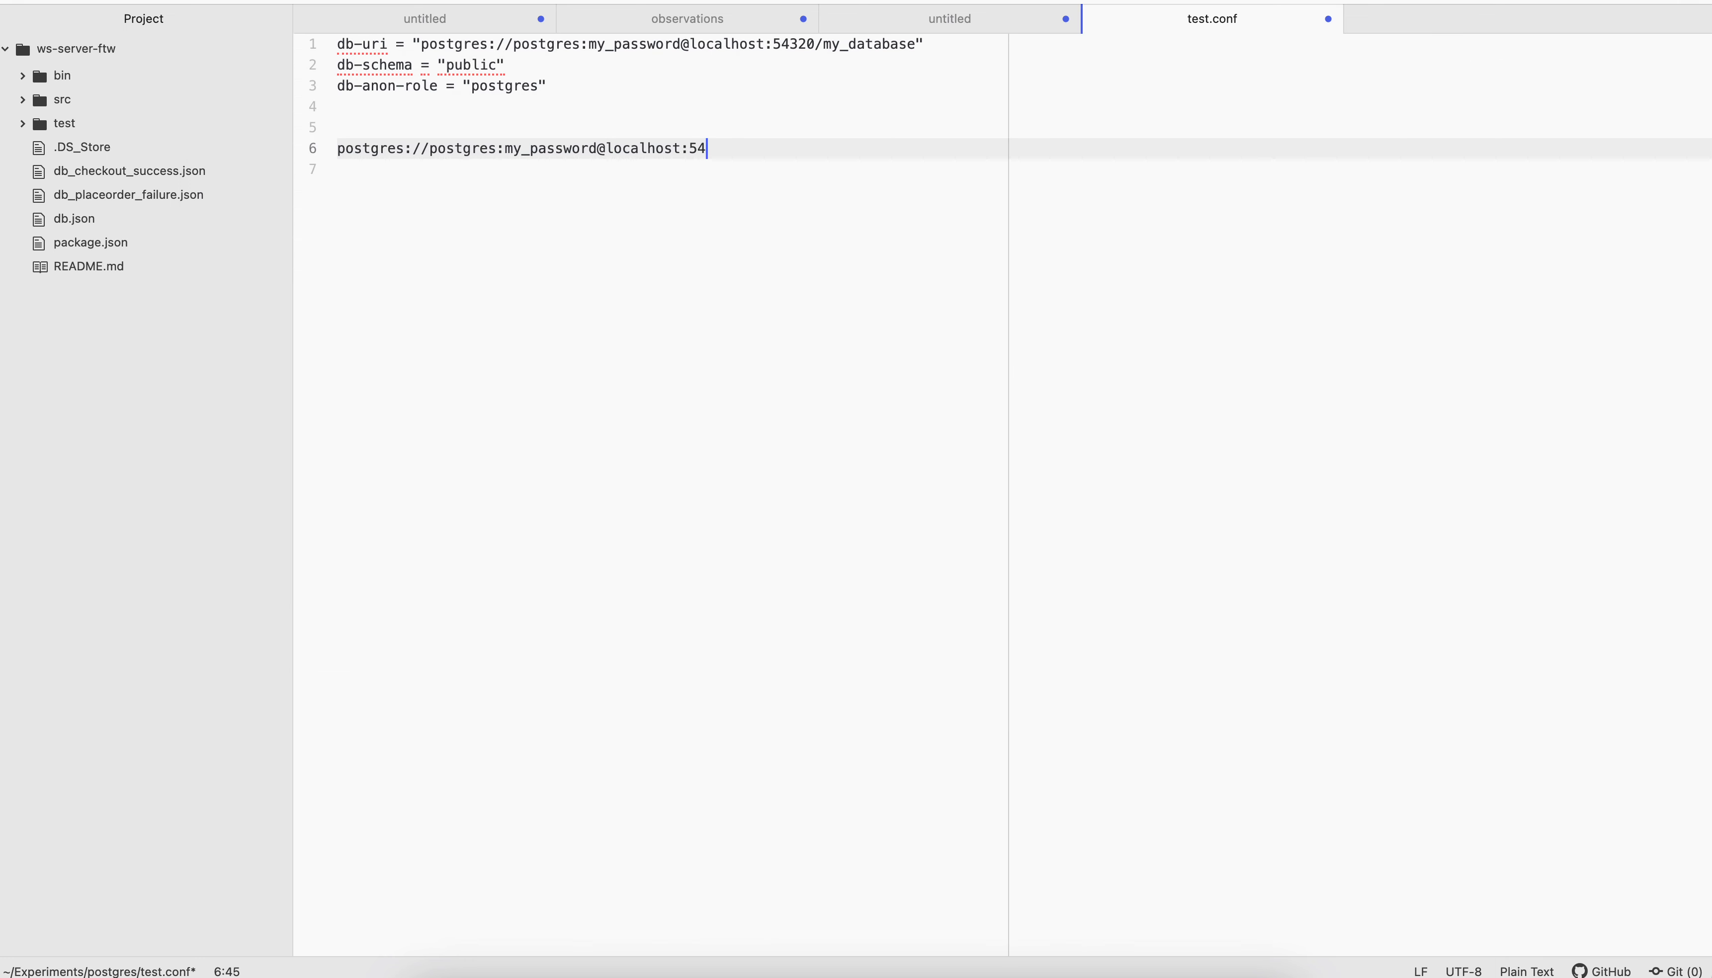
pyautogui.write('320')
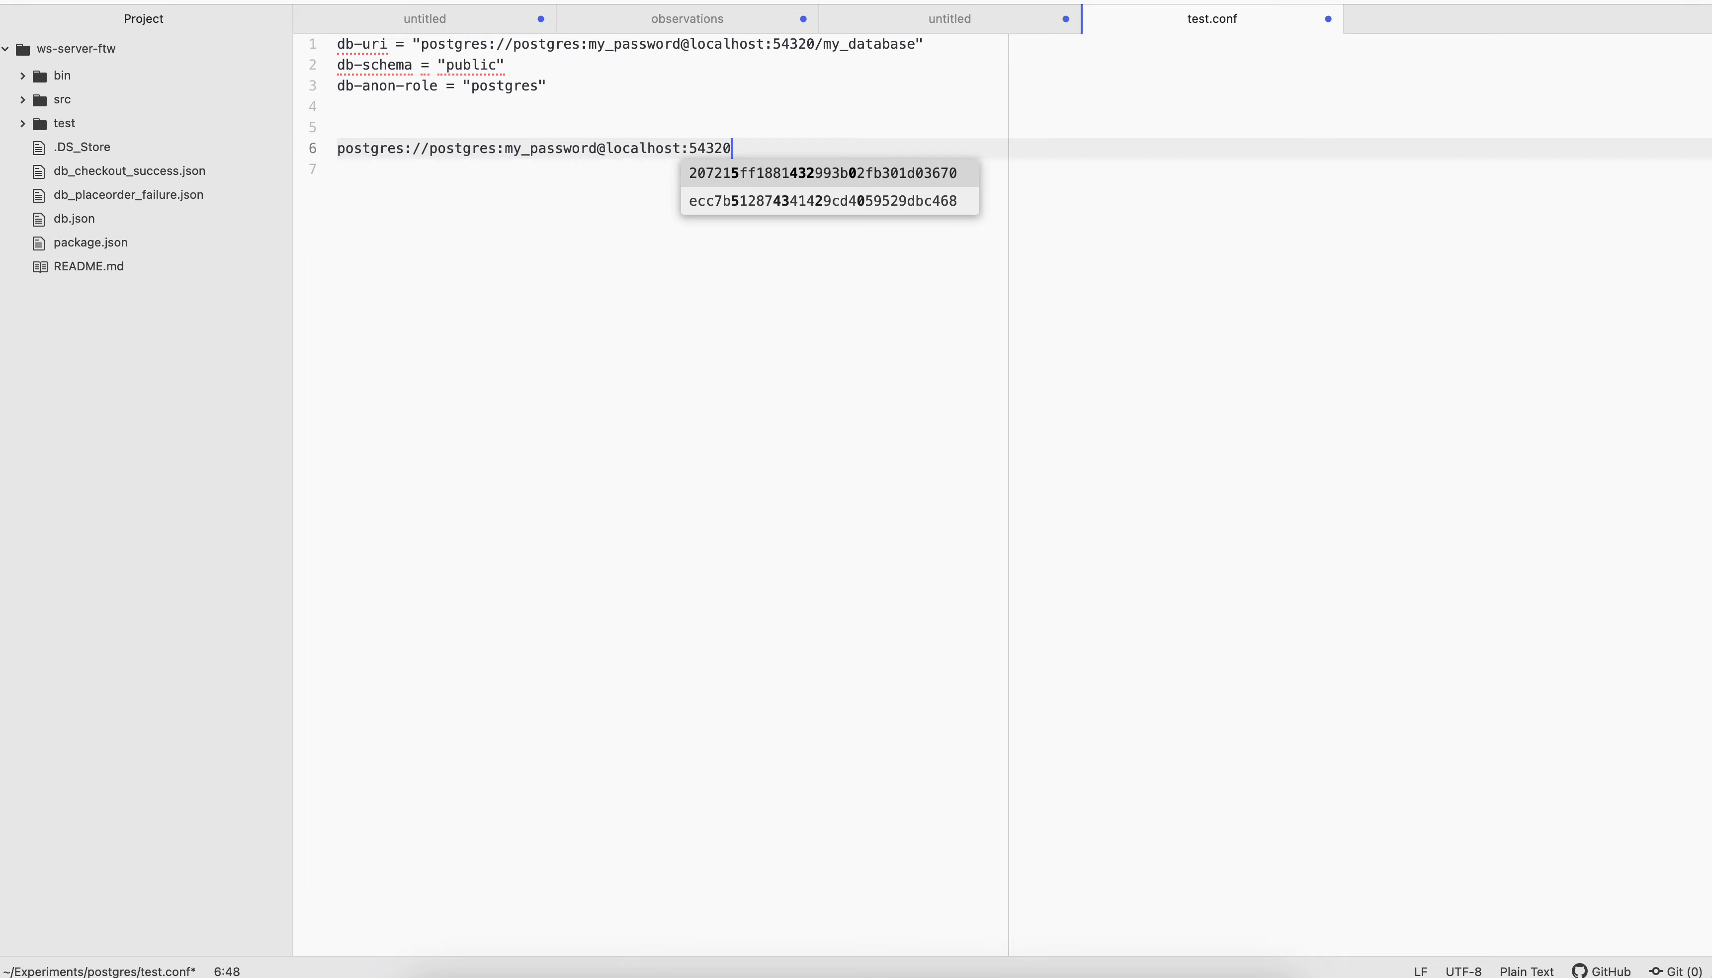
pyautogui.write('/')
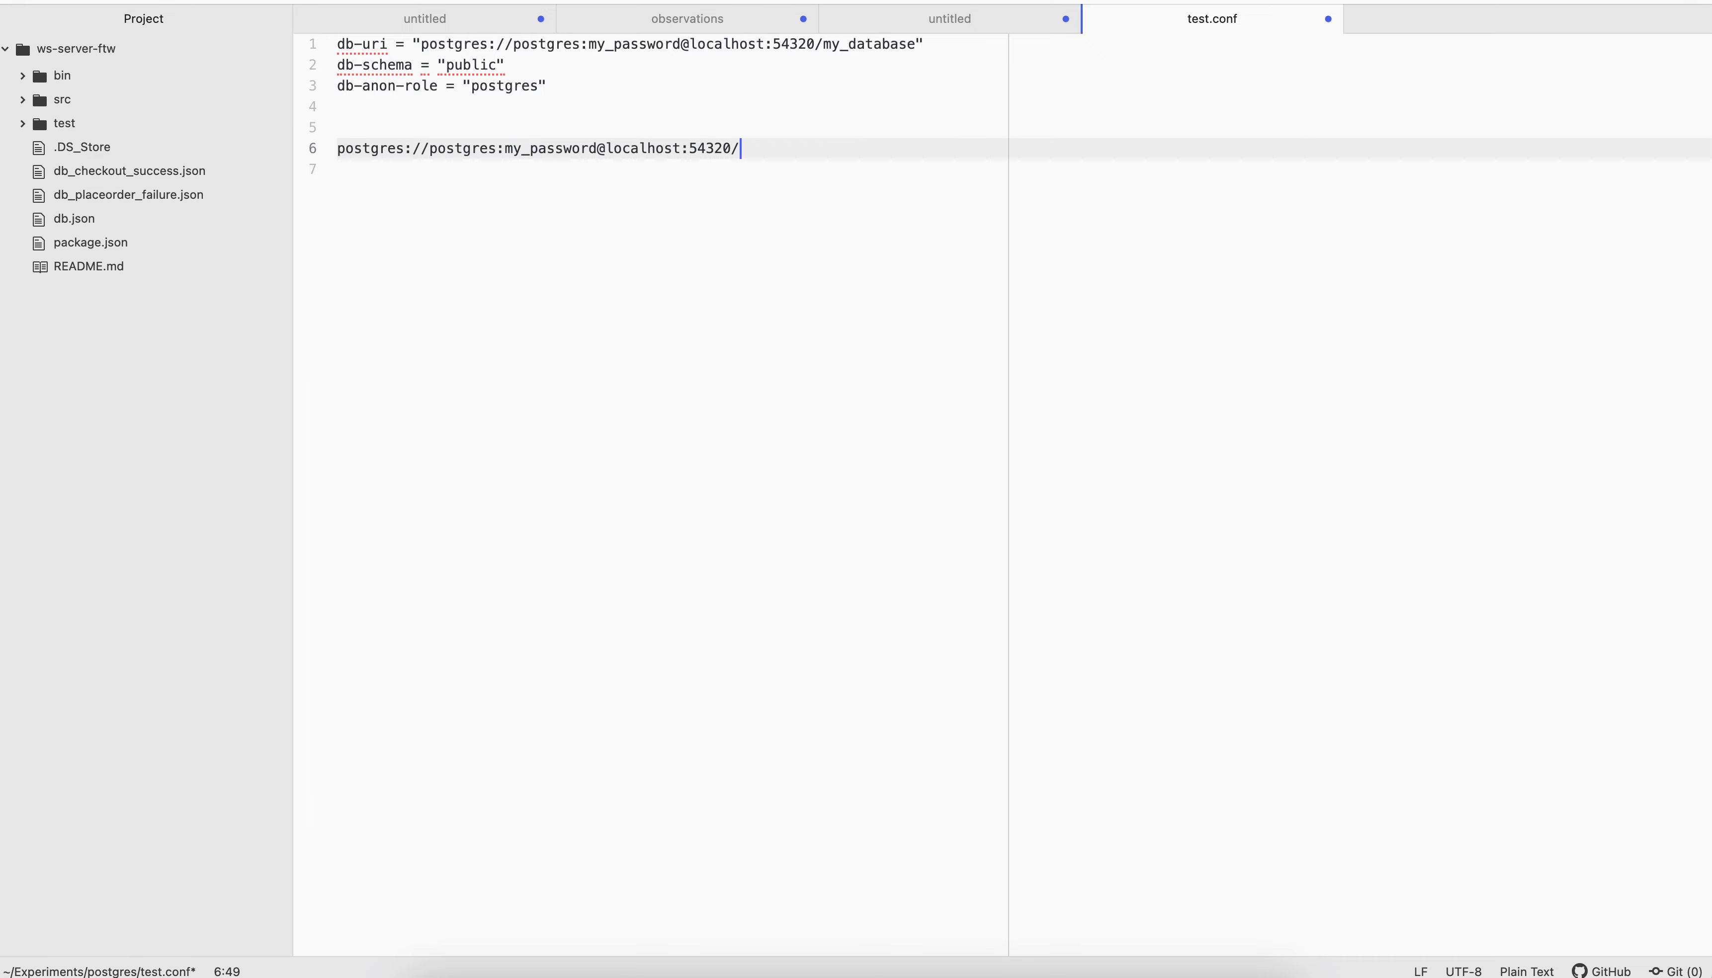
# Switch to DBeaver to check the database name under the postgres connection, and return to test.conf
pyautogui.click(1112, 968)
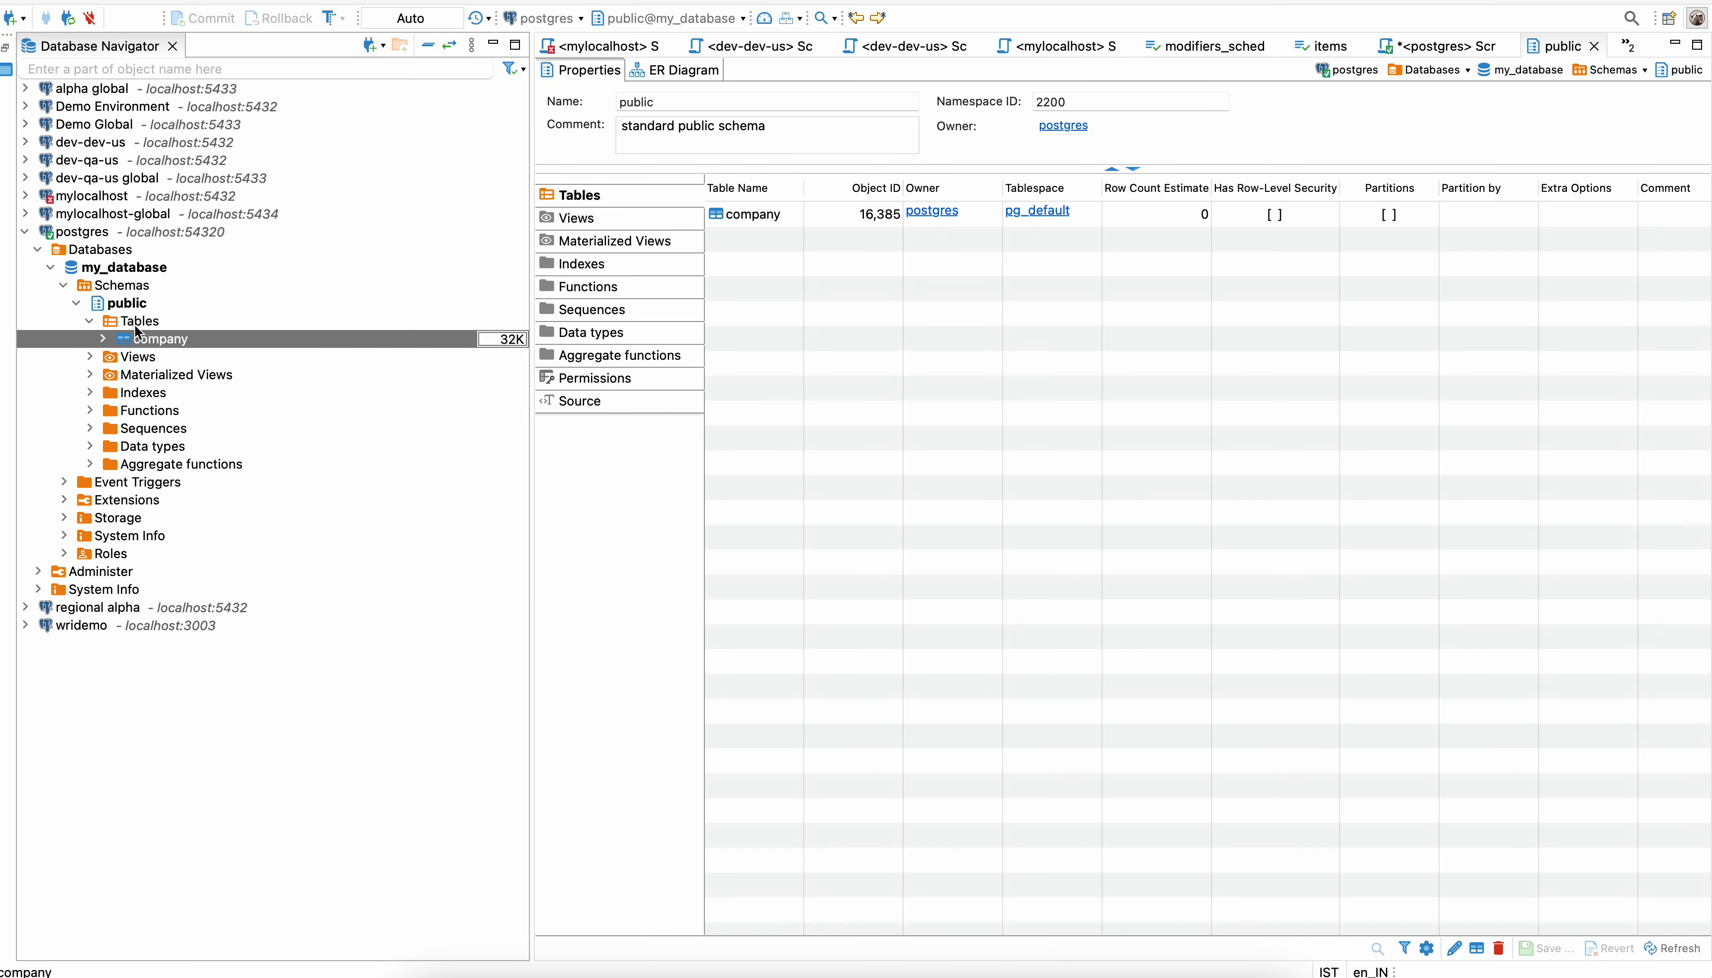
pyautogui.click(116, 269)
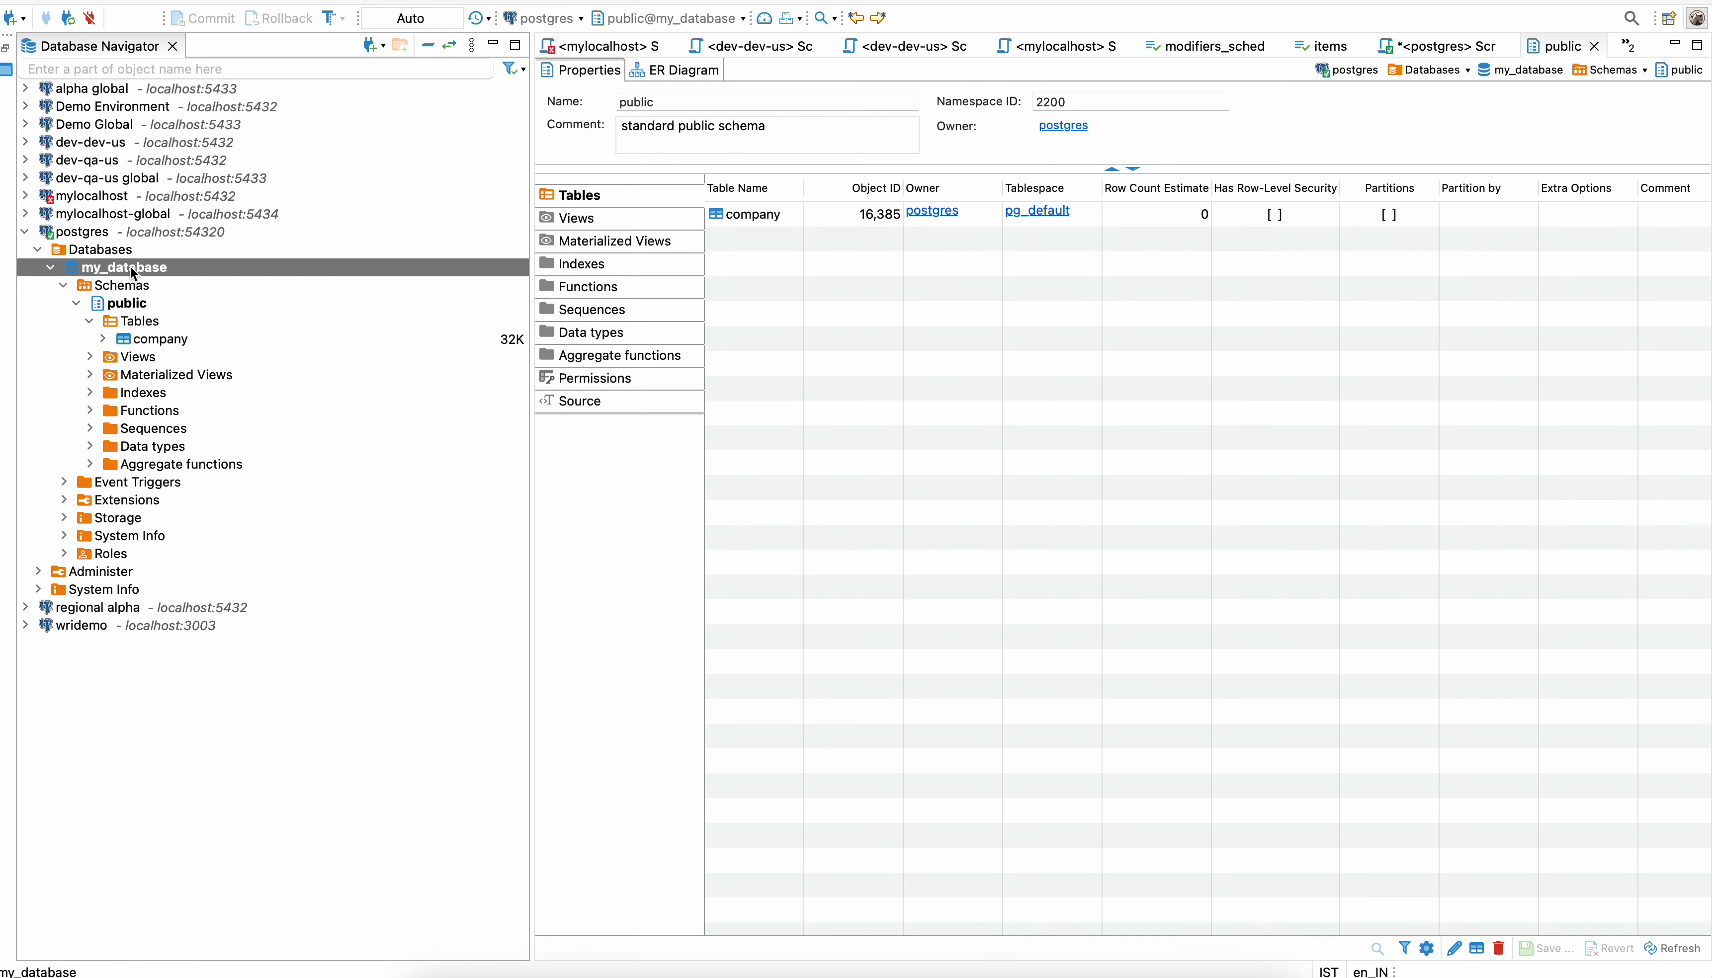
pyautogui.press('super+Tab')
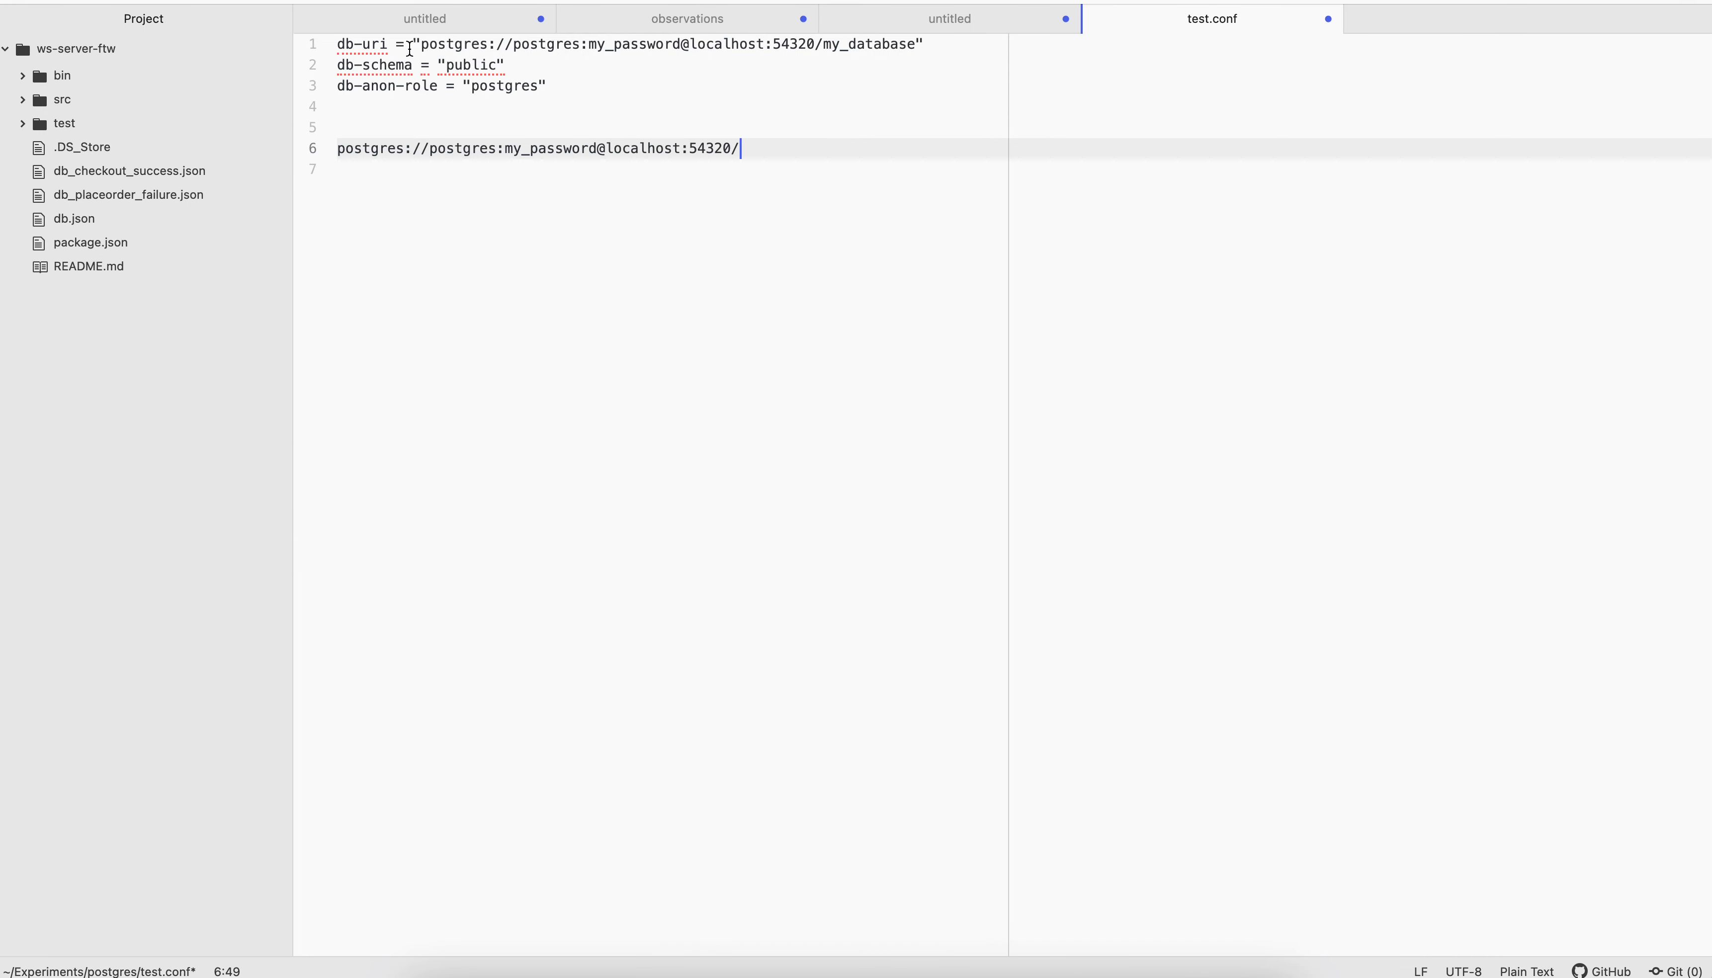
# Review the existing db-uri value and delete the sample connection string from test.conf
pyautogui.moveTo(413, 45); pyautogui.dragTo(924, 33)
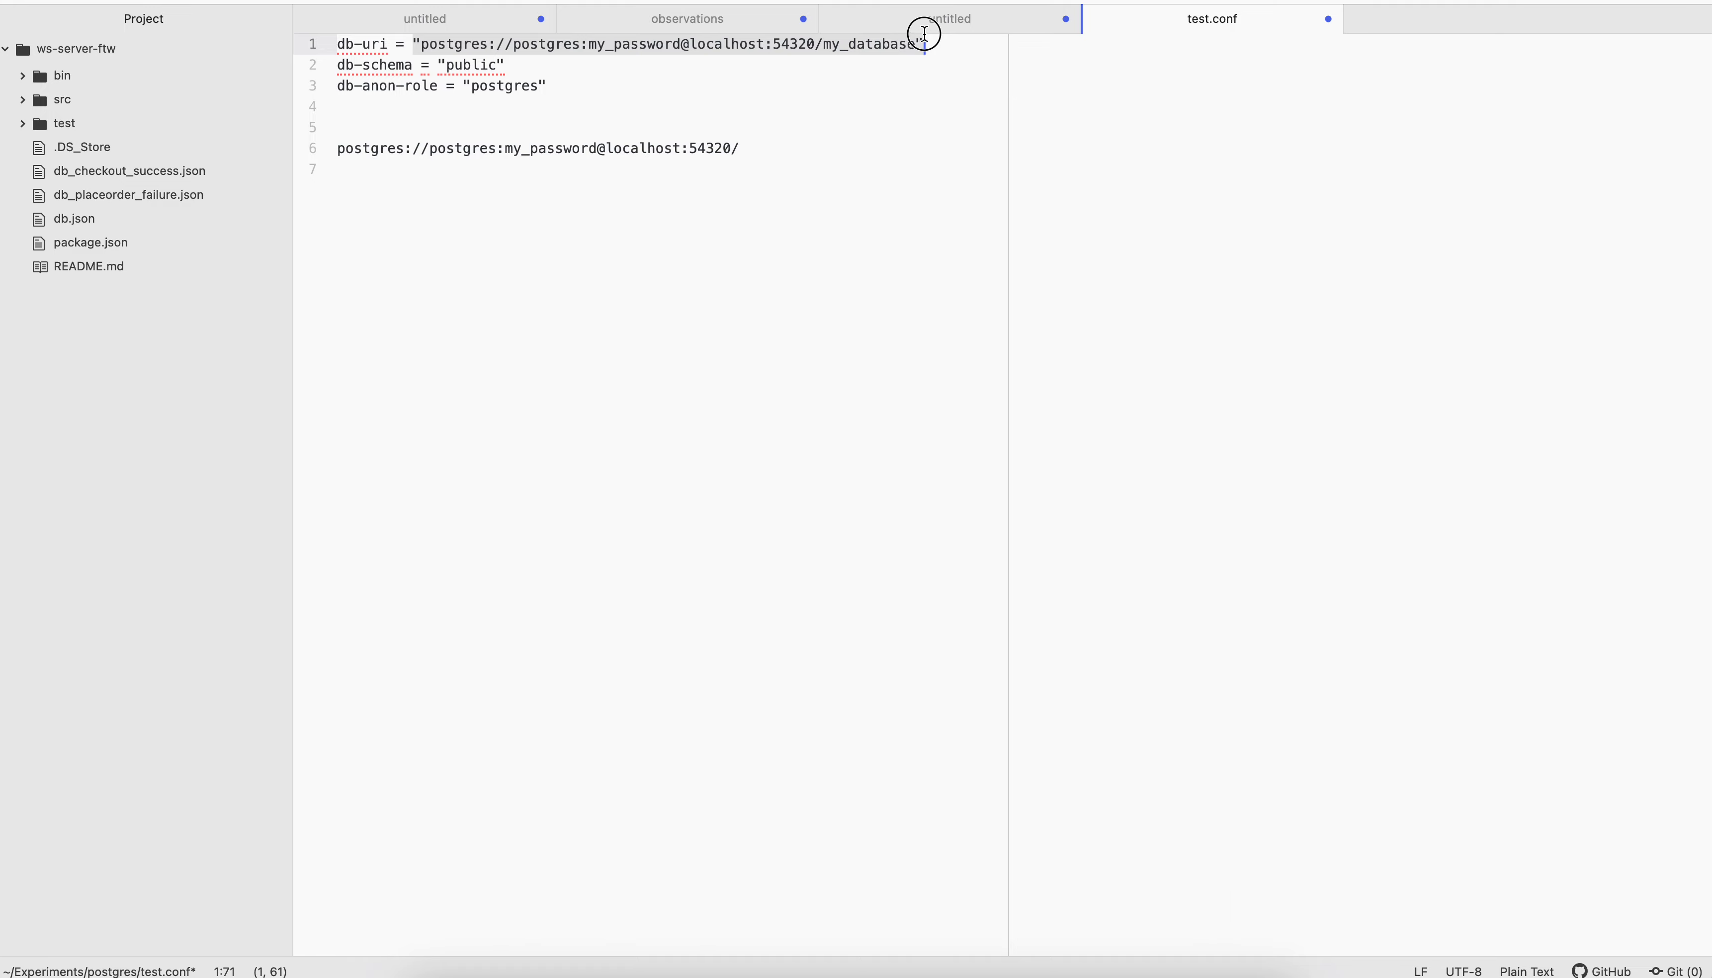
pyautogui.moveTo(744, 146); pyautogui.dragTo(340, 129)
pyautogui.press('BackSpace')
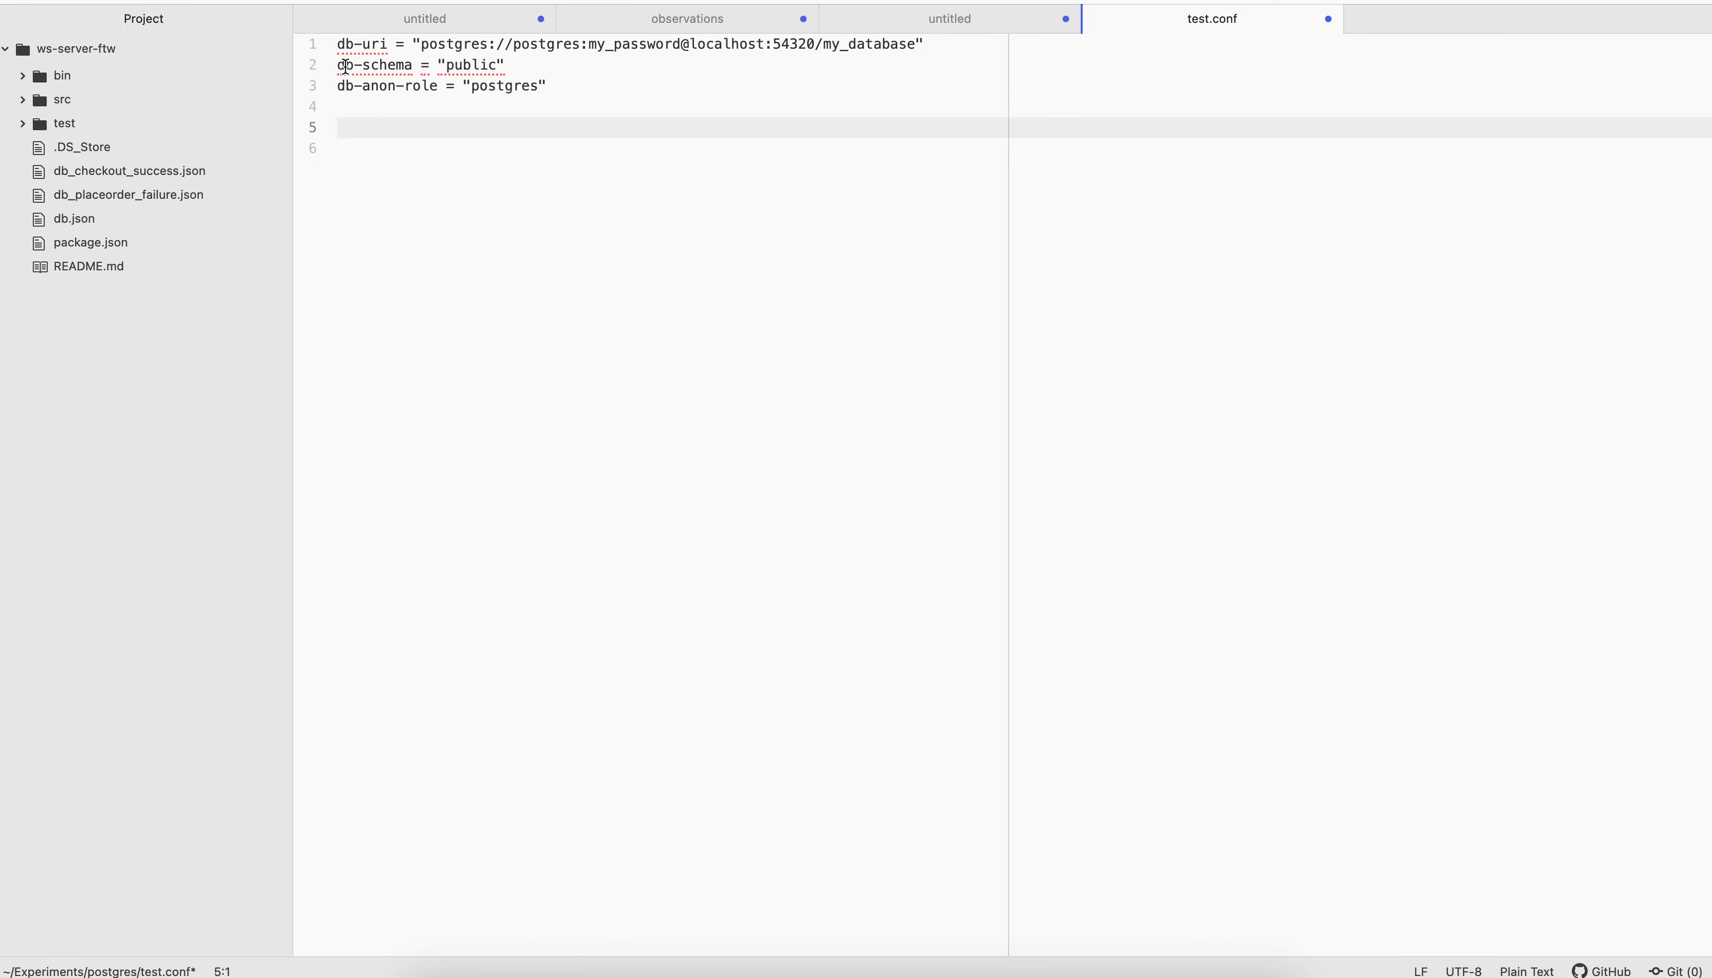
# Check the schema name under my_database in DBeaver and return to test.conf
pyautogui.press('super+Tab')
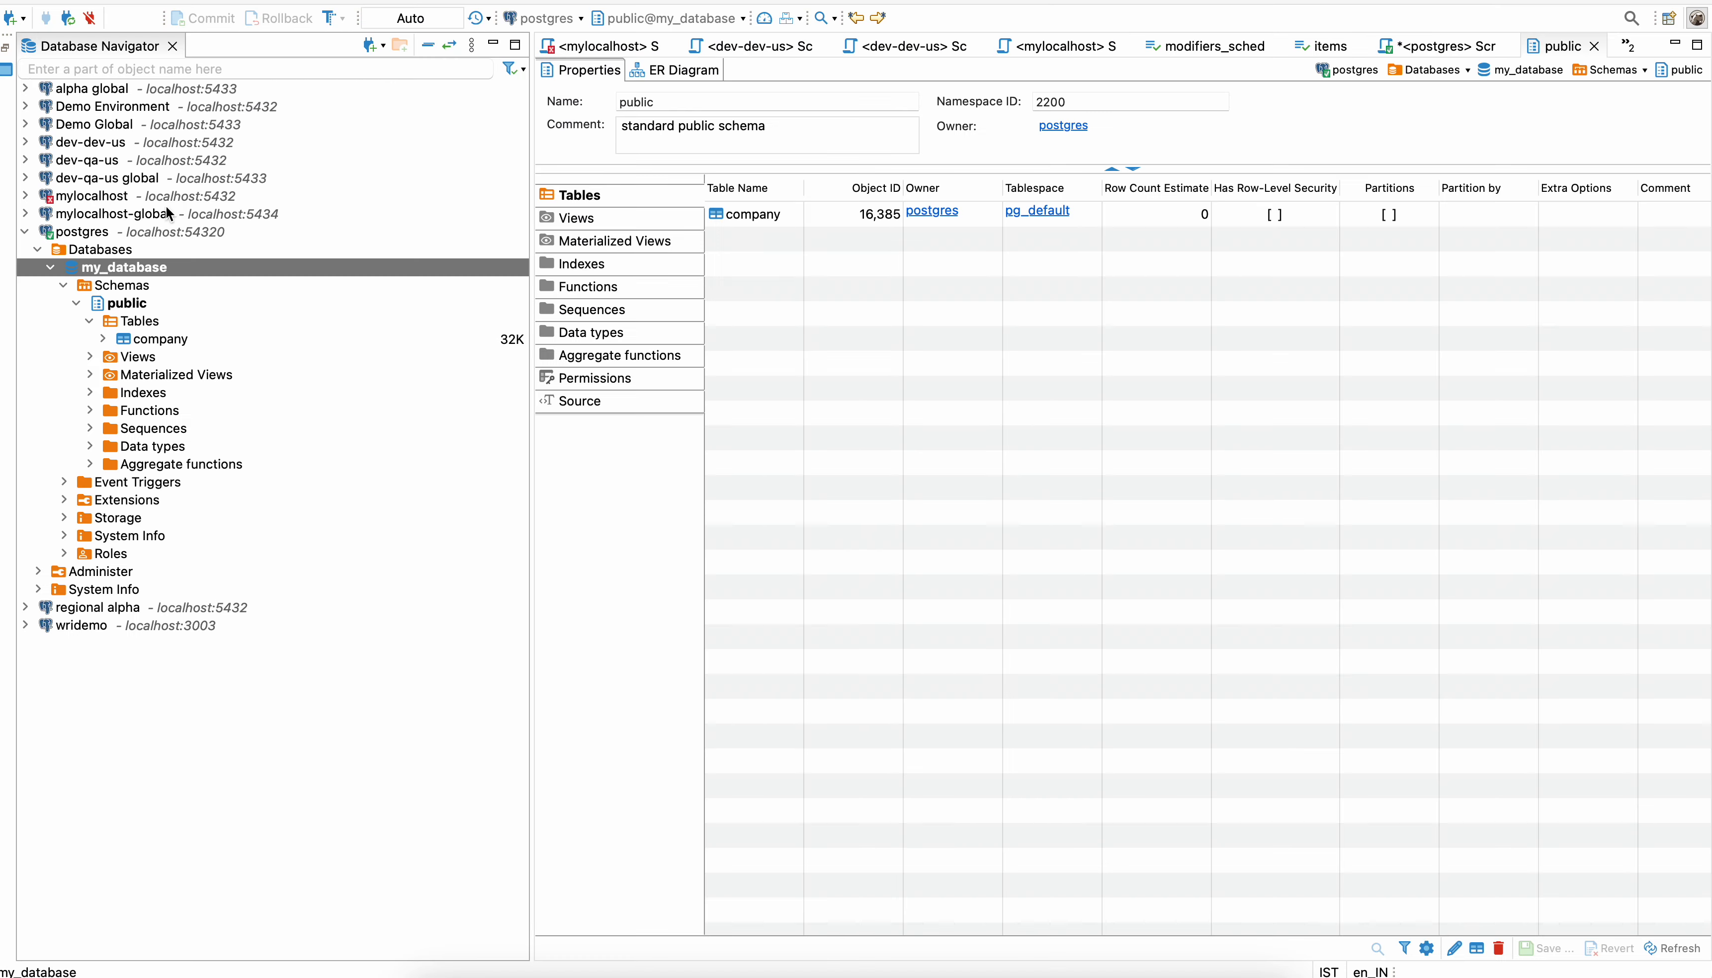
pyautogui.click(129, 303)
pyautogui.press('super+Tab')
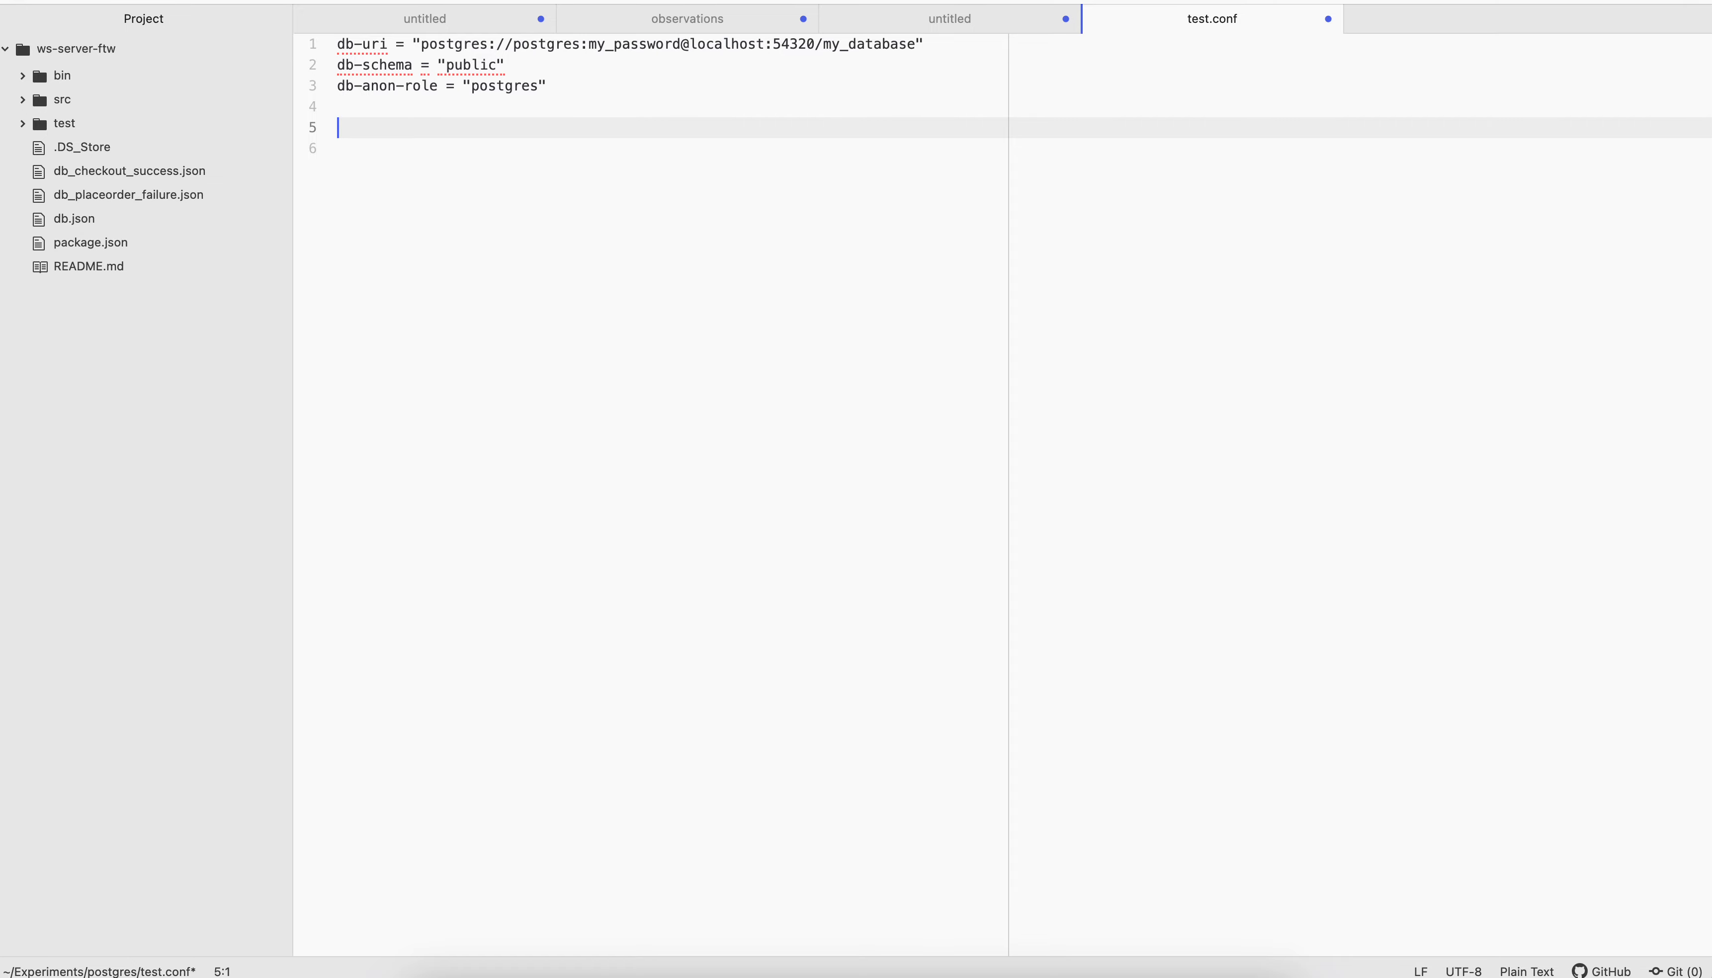
# Find the web_anon role creation statement in the PostgREST tutorial and compare it with the db-anon-role value in test.conf
pyautogui.click(689, 976)
pyautogui.click(252, 7)
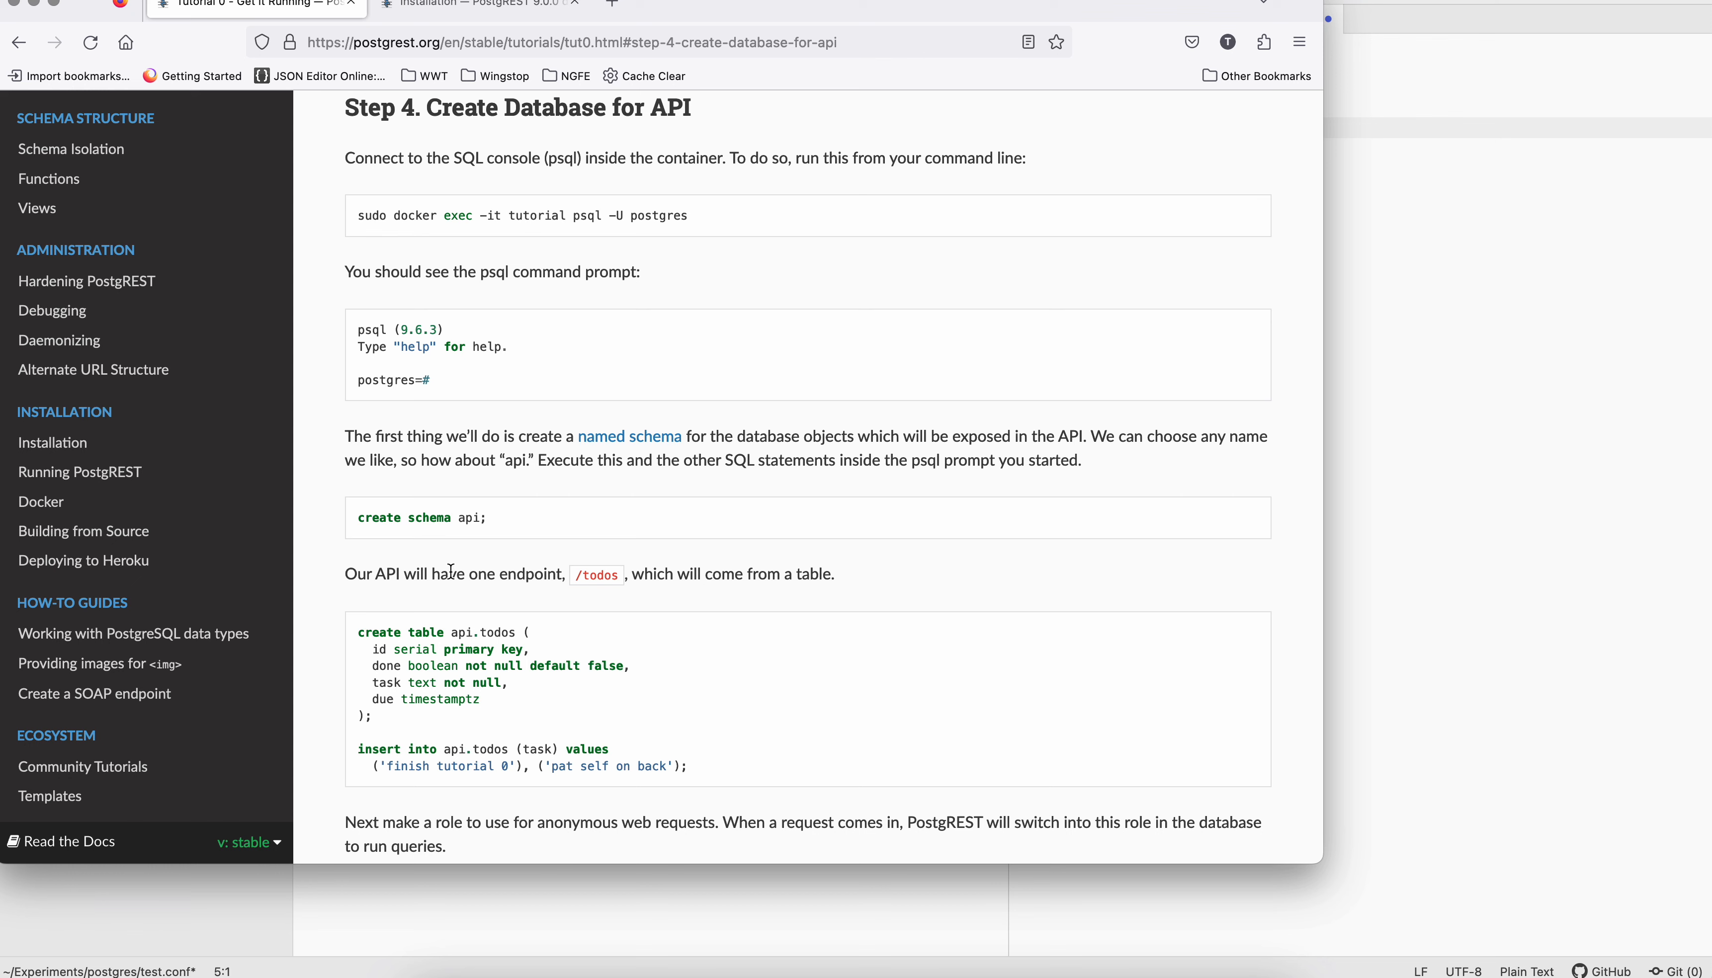
pyautogui.scroll(-3, 475, 709)
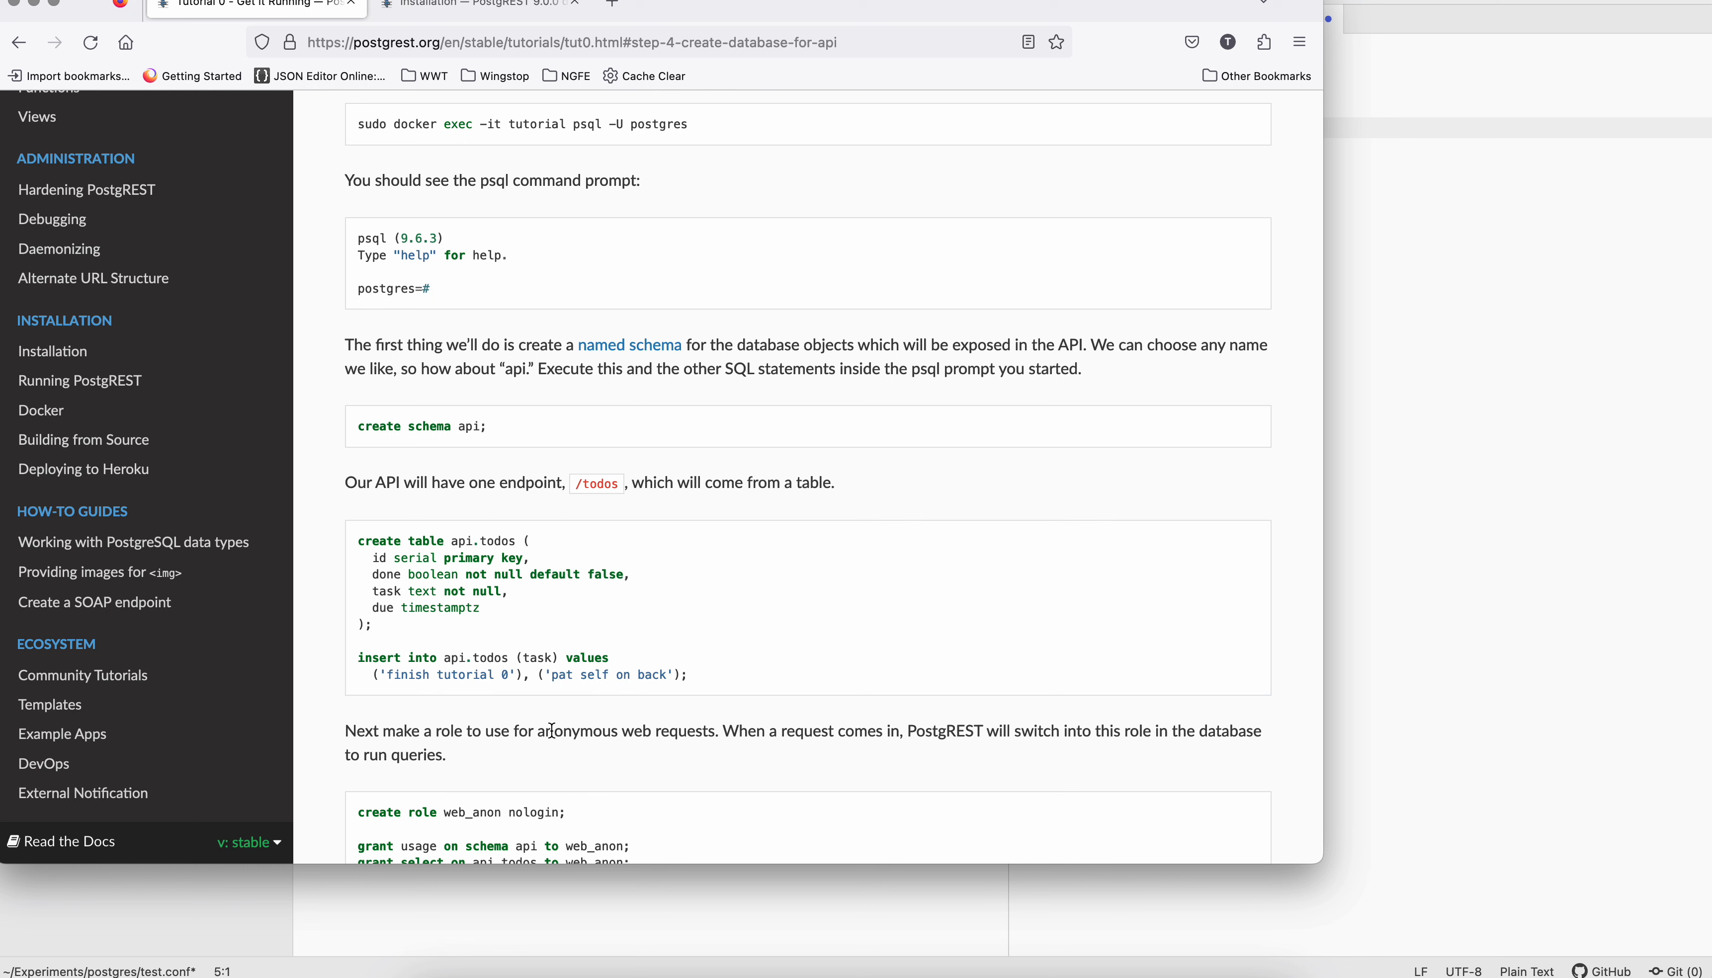
pyautogui.scroll(-3, 543, 734)
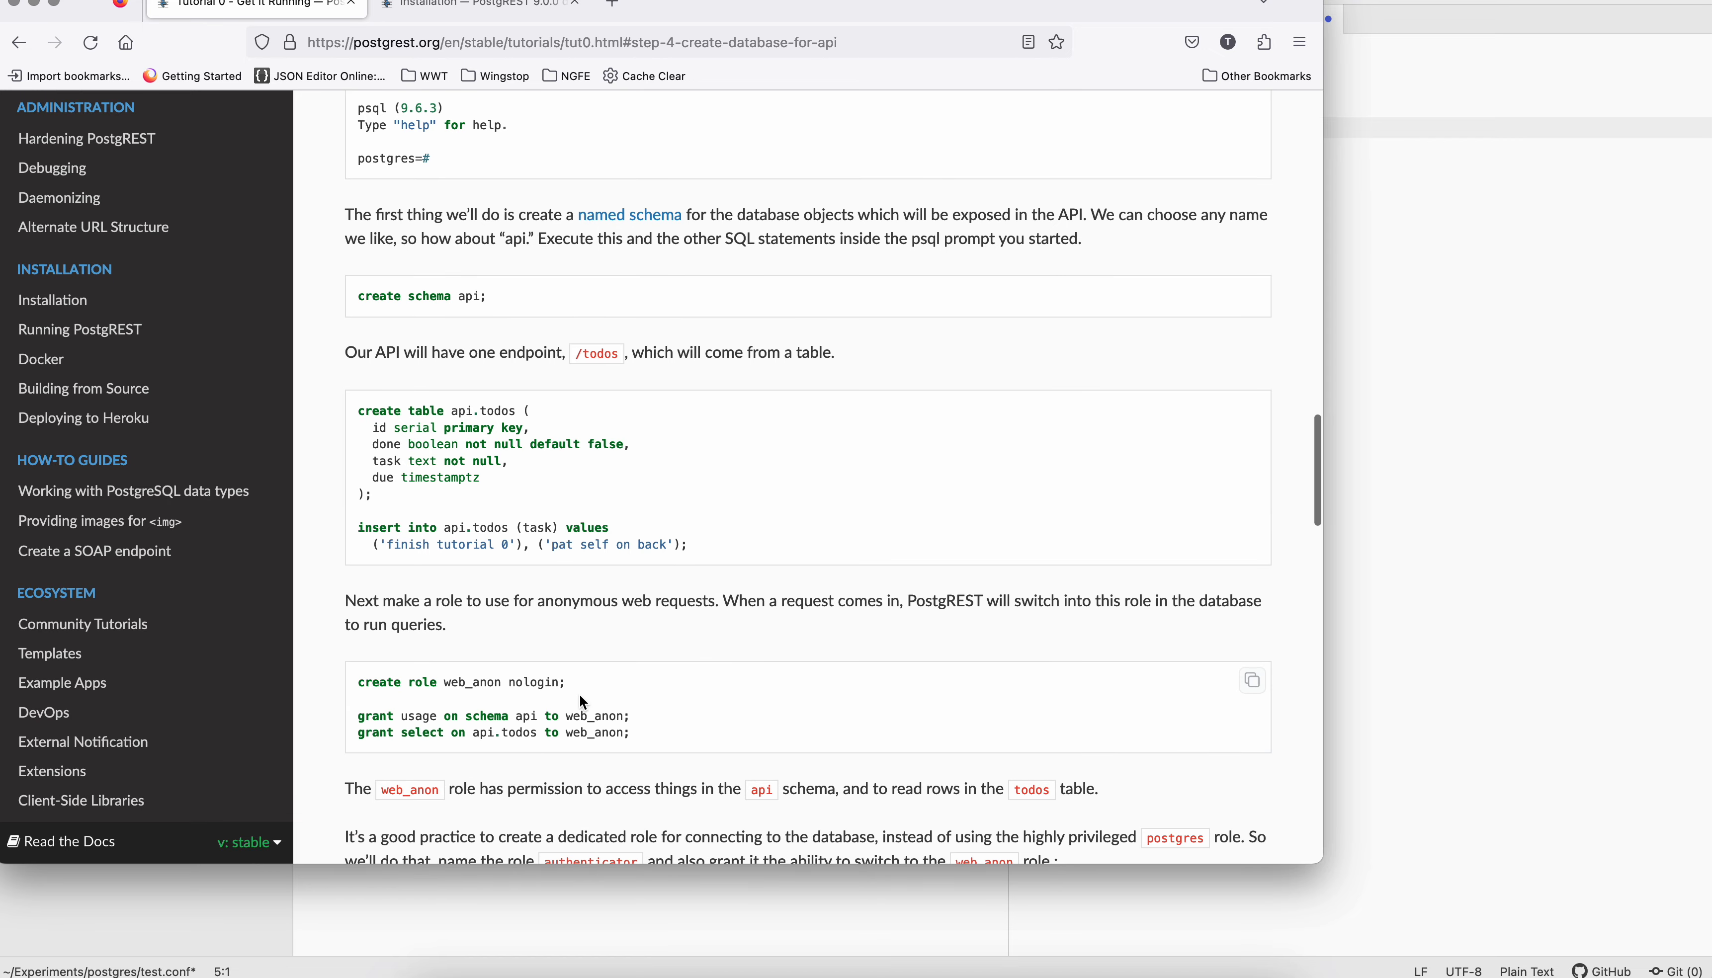
pyautogui.moveTo(583, 686); pyautogui.dragTo(354, 692)
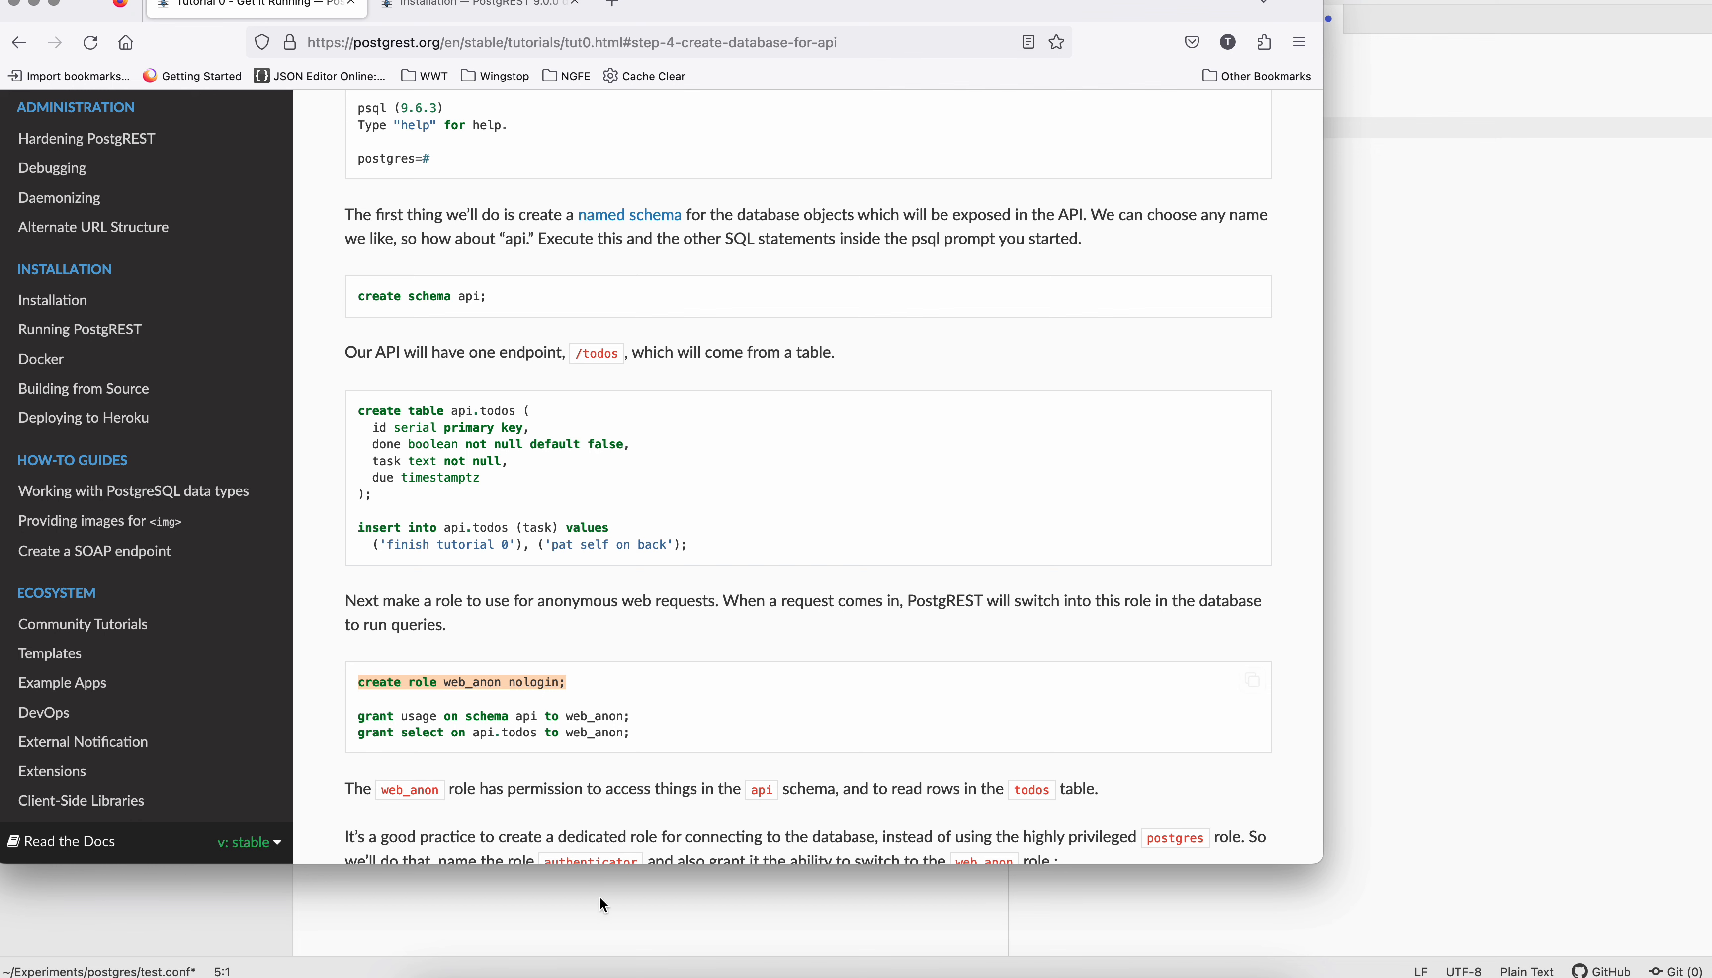
pyautogui.click(621, 976)
pyautogui.doubleClick(498, 87)
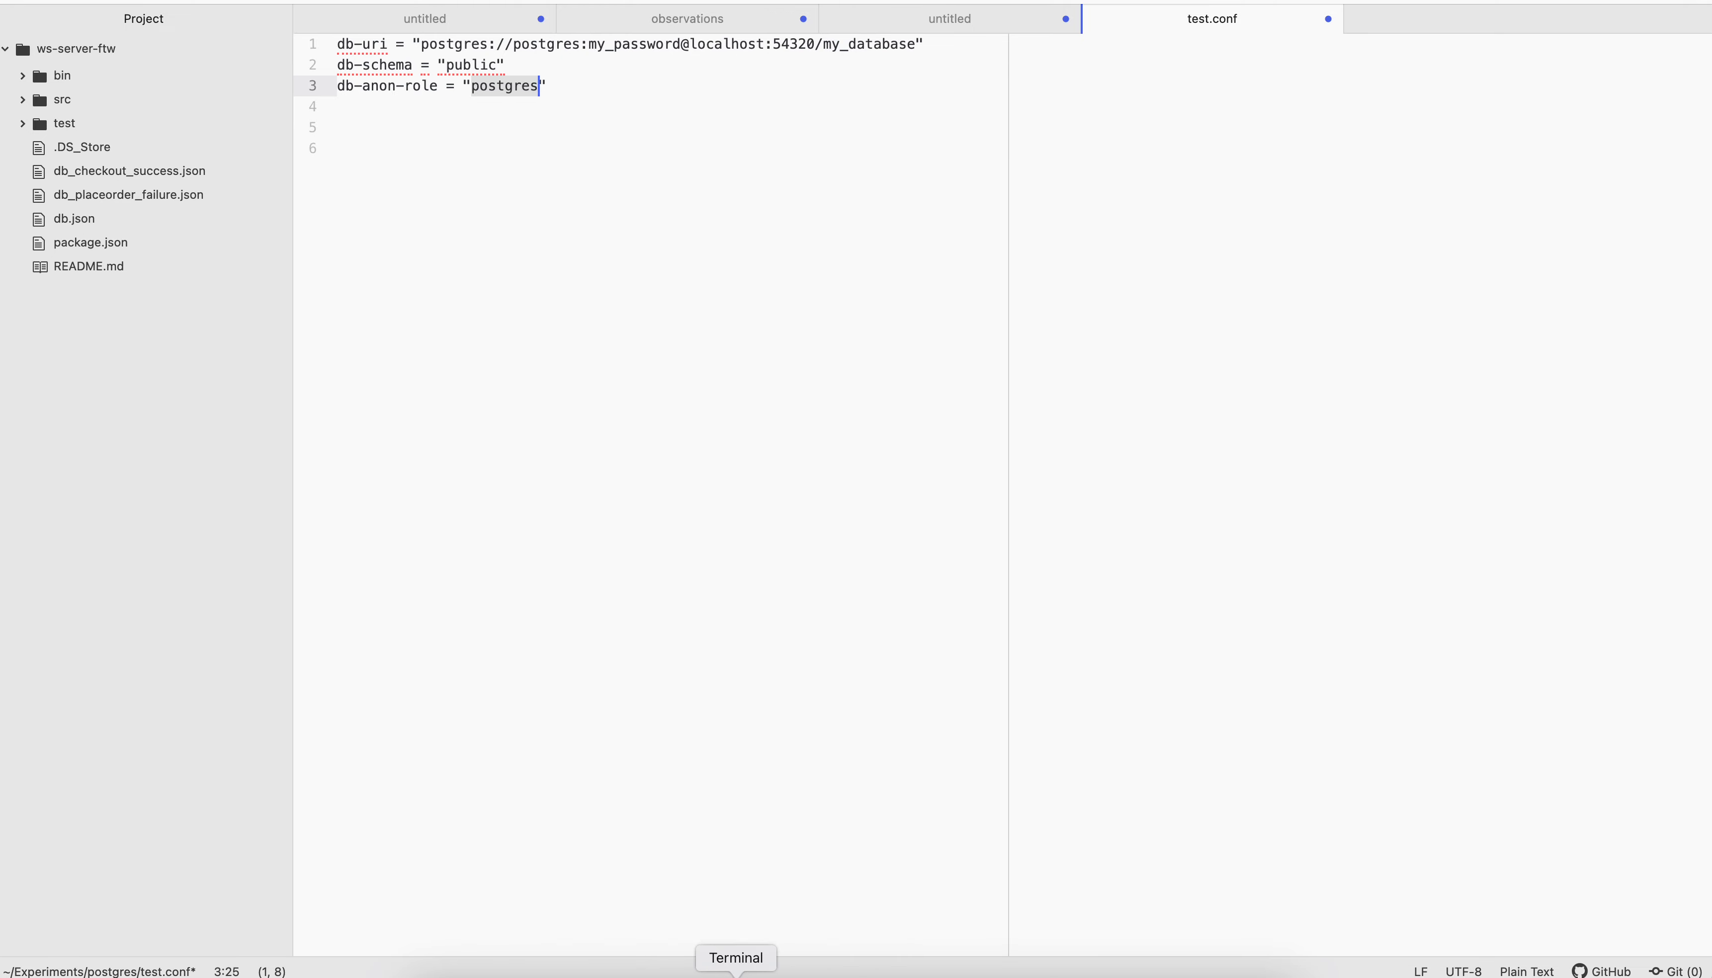
# In Terminal, print the working directory and start PostgREST with the test.conf configuration file
pyautogui.click(735, 976)
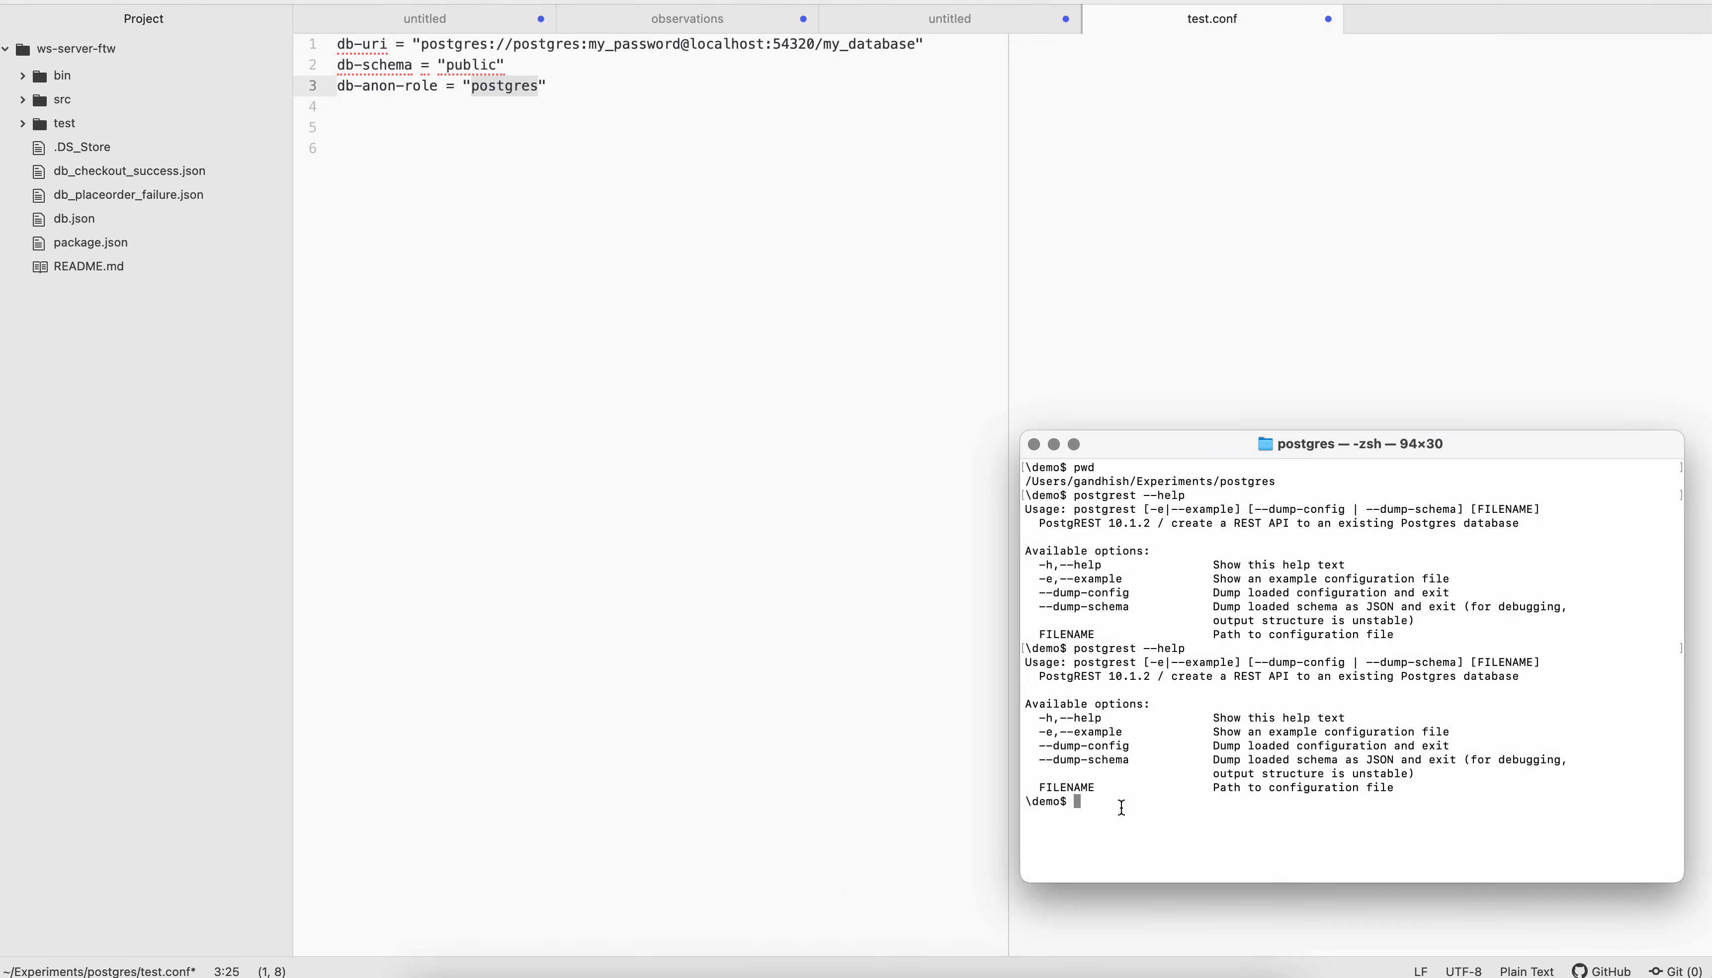
pyautogui.write('pwd')
pyautogui.press('Return')
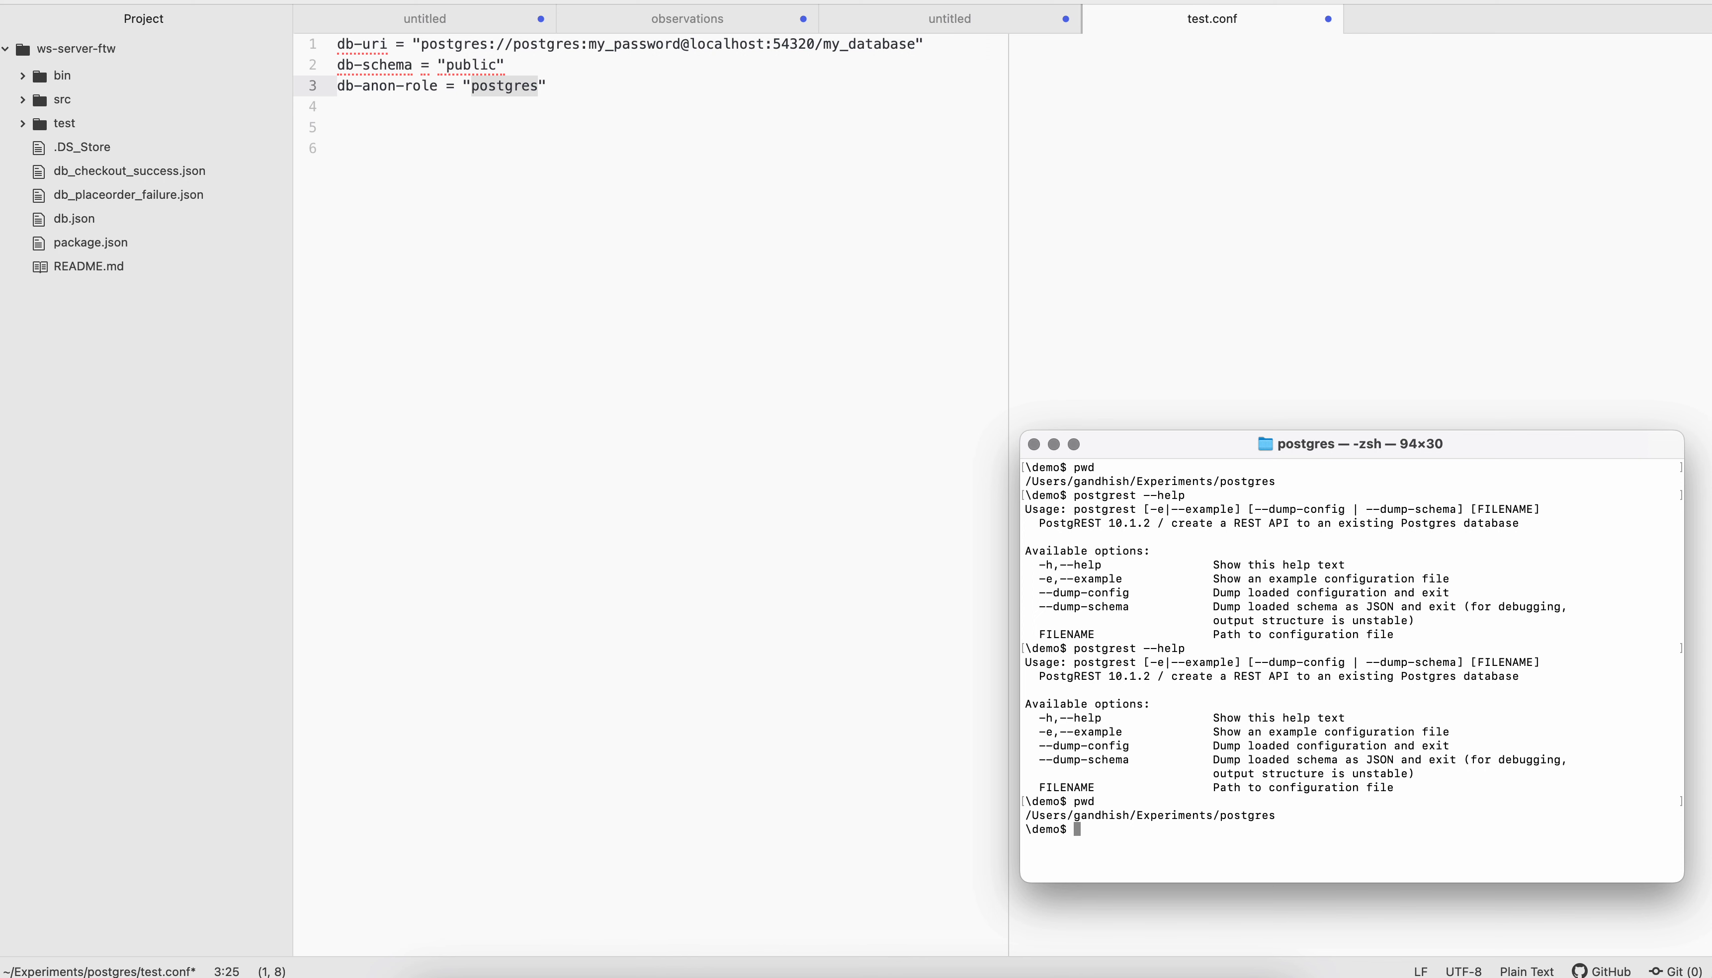
pyautogui.write('postgrest test.conf')
pyautogui.press('Return')
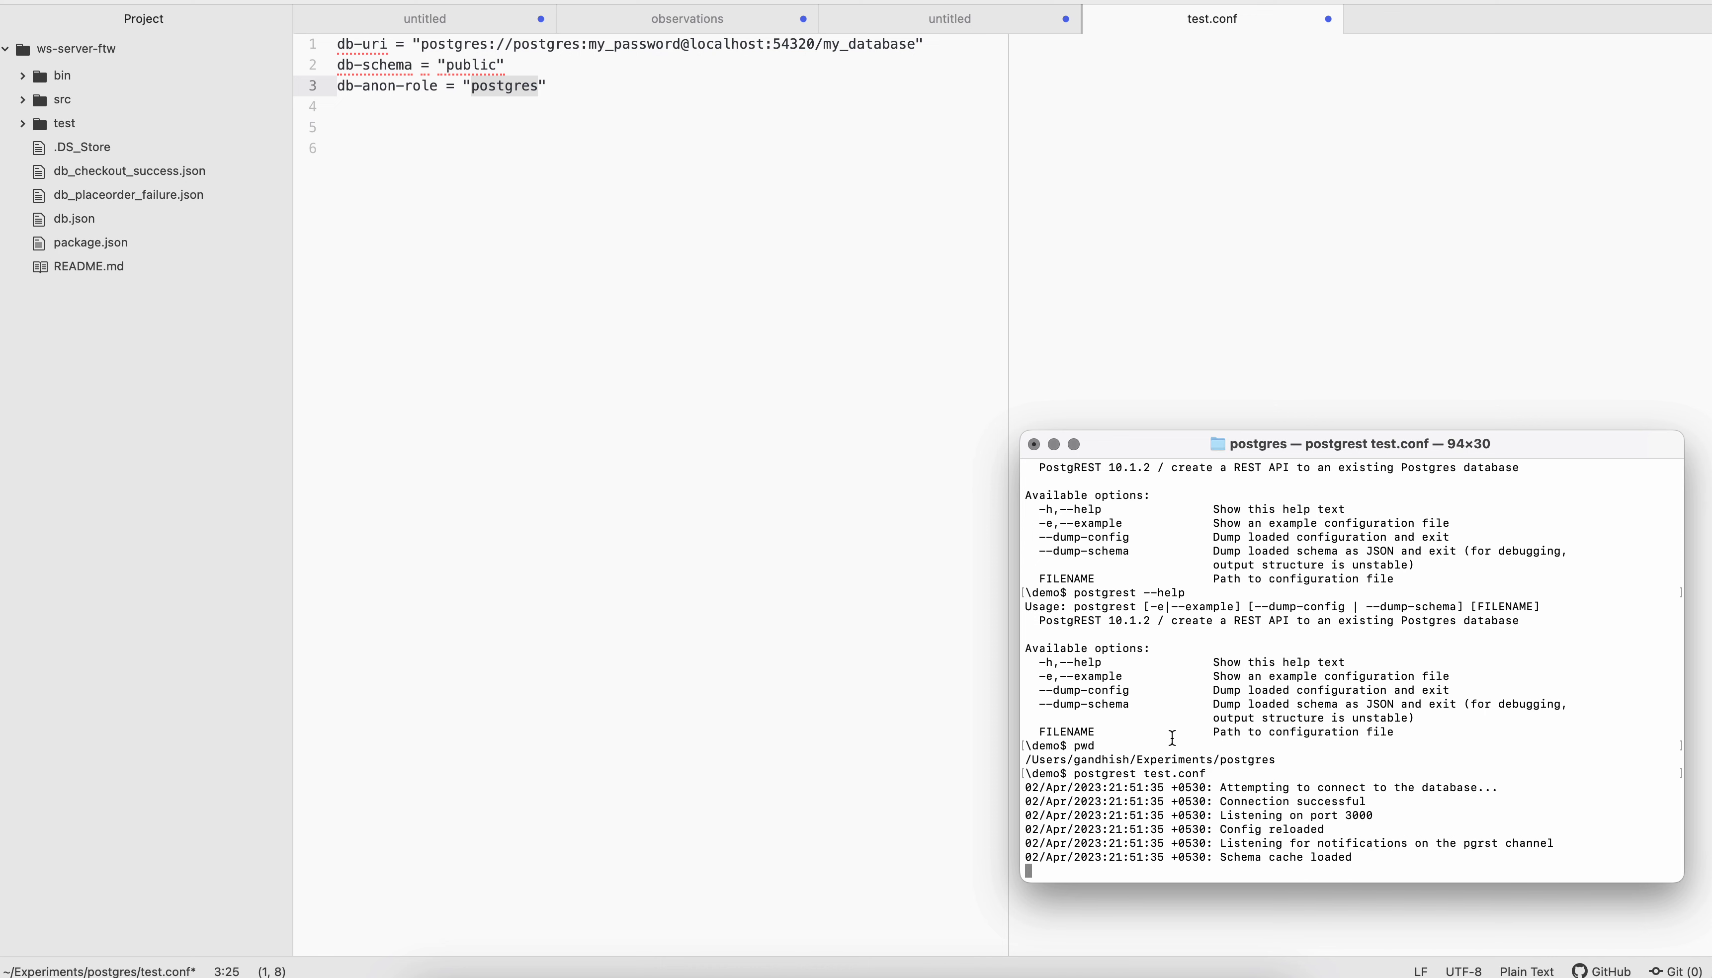
pyautogui.doubleClick(1359, 809)
# Add the placeholder {{db_url}} on a new line a few rows below the settings in test.conf
pyautogui.click(598, 79)
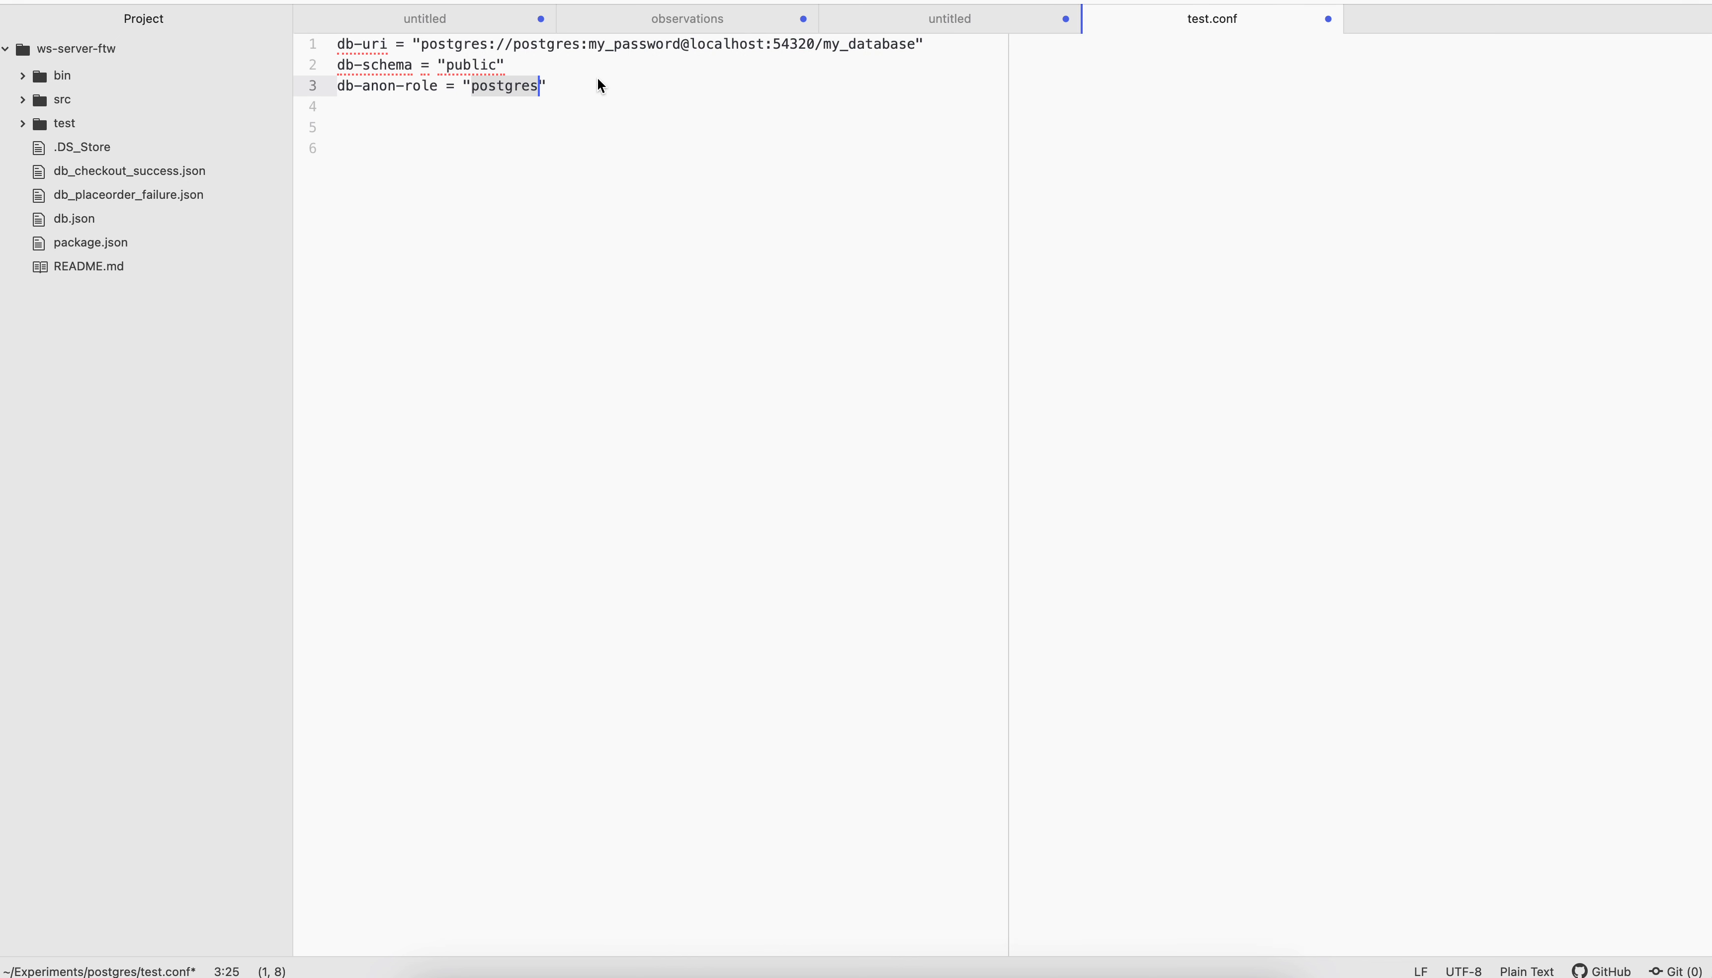
pyautogui.press('End')
pyautogui.press('Return')
pyautogui.press('Return')
pyautogui.press('Return')
pyautogui.press('Return')
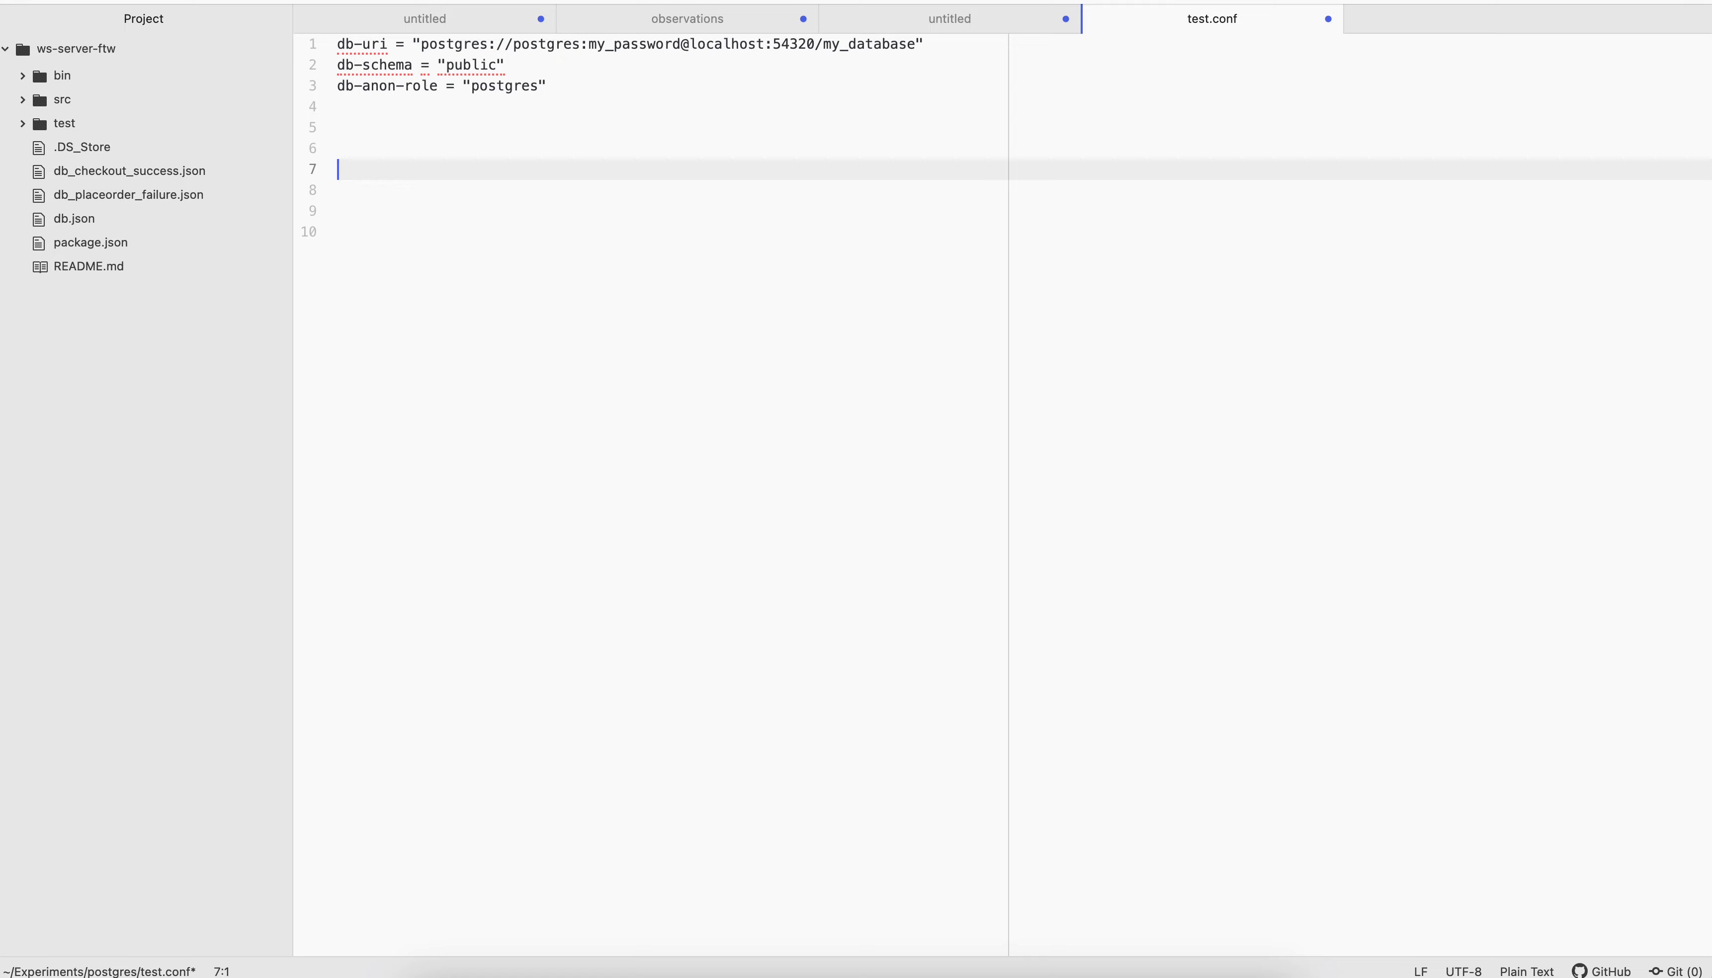
pyautogui.write('{{db_url}')
pyautogui.press('Return')
pyautogui.press('Return')
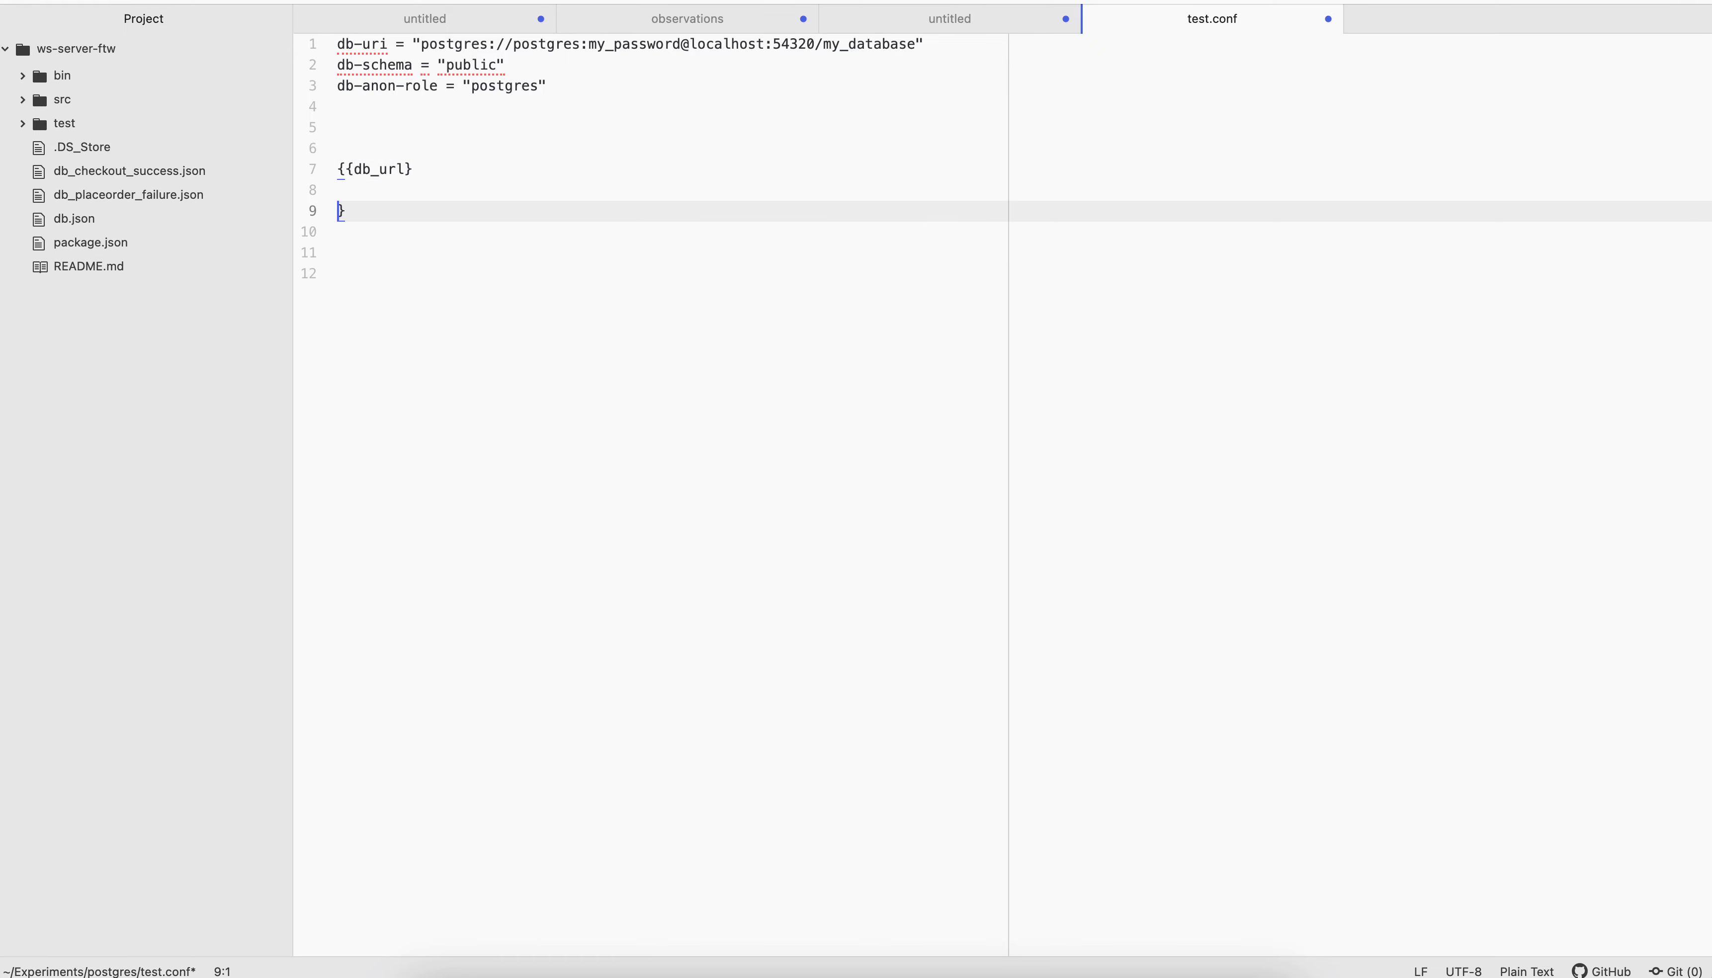
pyautogui.press('BackSpace')
pyautogui.press('BackSpace')
pyautogui.write('}')
pyautogui.press('Return')
pyautogui.write('http')
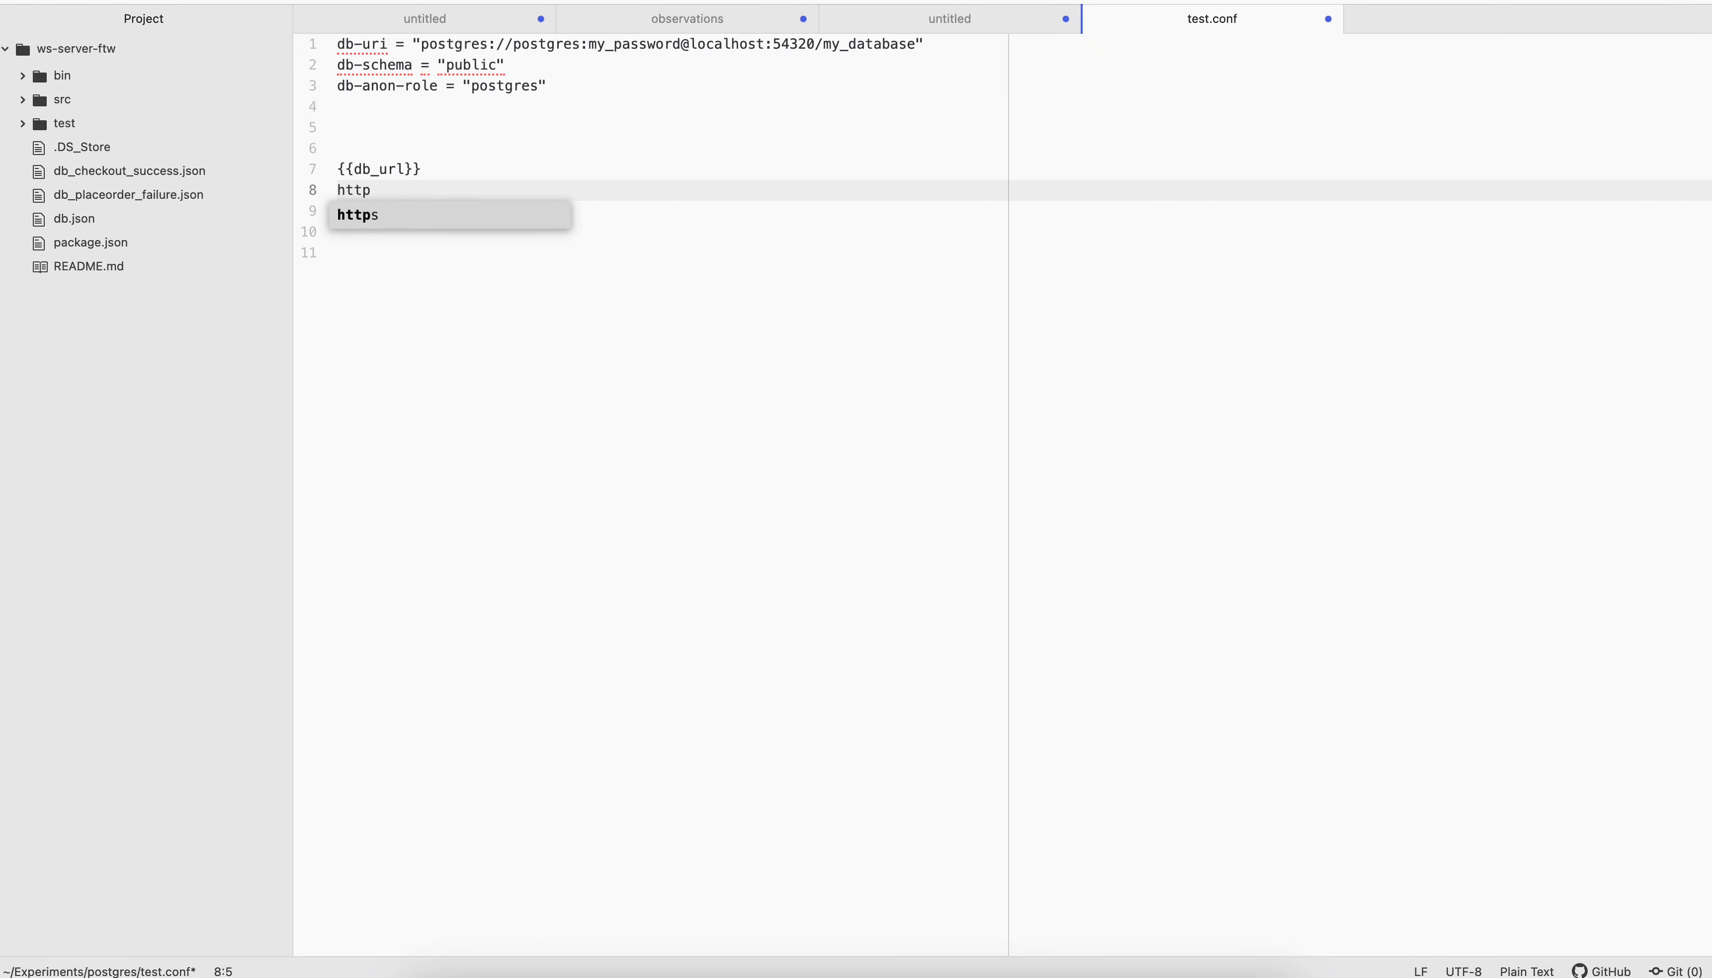
pyautogui.write('://localhost:39')
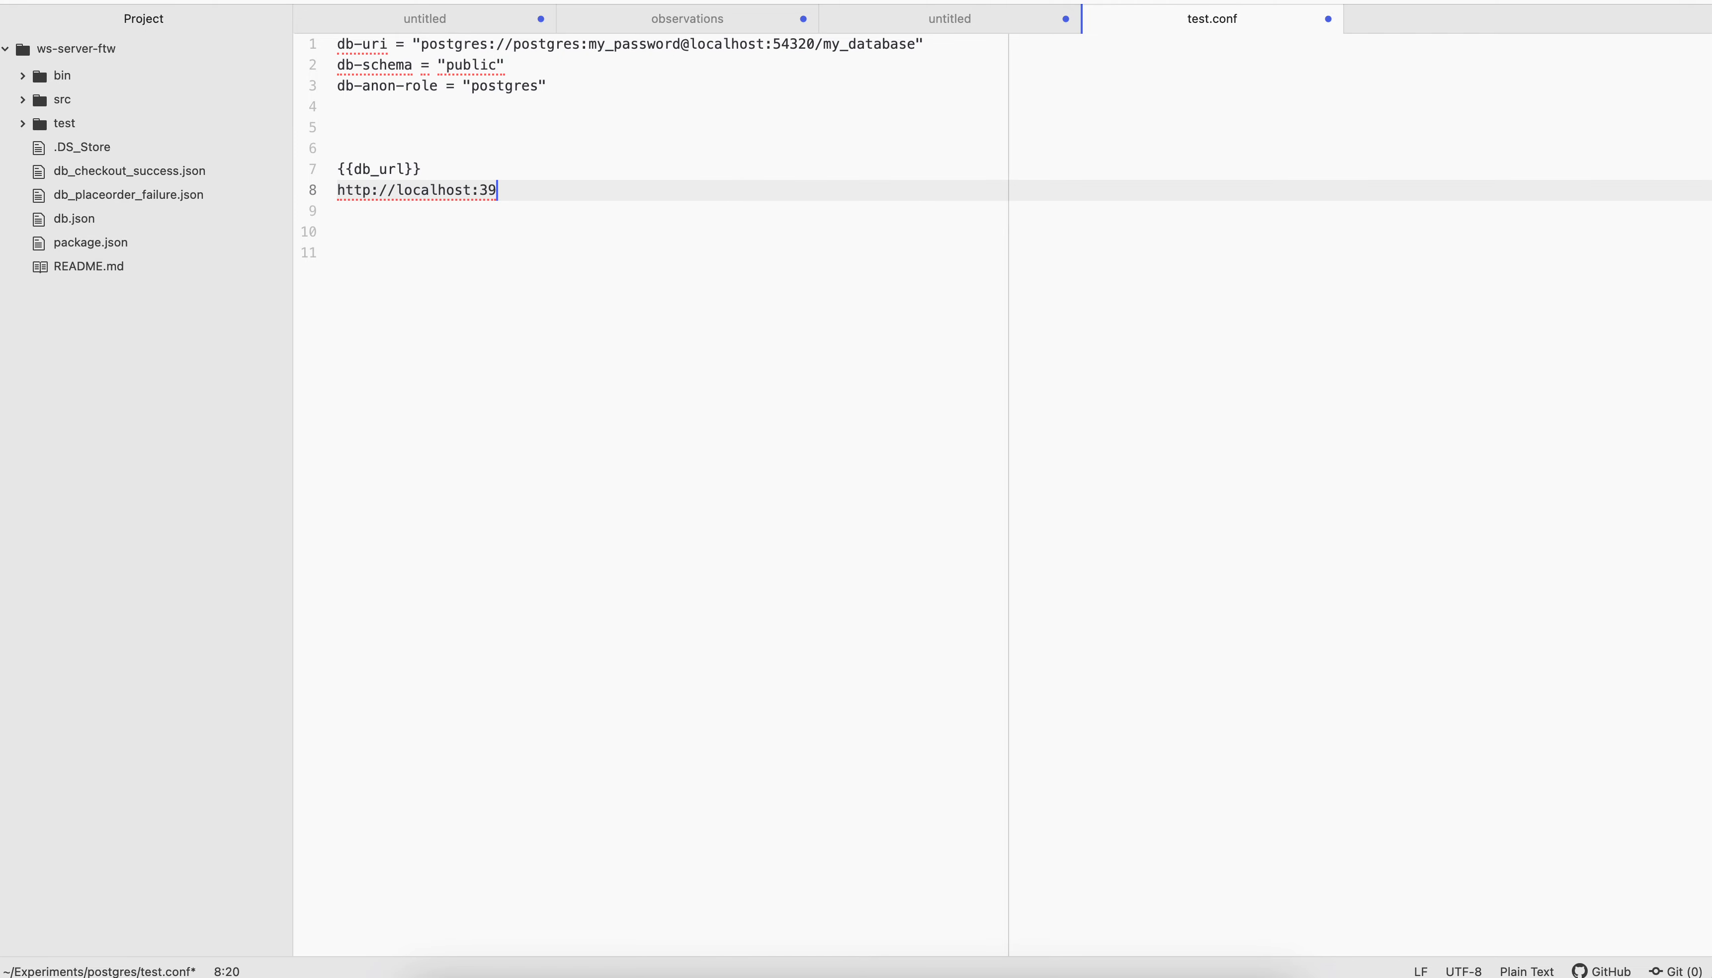
pyautogui.press('BackSpace')
pyautogui.write('000')
pyautogui.click(481, 164)
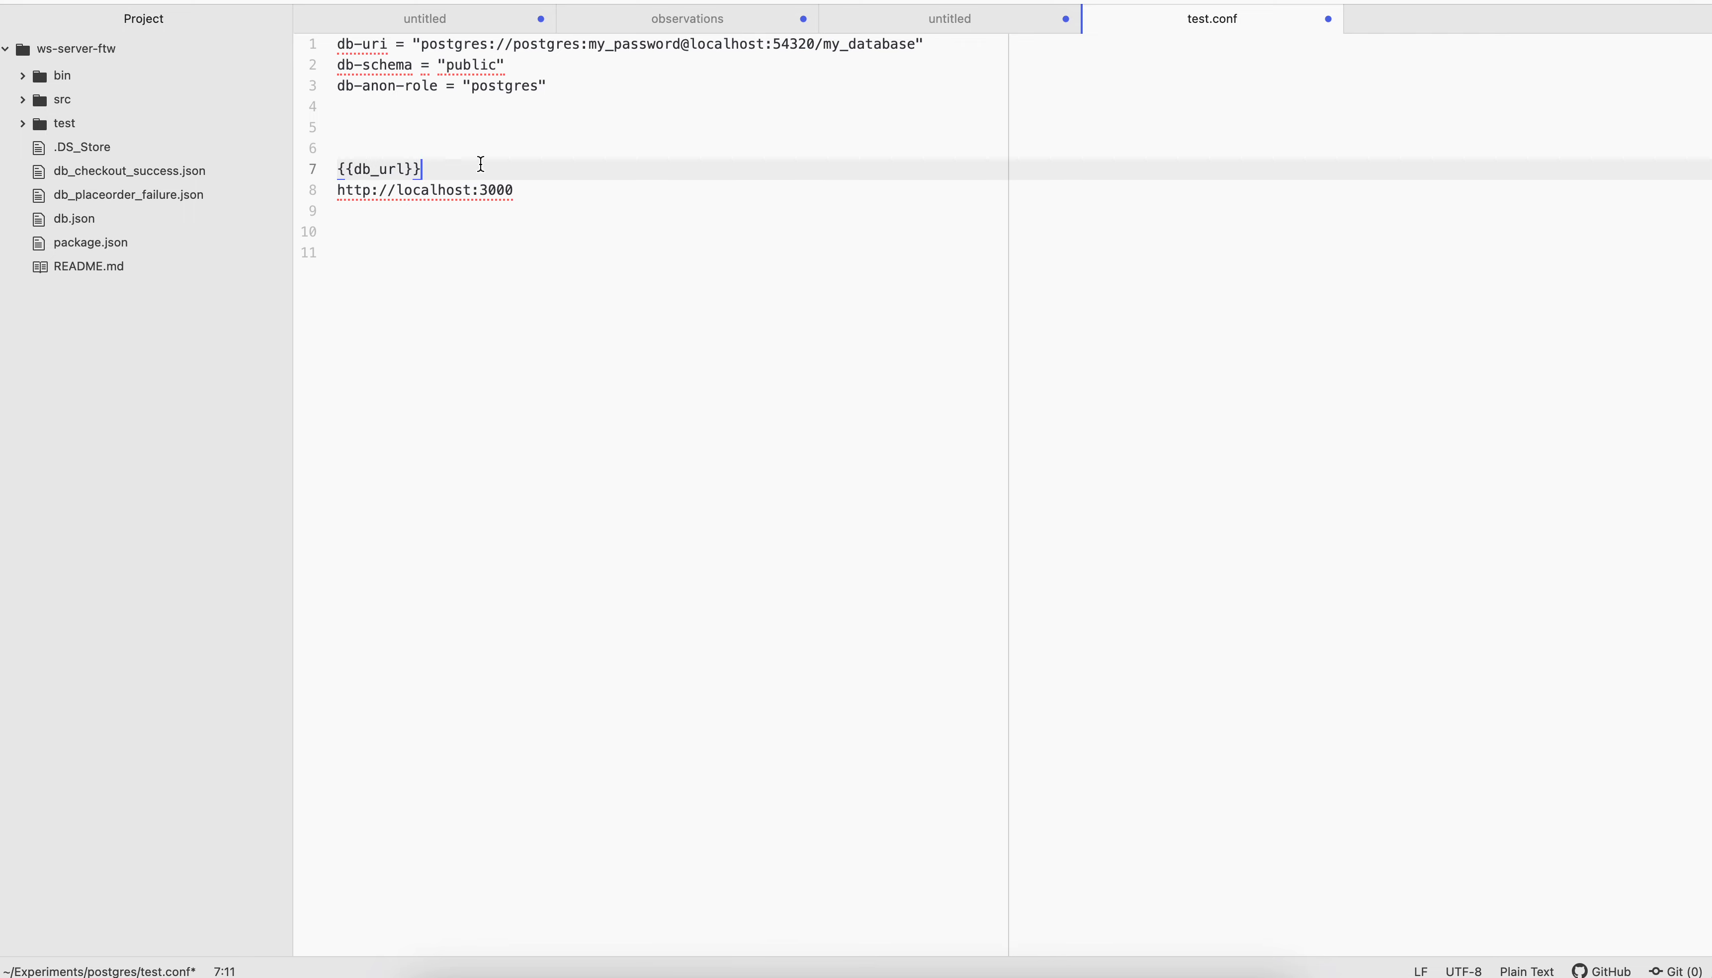
# Append /{{db_table}} to the {{db_url}} placeholder and /company to the localhost URL in test.conf
pyautogui.write('/{{db_table')
pyautogui.press('Down')
pyautogui.write('/company')
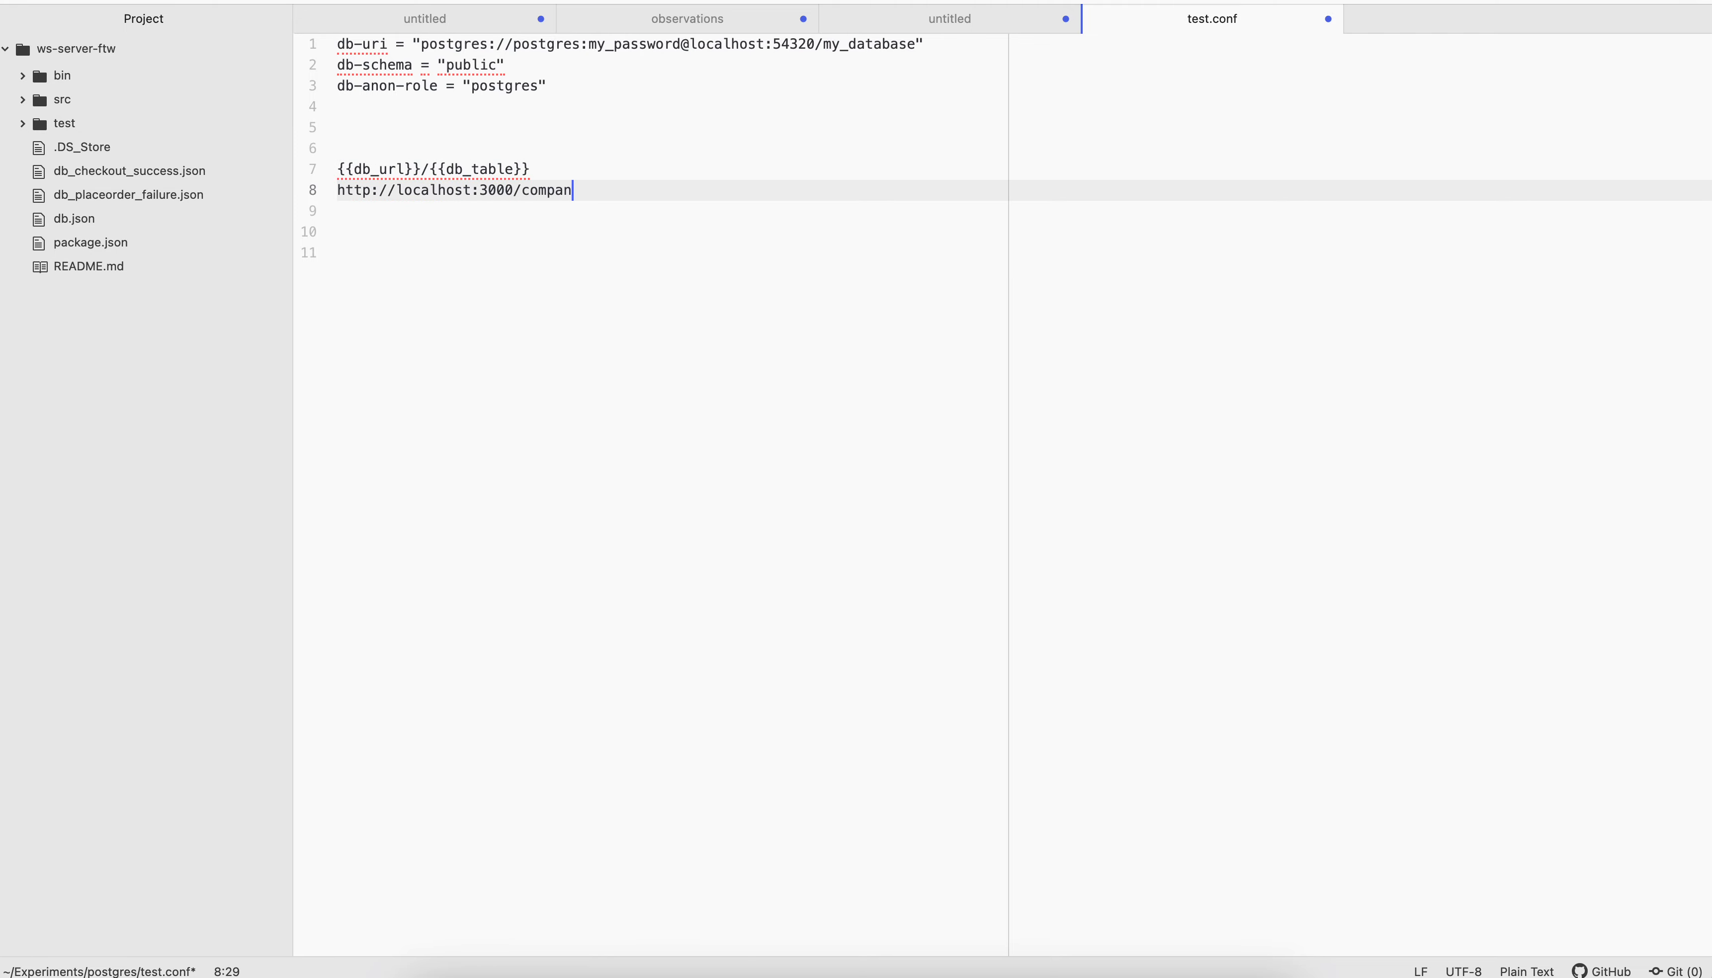
pyautogui.press('Return')
pyautogui.press('Return')
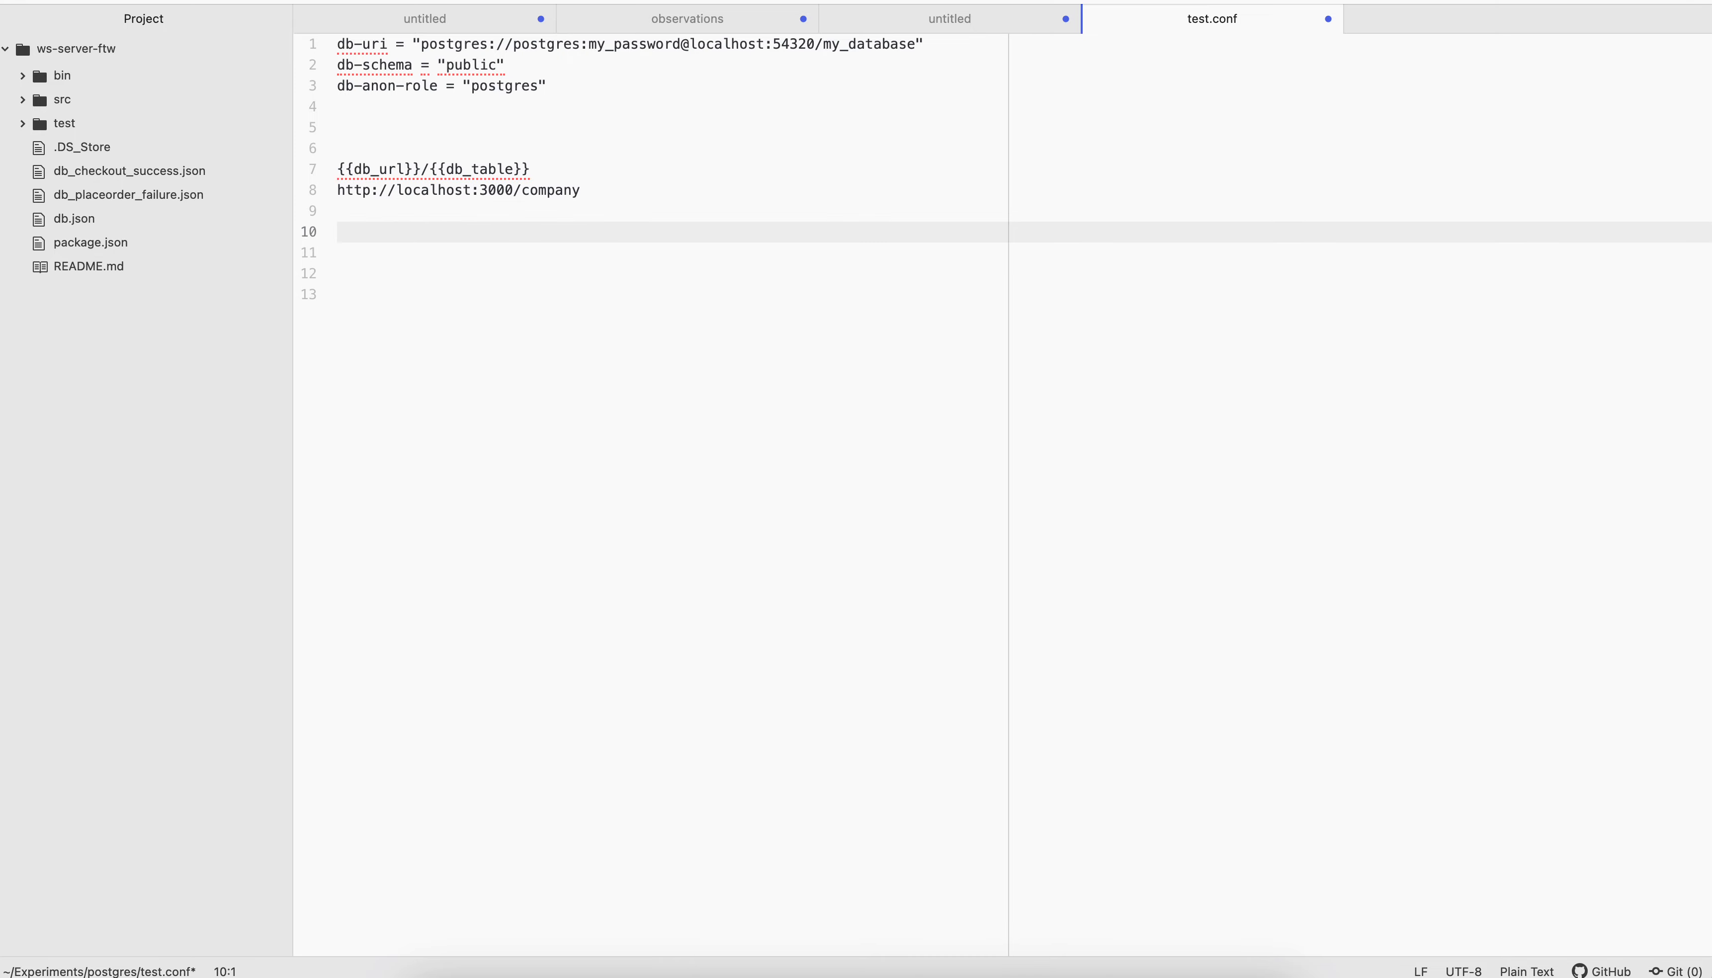
# Mark the company URL line with GET and add the equivalent query "select * from company" on the line below
pyautogui.click(620, 189)
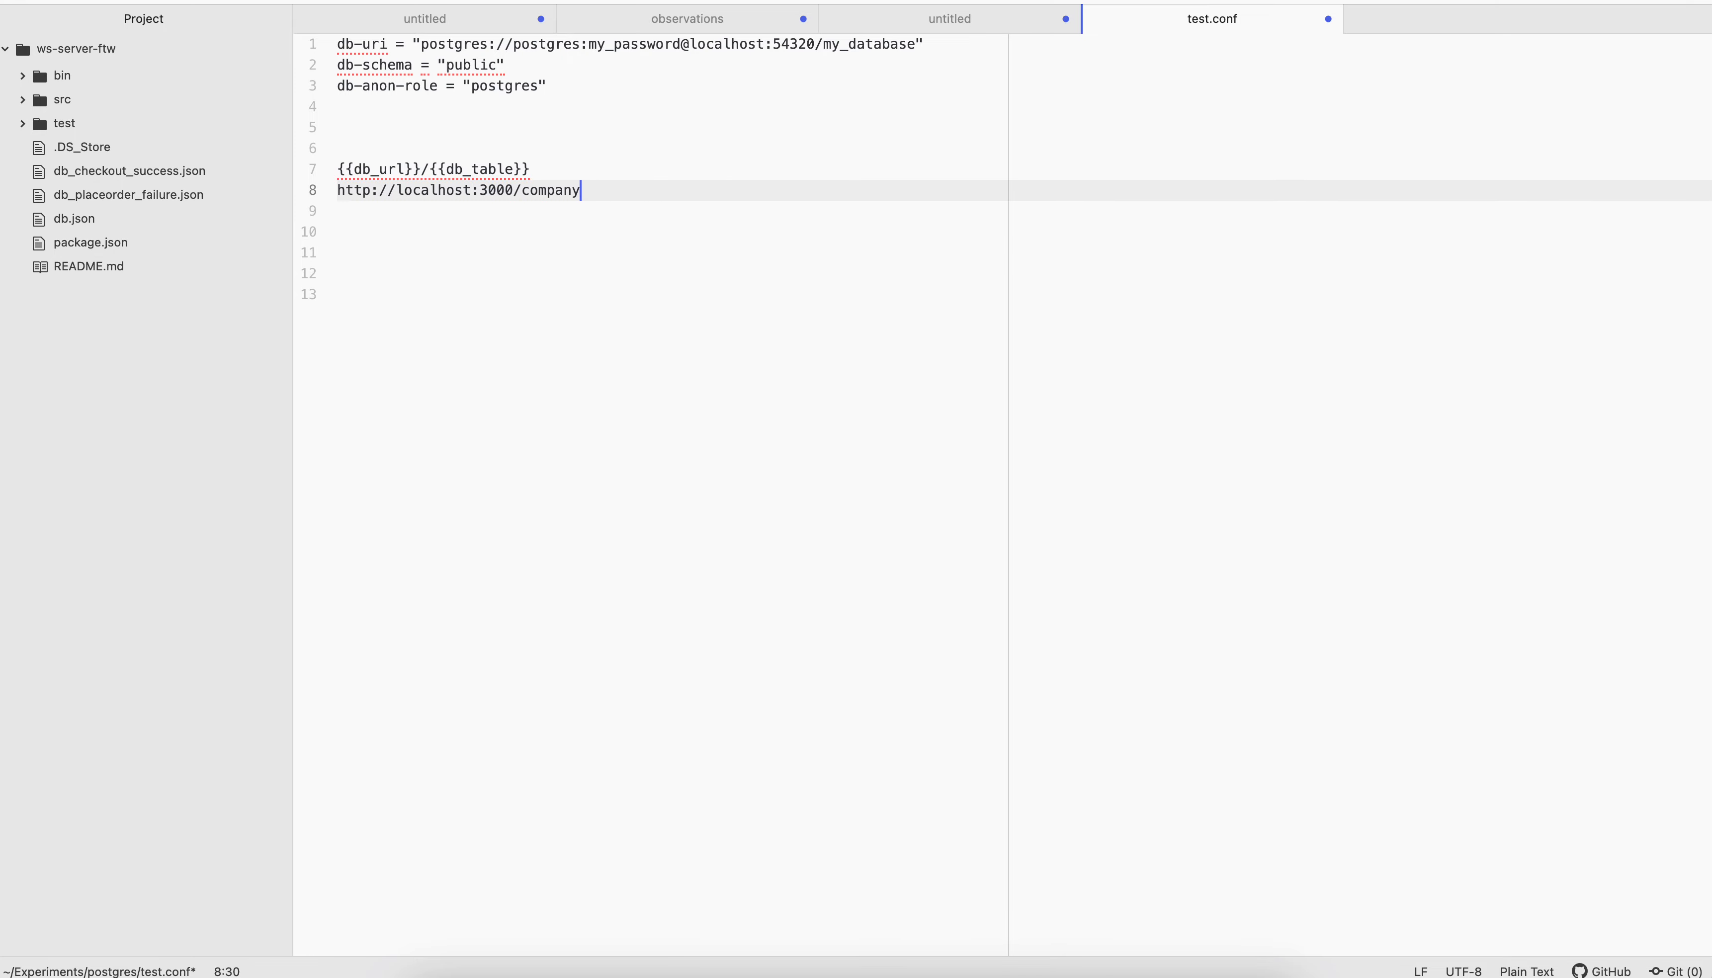
pyautogui.write('Gre')
pyautogui.press('BackSpace')
pyautogui.press('BackSpace')
pyautogui.write('ET')
pyautogui.press('Return')
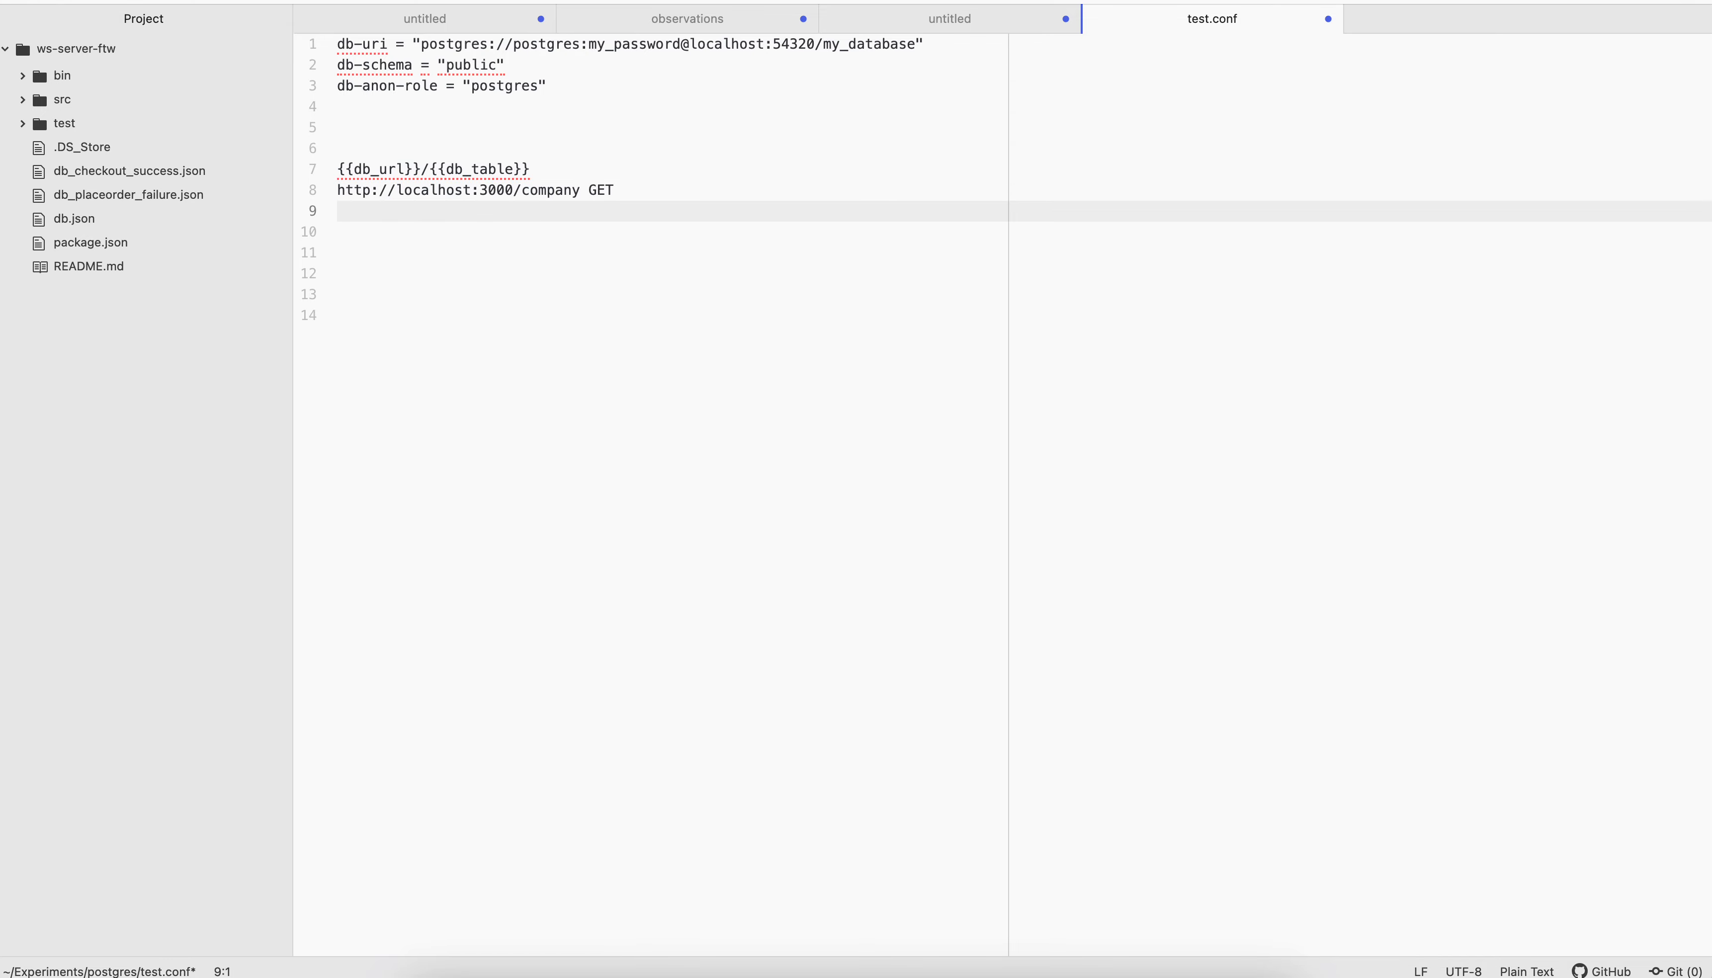
pyautogui.write('select * from company')
pyautogui.moveTo(579, 193); pyautogui.dragTo(337, 196)
pyautogui.press('super+c')
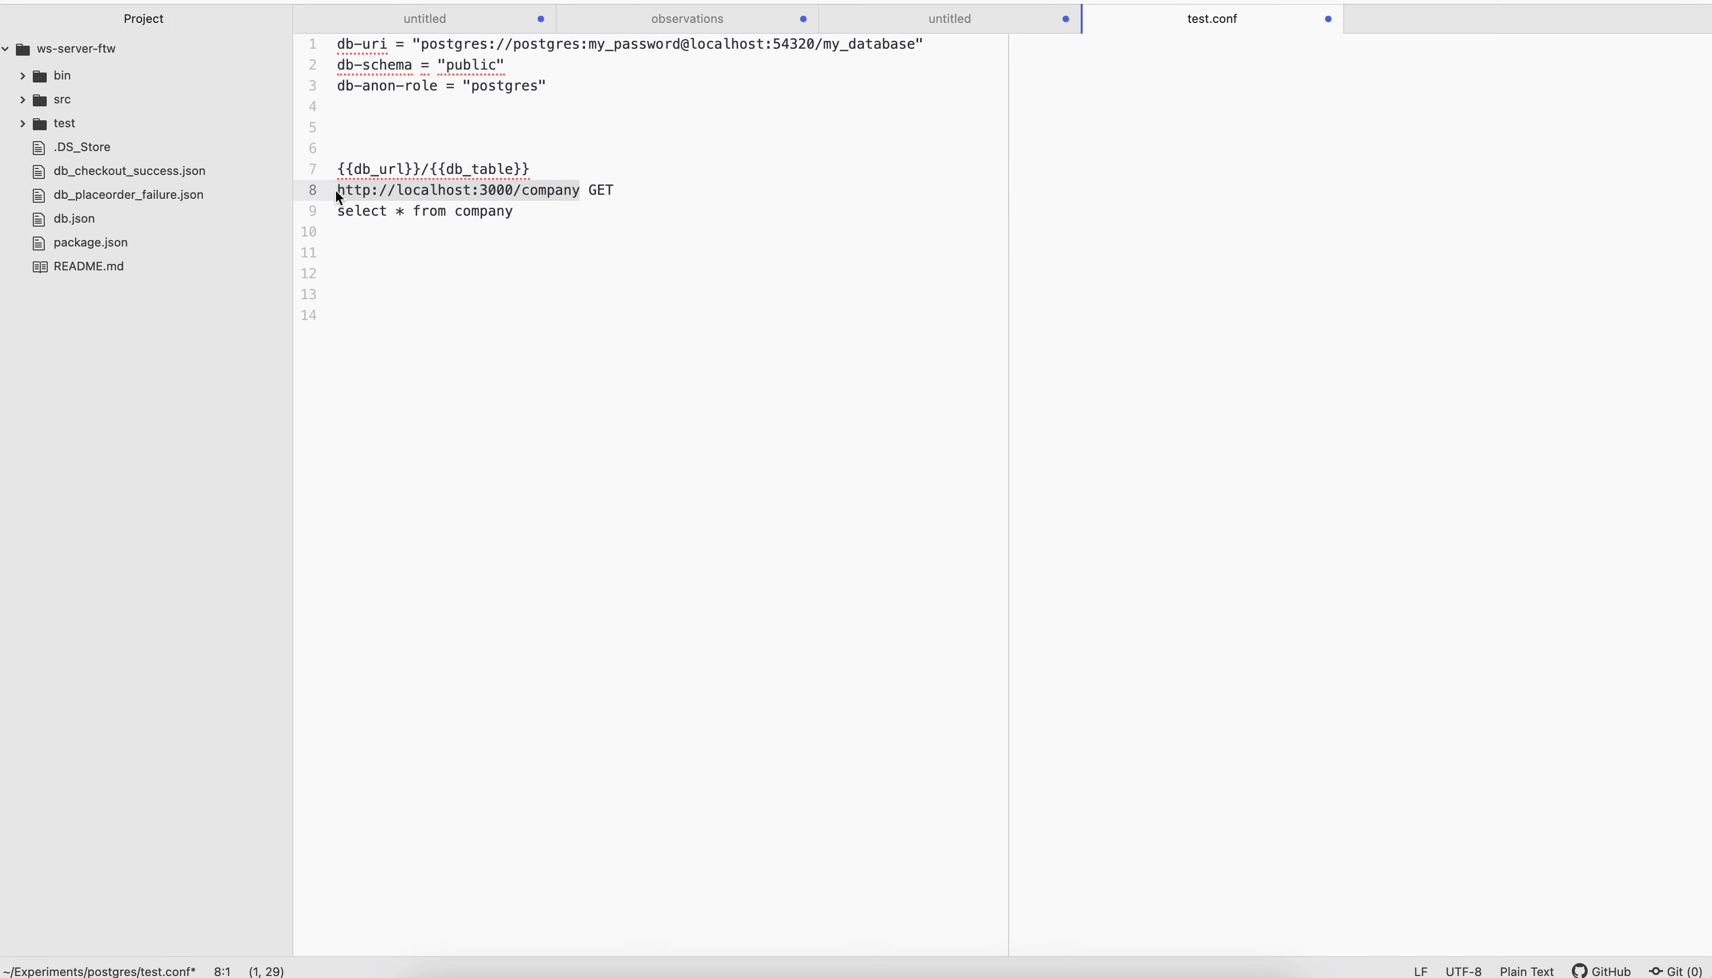
pyautogui.click(922, 976)
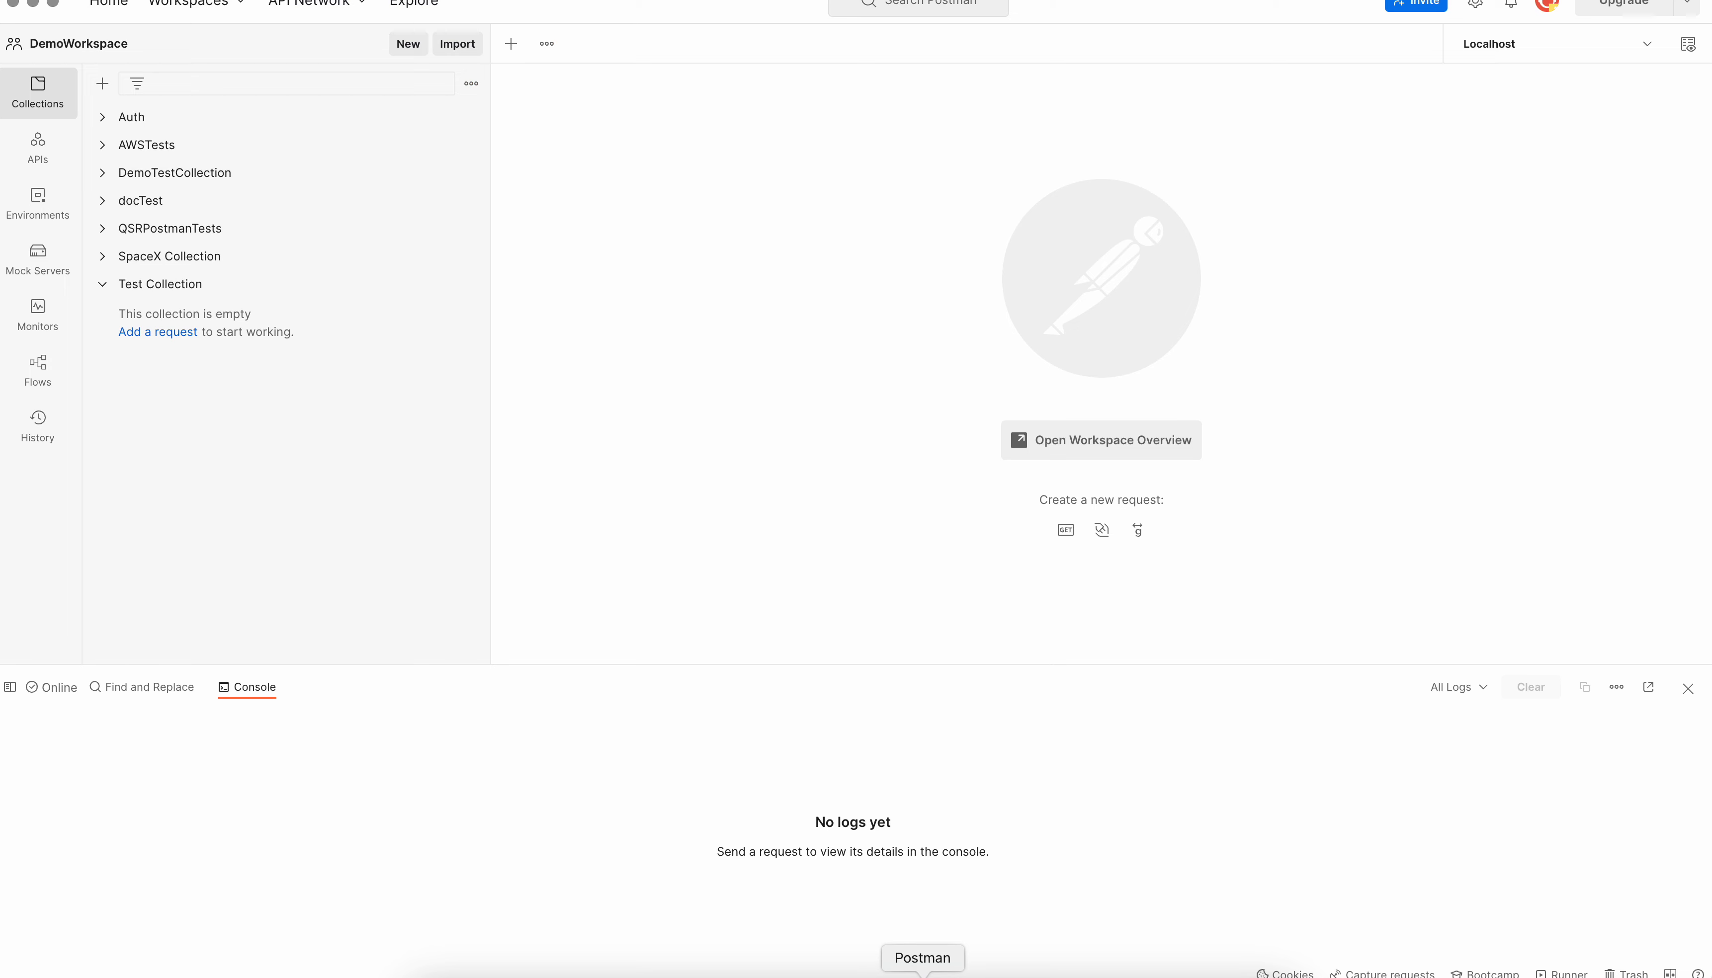
pyautogui.click(178, 333)
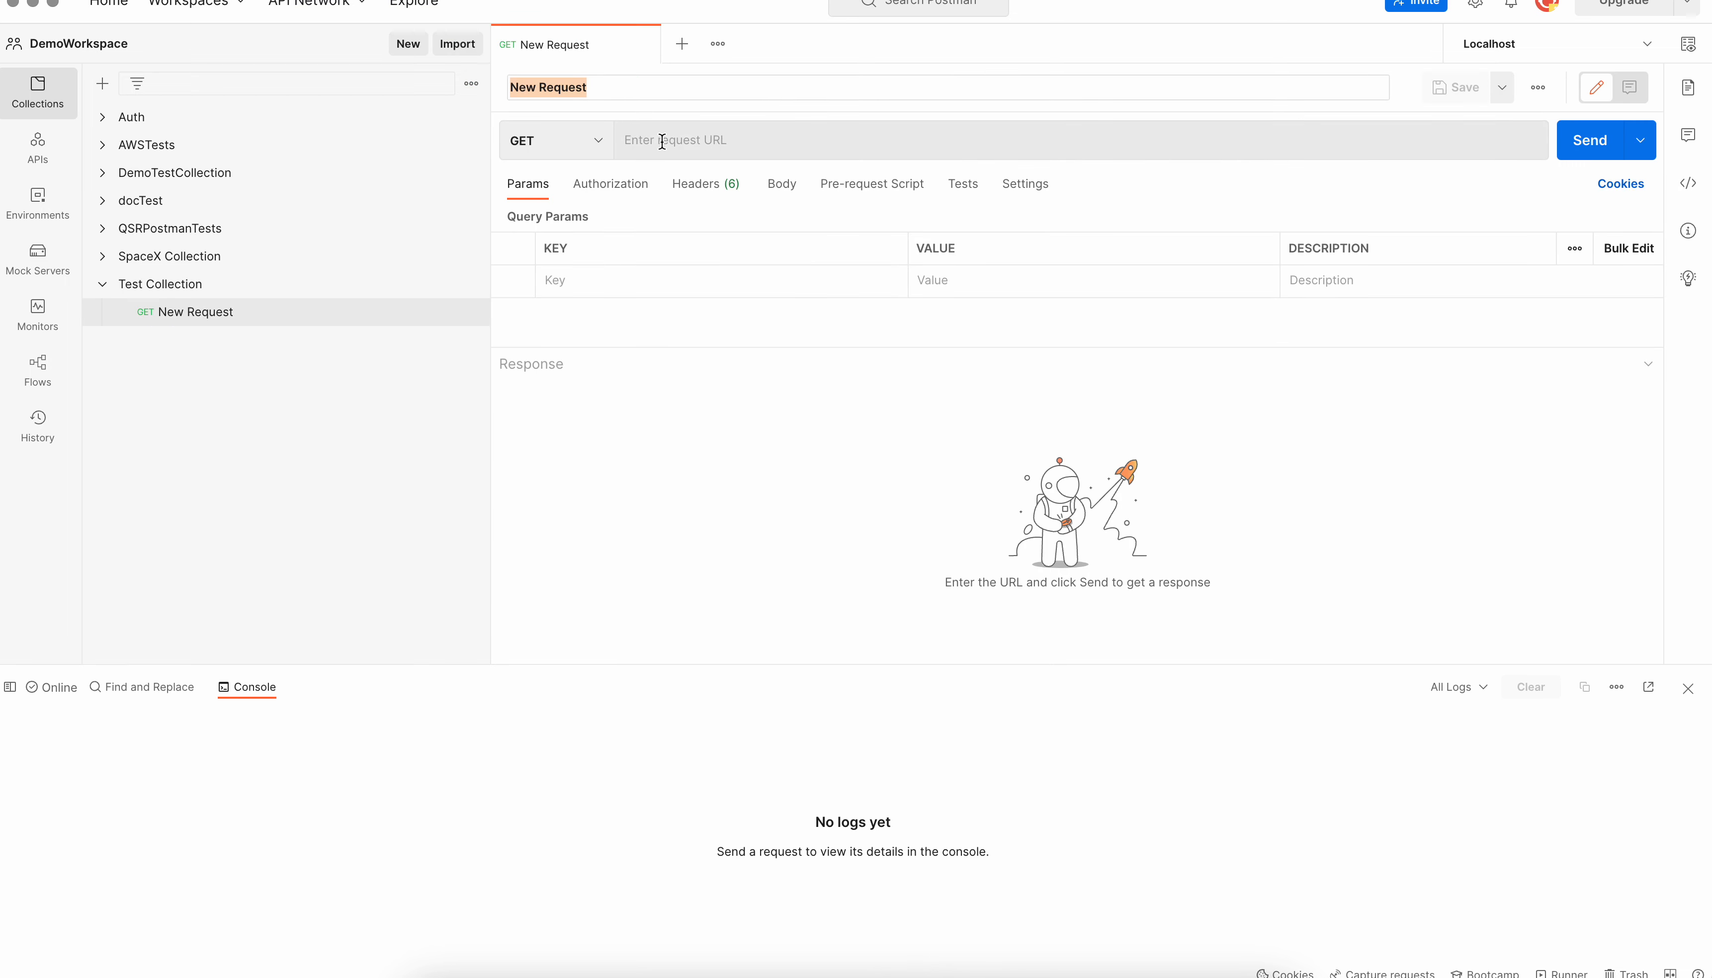
pyautogui.click(662, 141)
pyautogui.press('super+v')
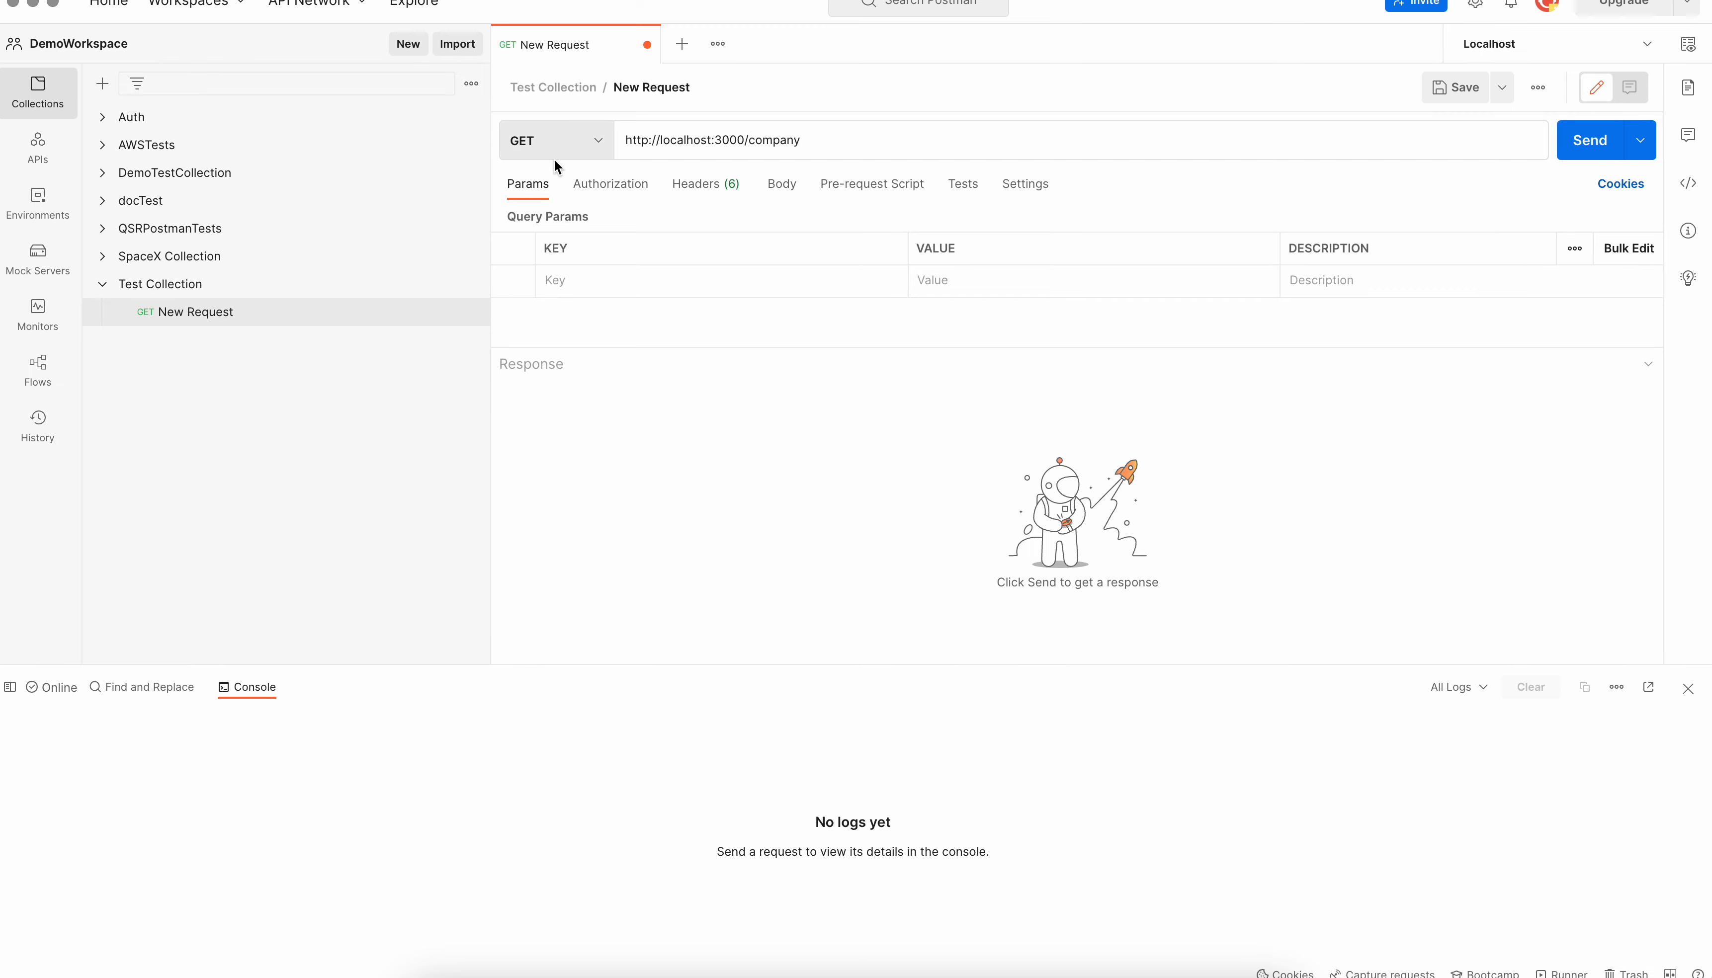
# Send the GET request and review the returned company records in an enlarged response area
pyautogui.click(1591, 144)
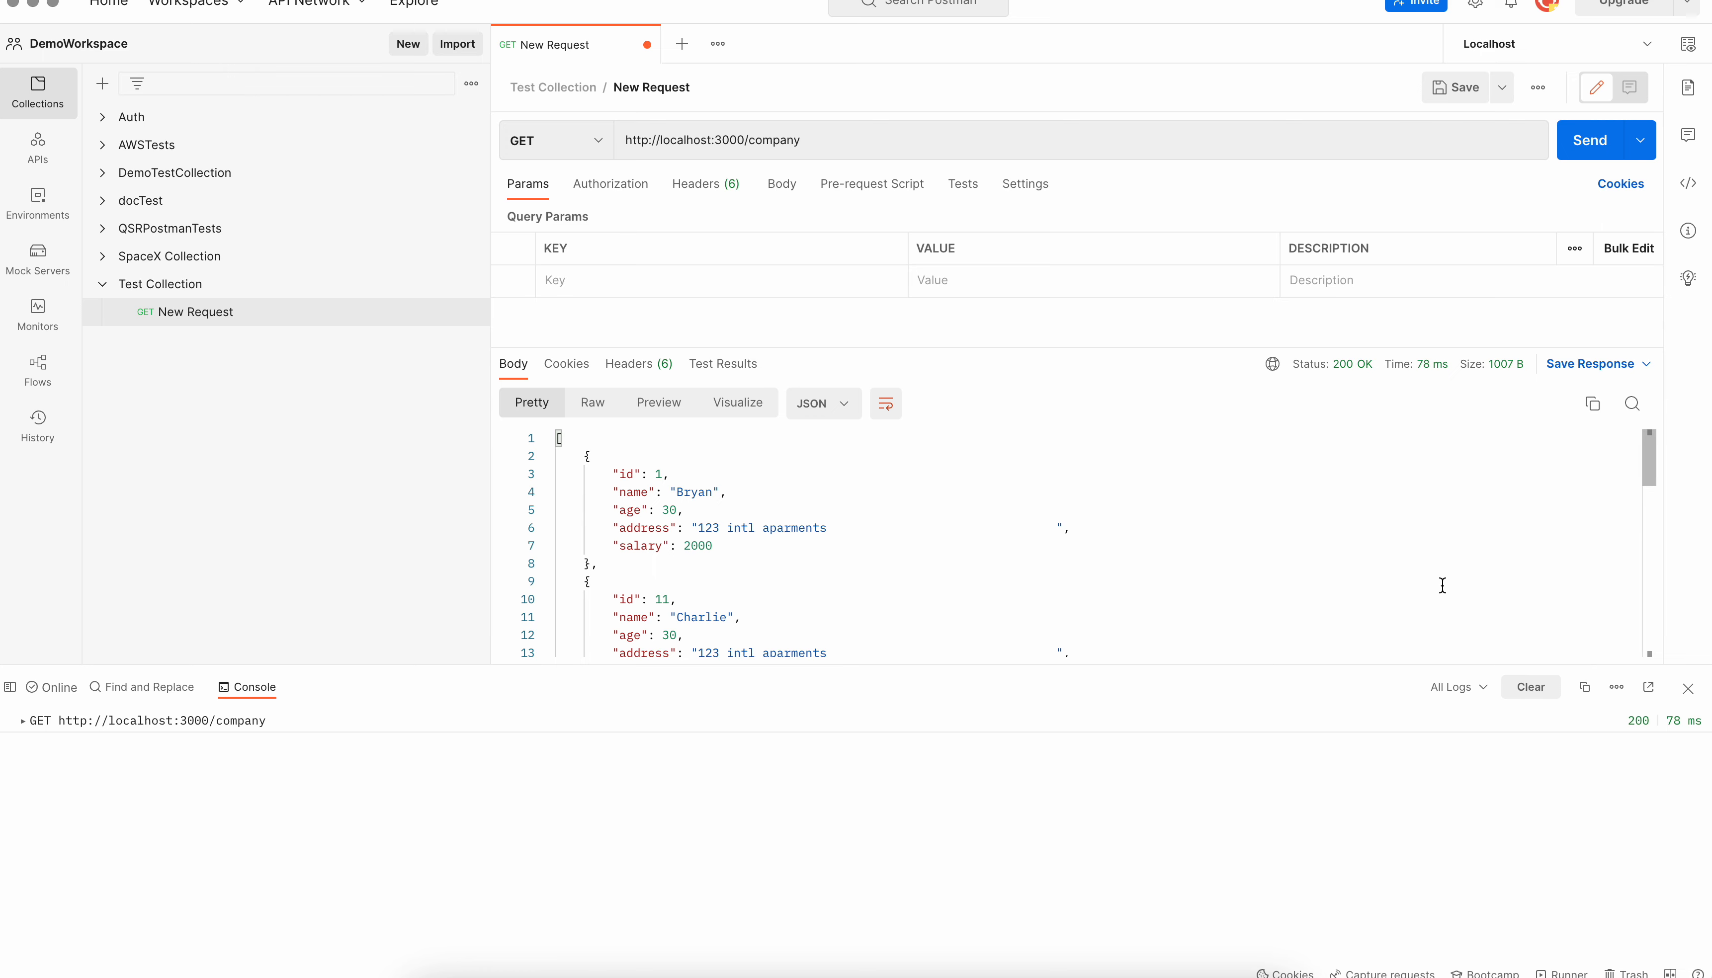
pyautogui.moveTo(1479, 665); pyautogui.dragTo(1479, 973)
pyautogui.scroll(-3, 1265, 799)
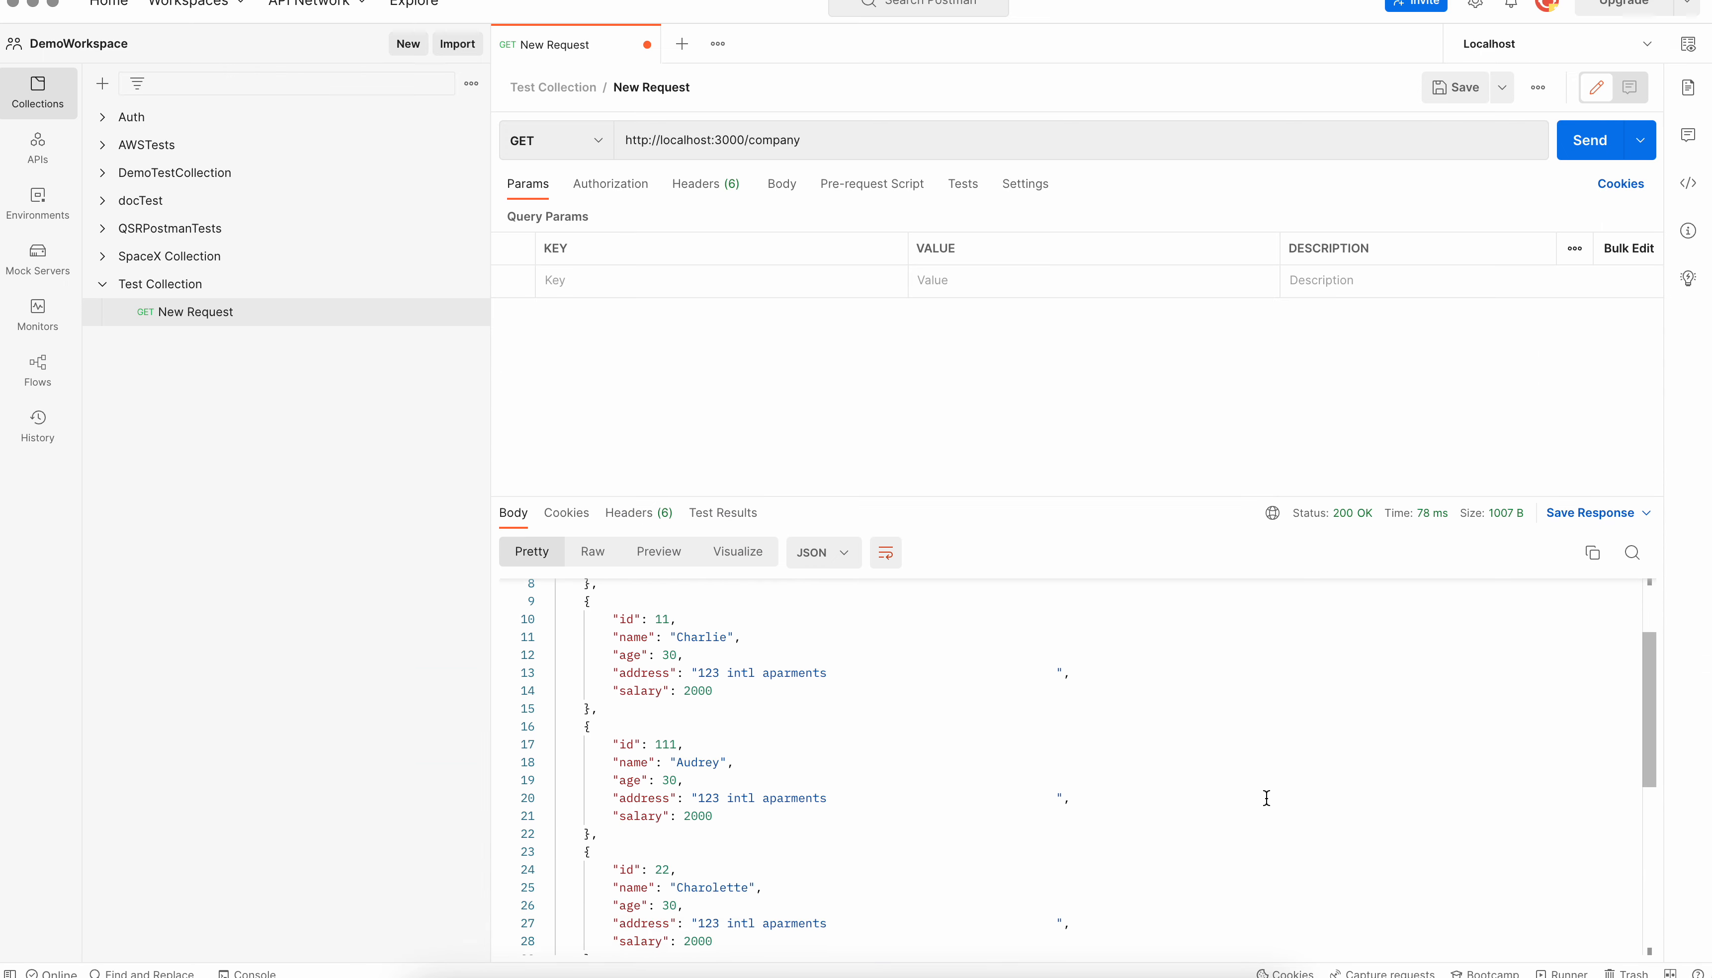
pyautogui.scroll(3, 1264, 857)
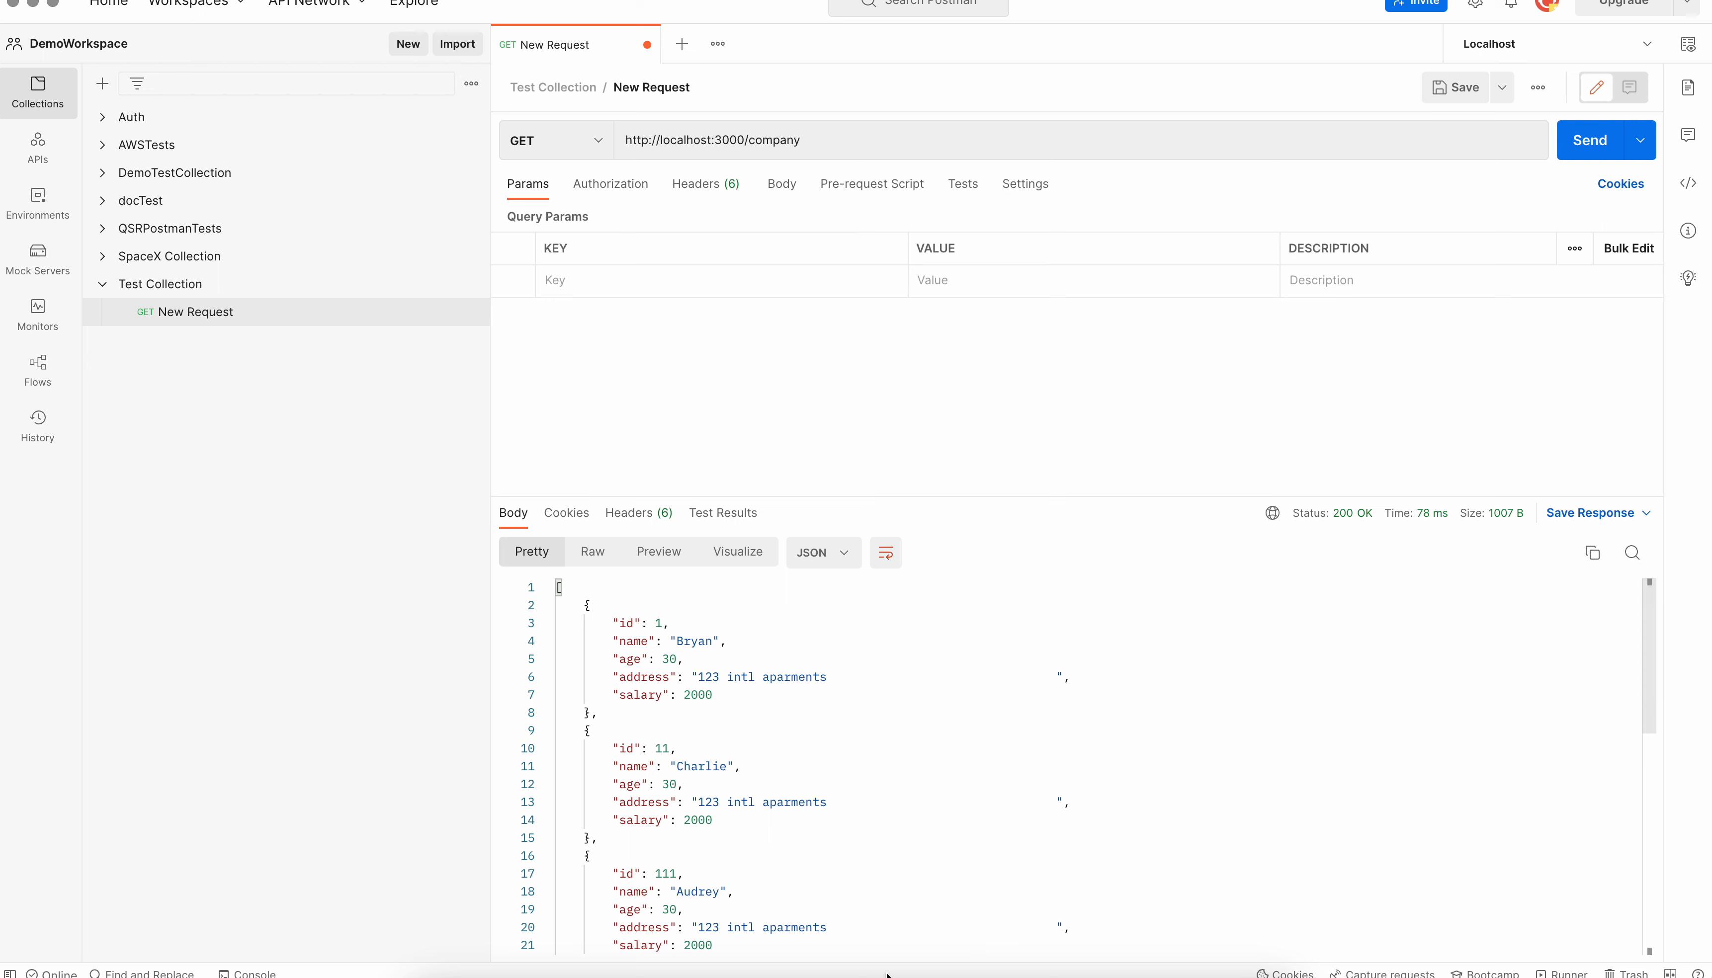
# Switch back to test.conf, compare the insert statement with its JSON equivalent, and copy the whole JSON record with id 801
pyautogui.click(621, 969)
pyautogui.click(664, 296)
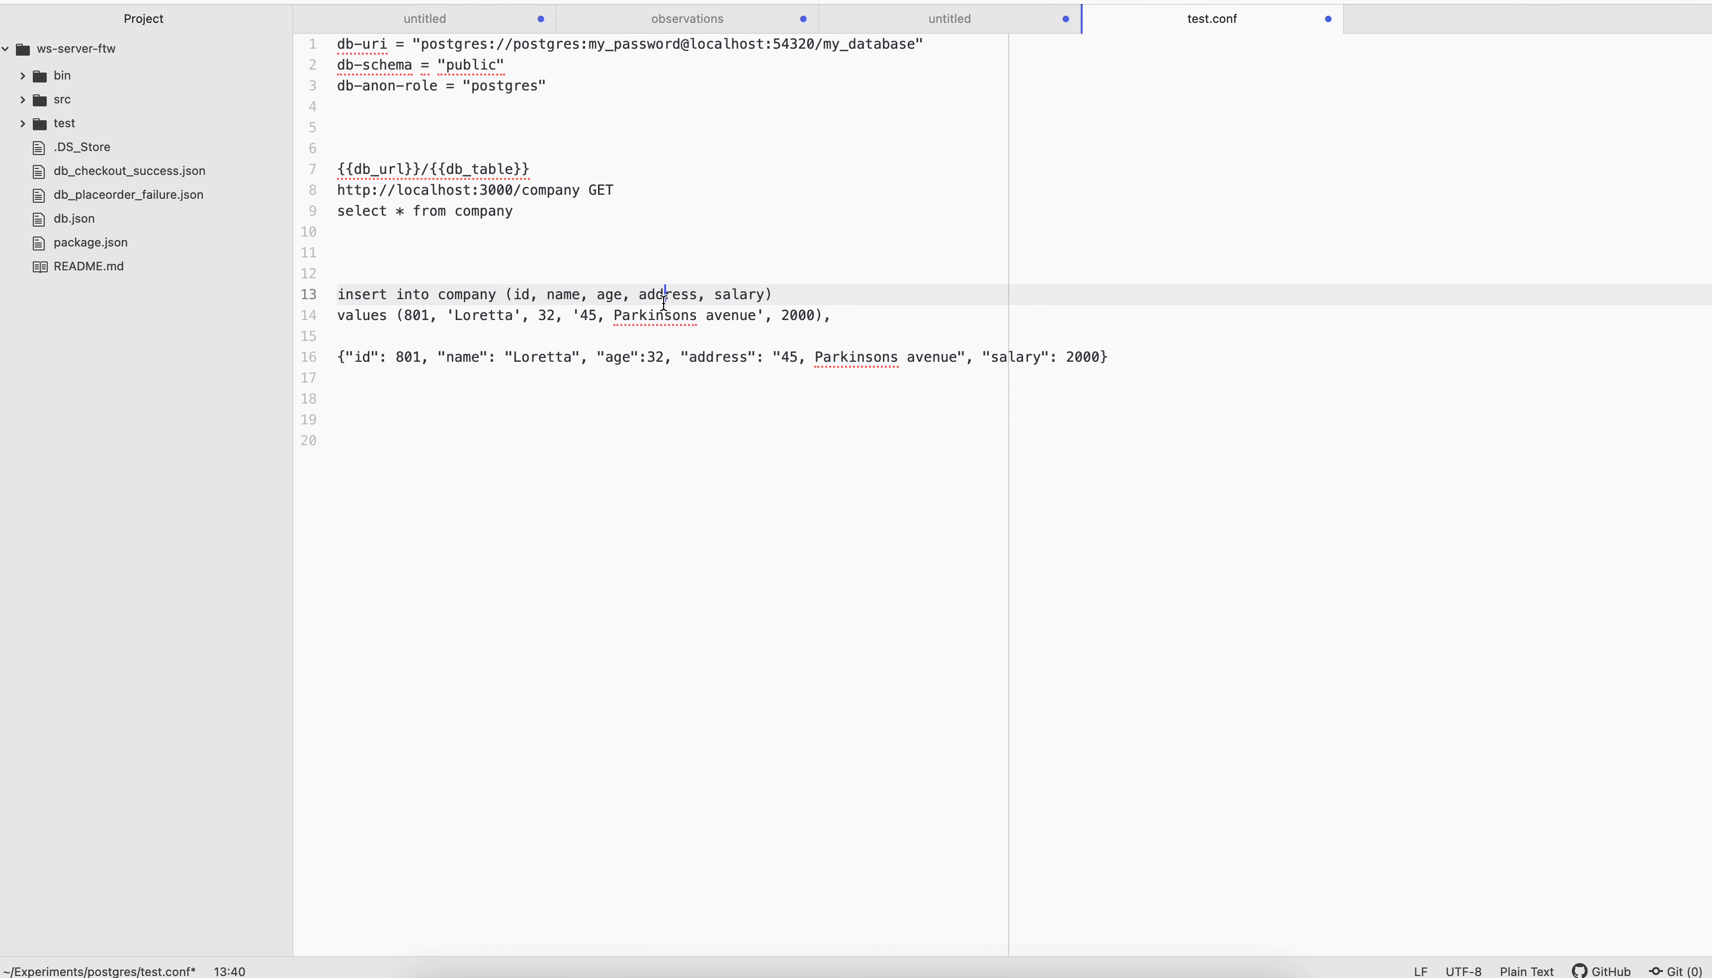
pyautogui.moveTo(614, 356); pyautogui.dragTo(779, 357)
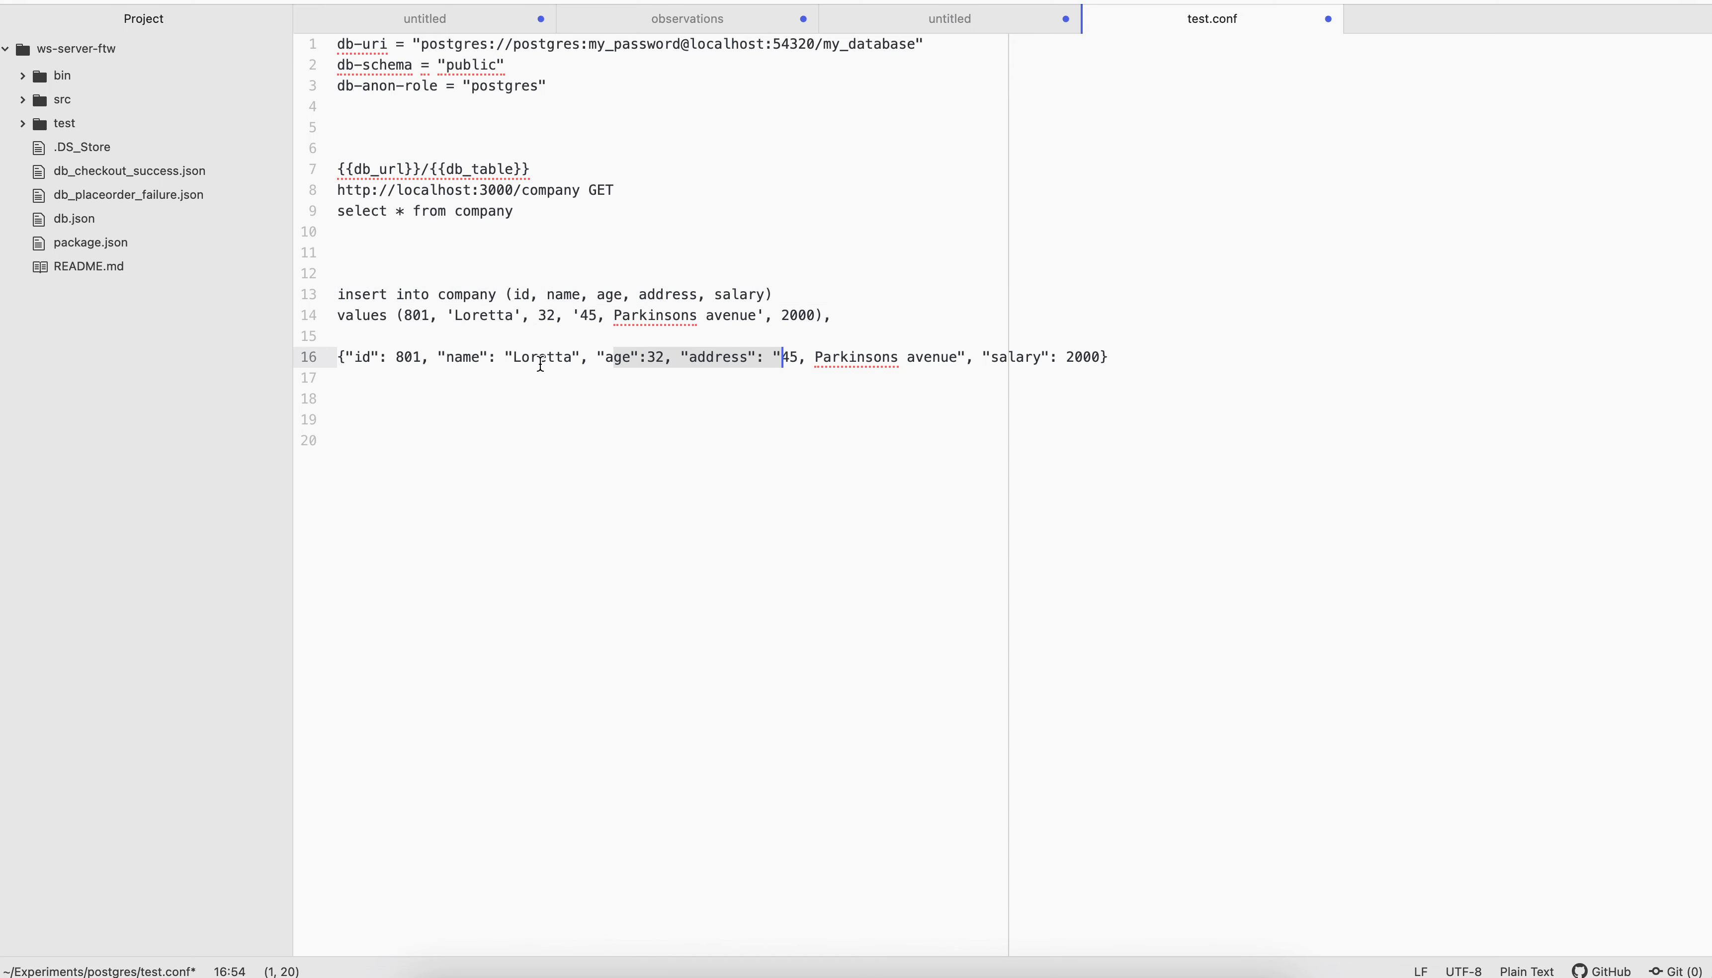
pyautogui.doubleClick(371, 357)
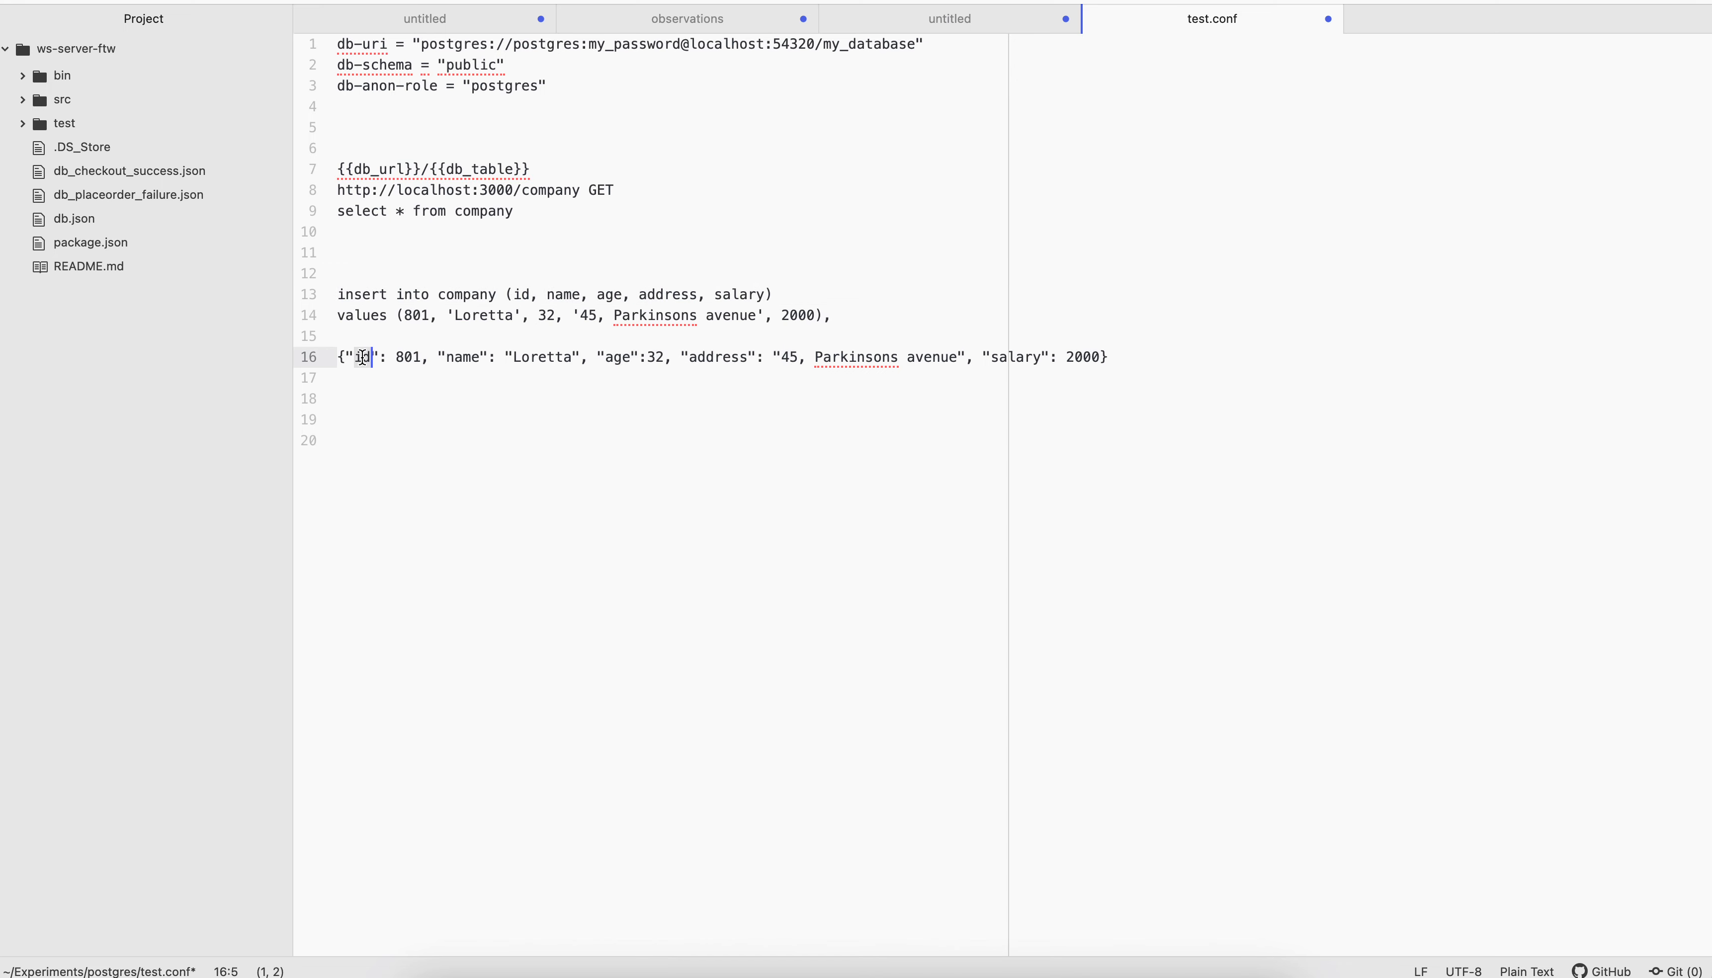
pyautogui.doubleClick(410, 357)
pyautogui.moveTo(1114, 357); pyautogui.dragTo(328, 356)
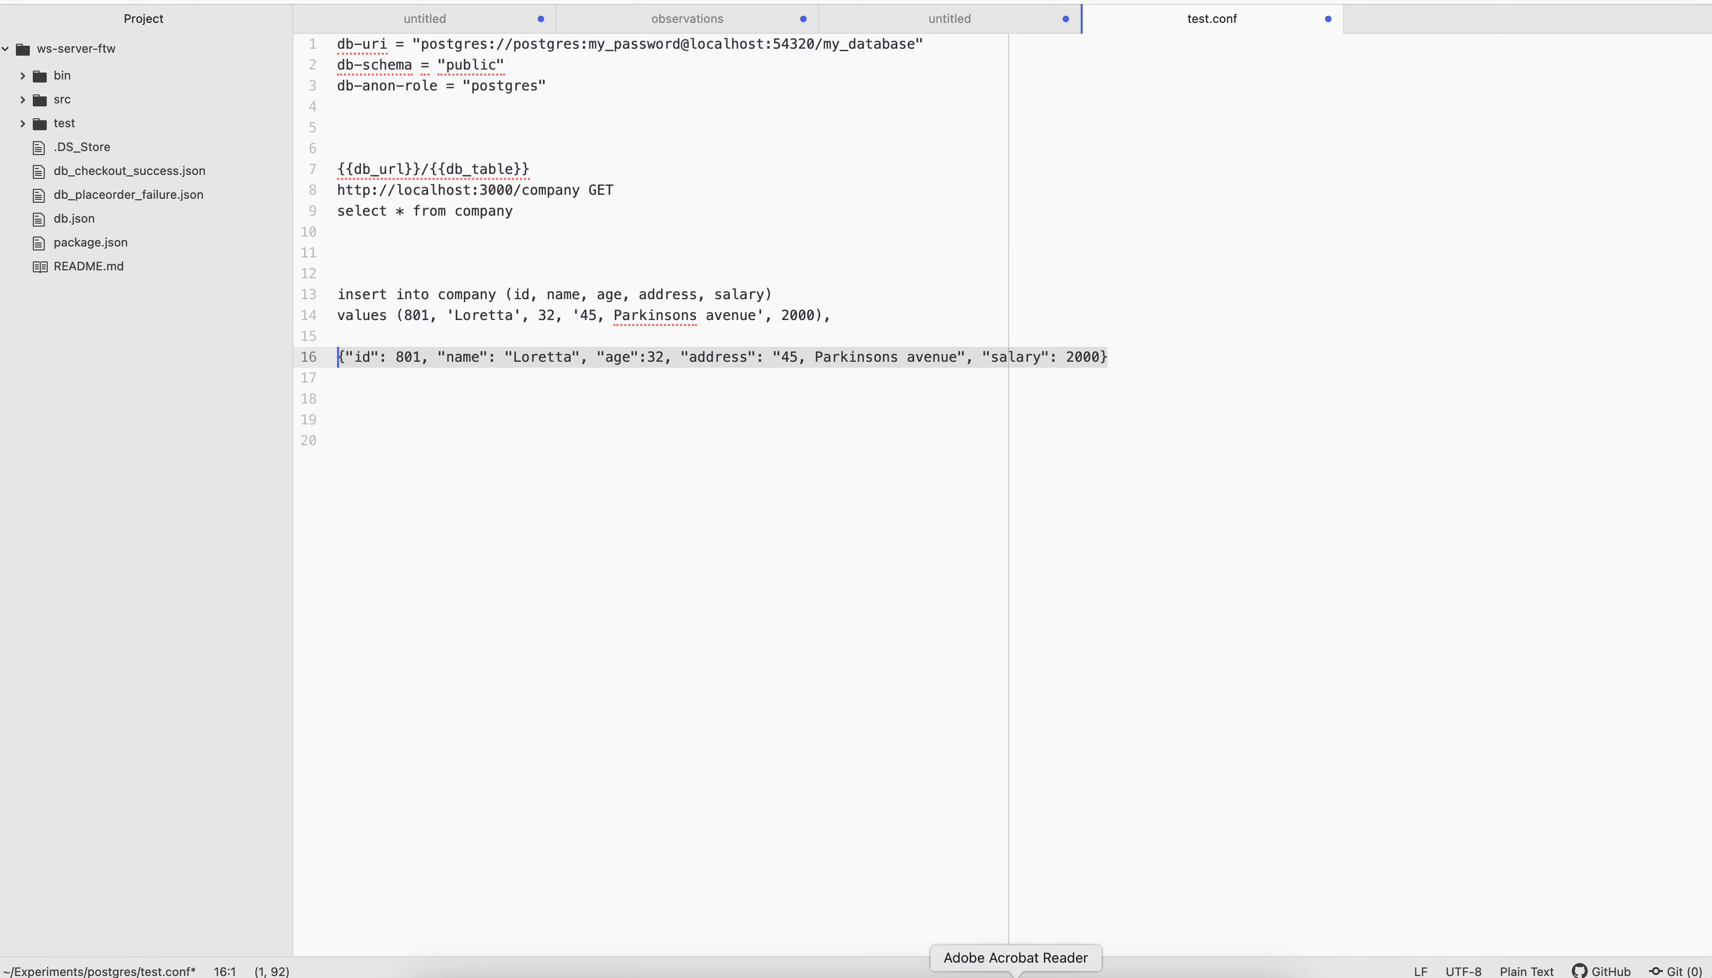
# Switch to DBeaver and run "select * from public.company" to check the table's current rows
pyautogui.click(1005, 972)
pyautogui.moveTo(819, 306); pyautogui.dragTo(603, 306)
pyautogui.click(550, 73)
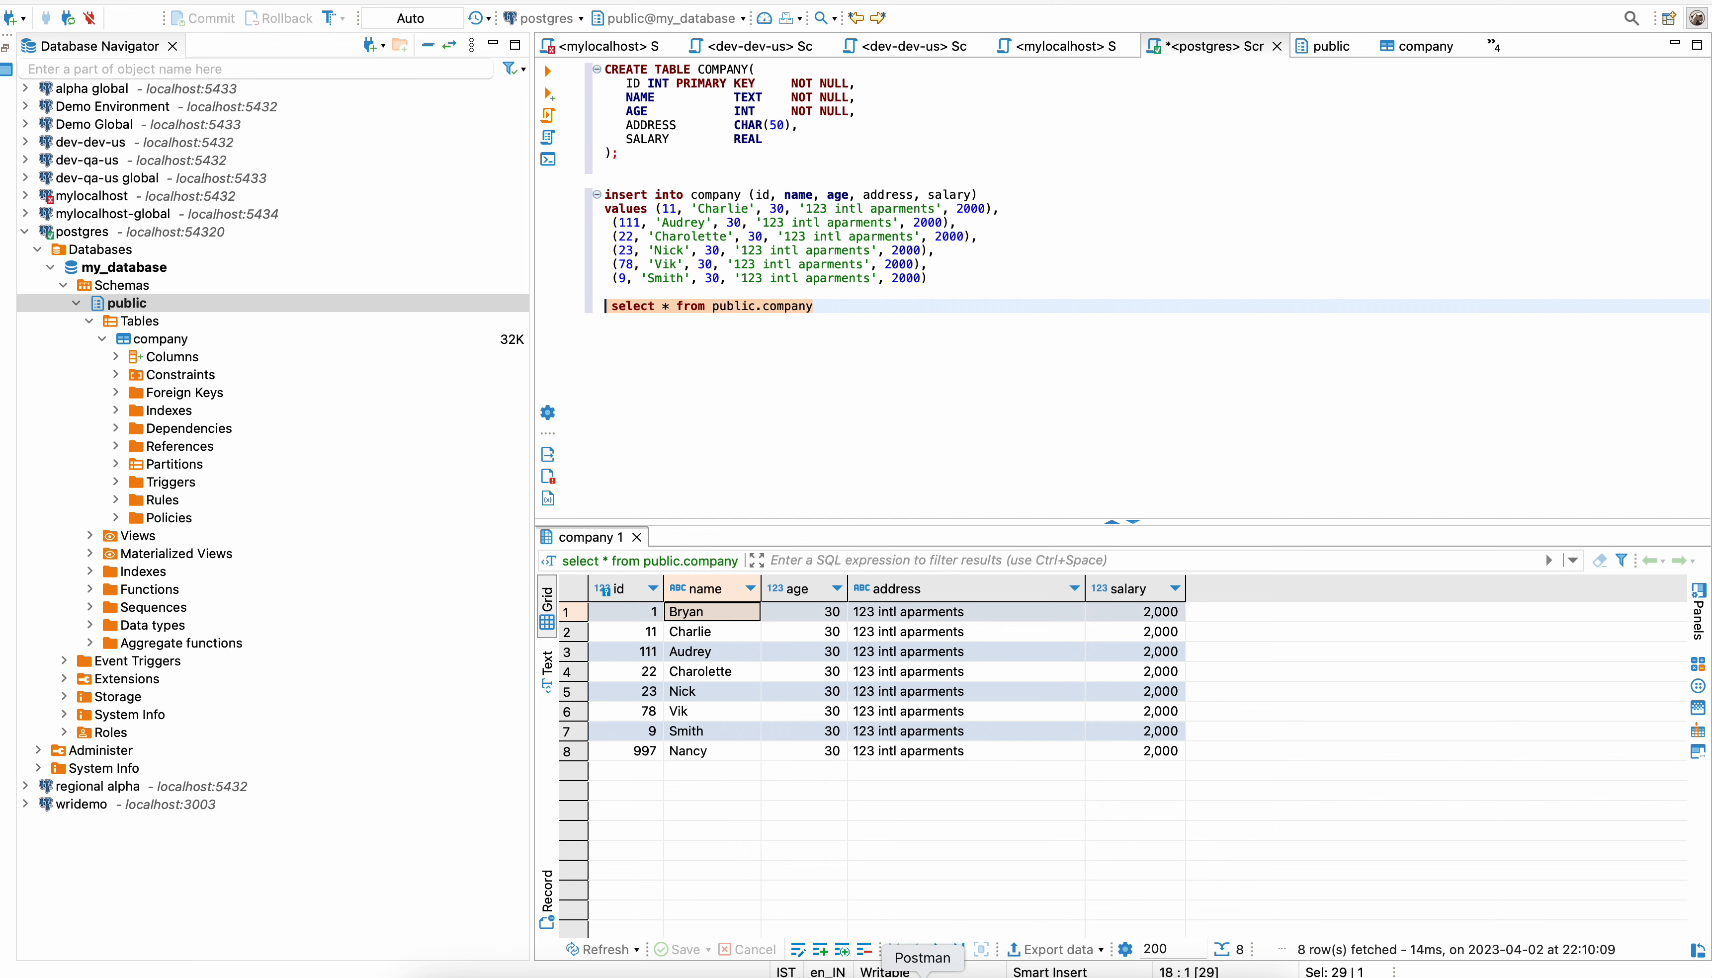
pyautogui.click(923, 973)
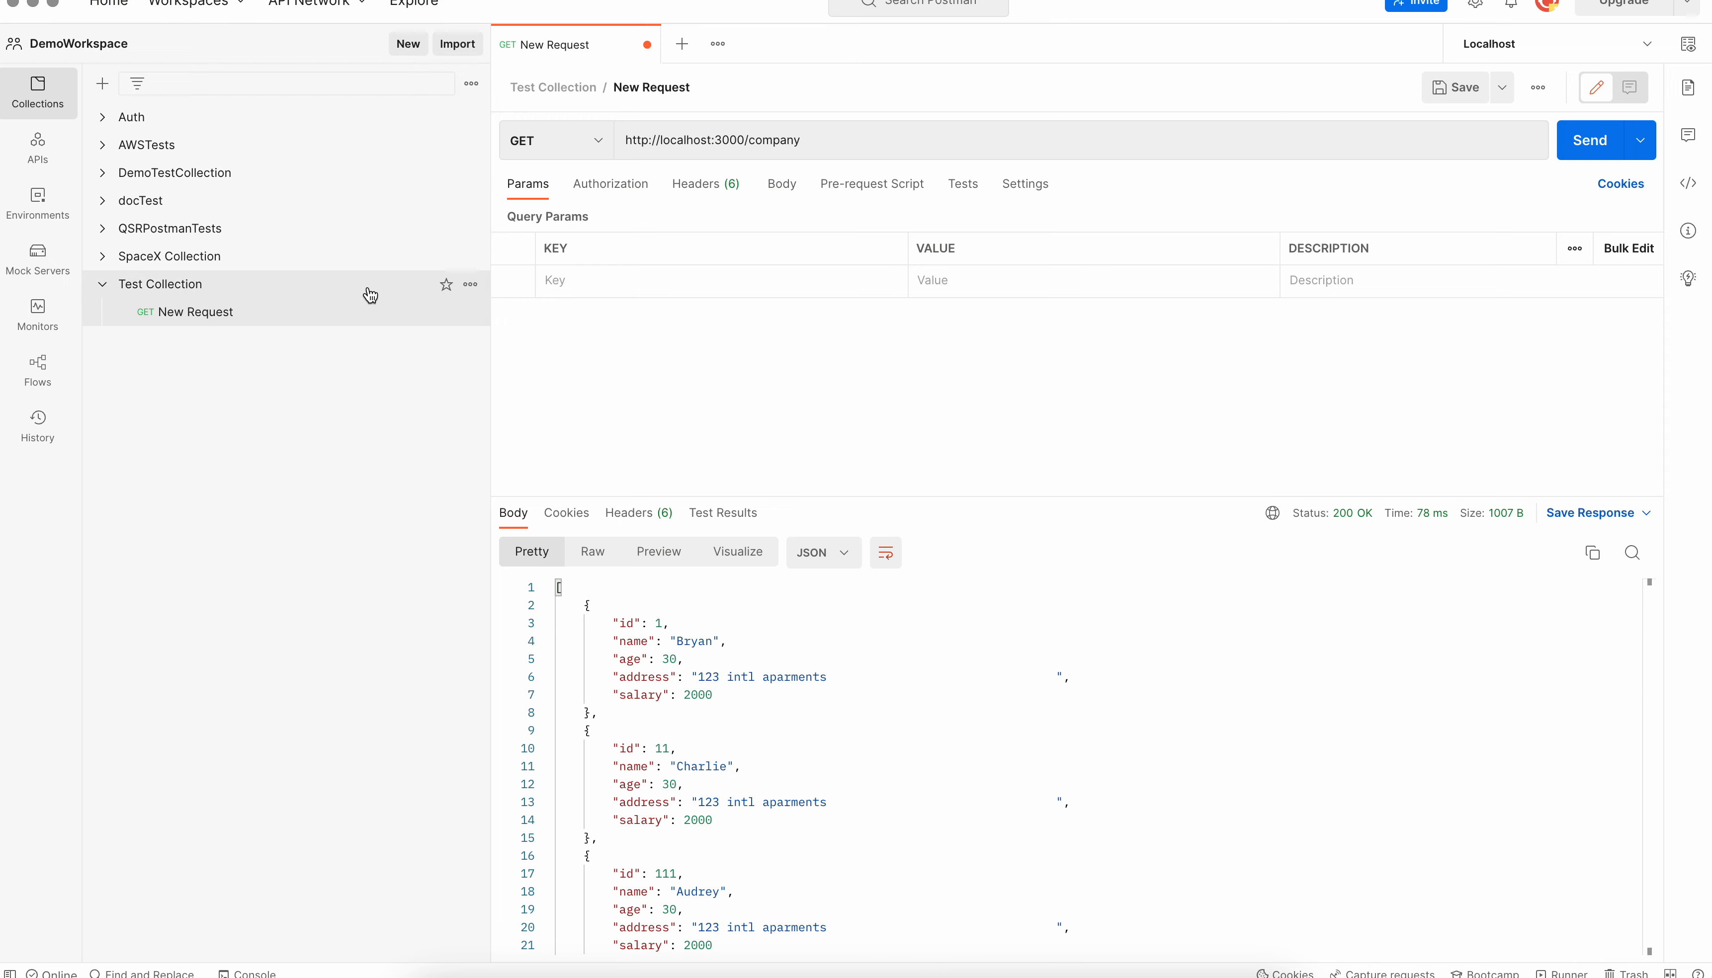
pyautogui.click(397, 289)
pyautogui.click(473, 291)
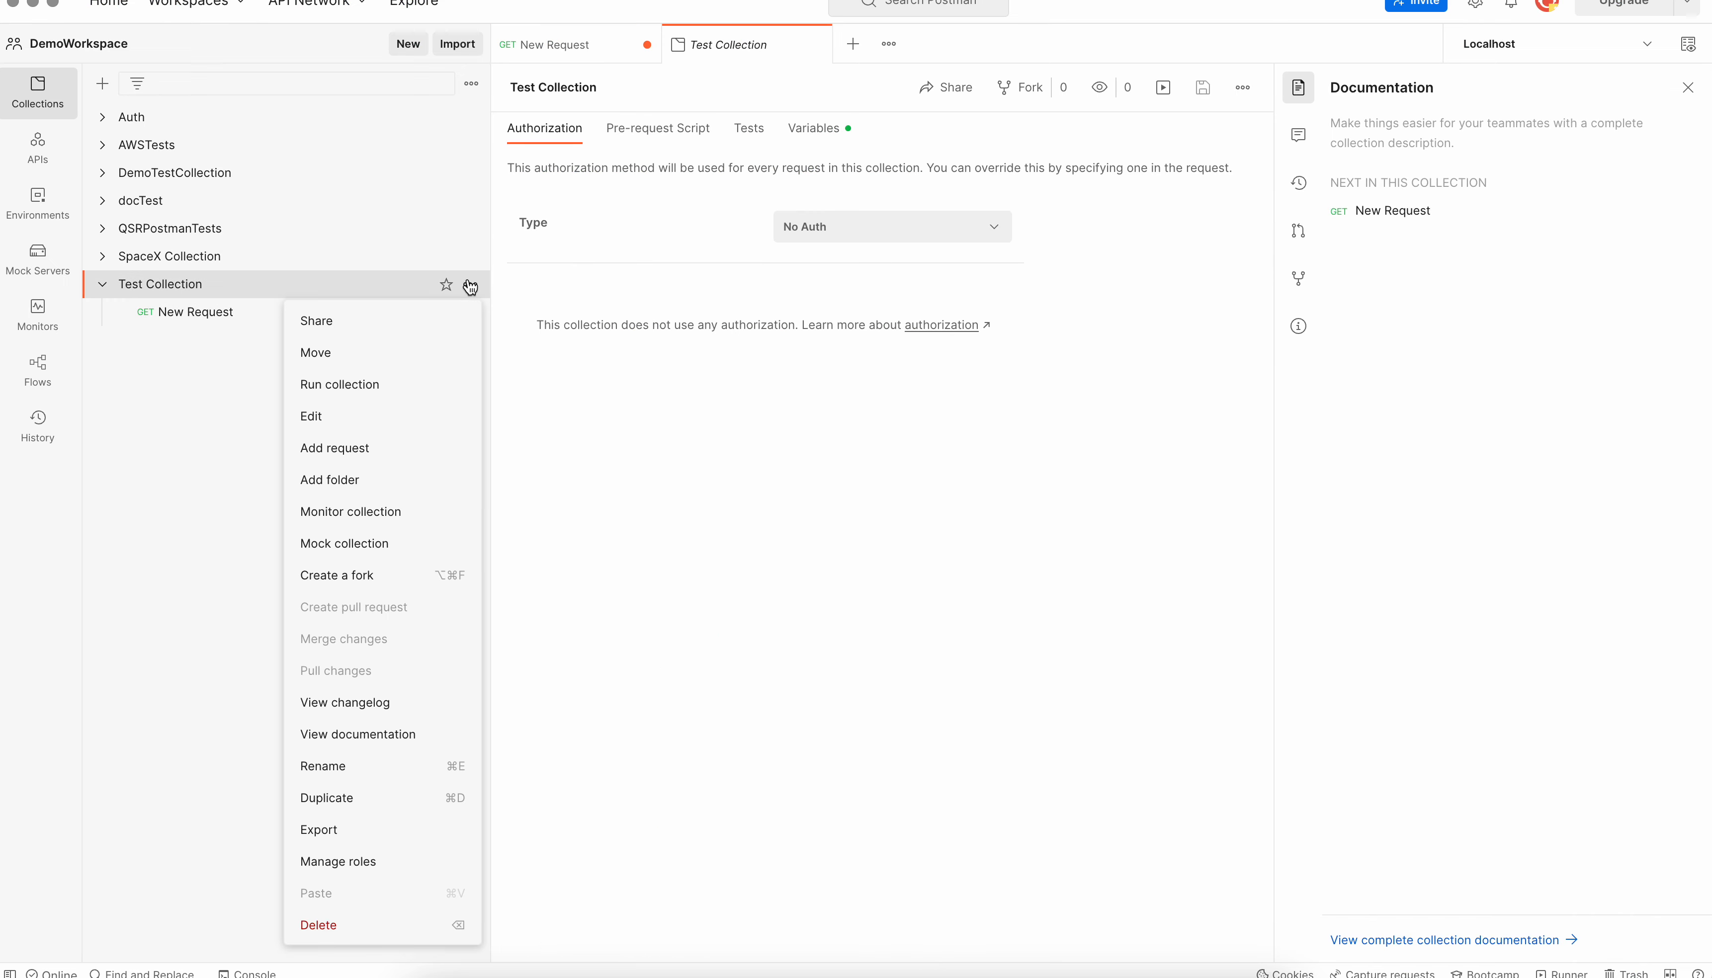
pyautogui.click(396, 448)
pyautogui.click(595, 145)
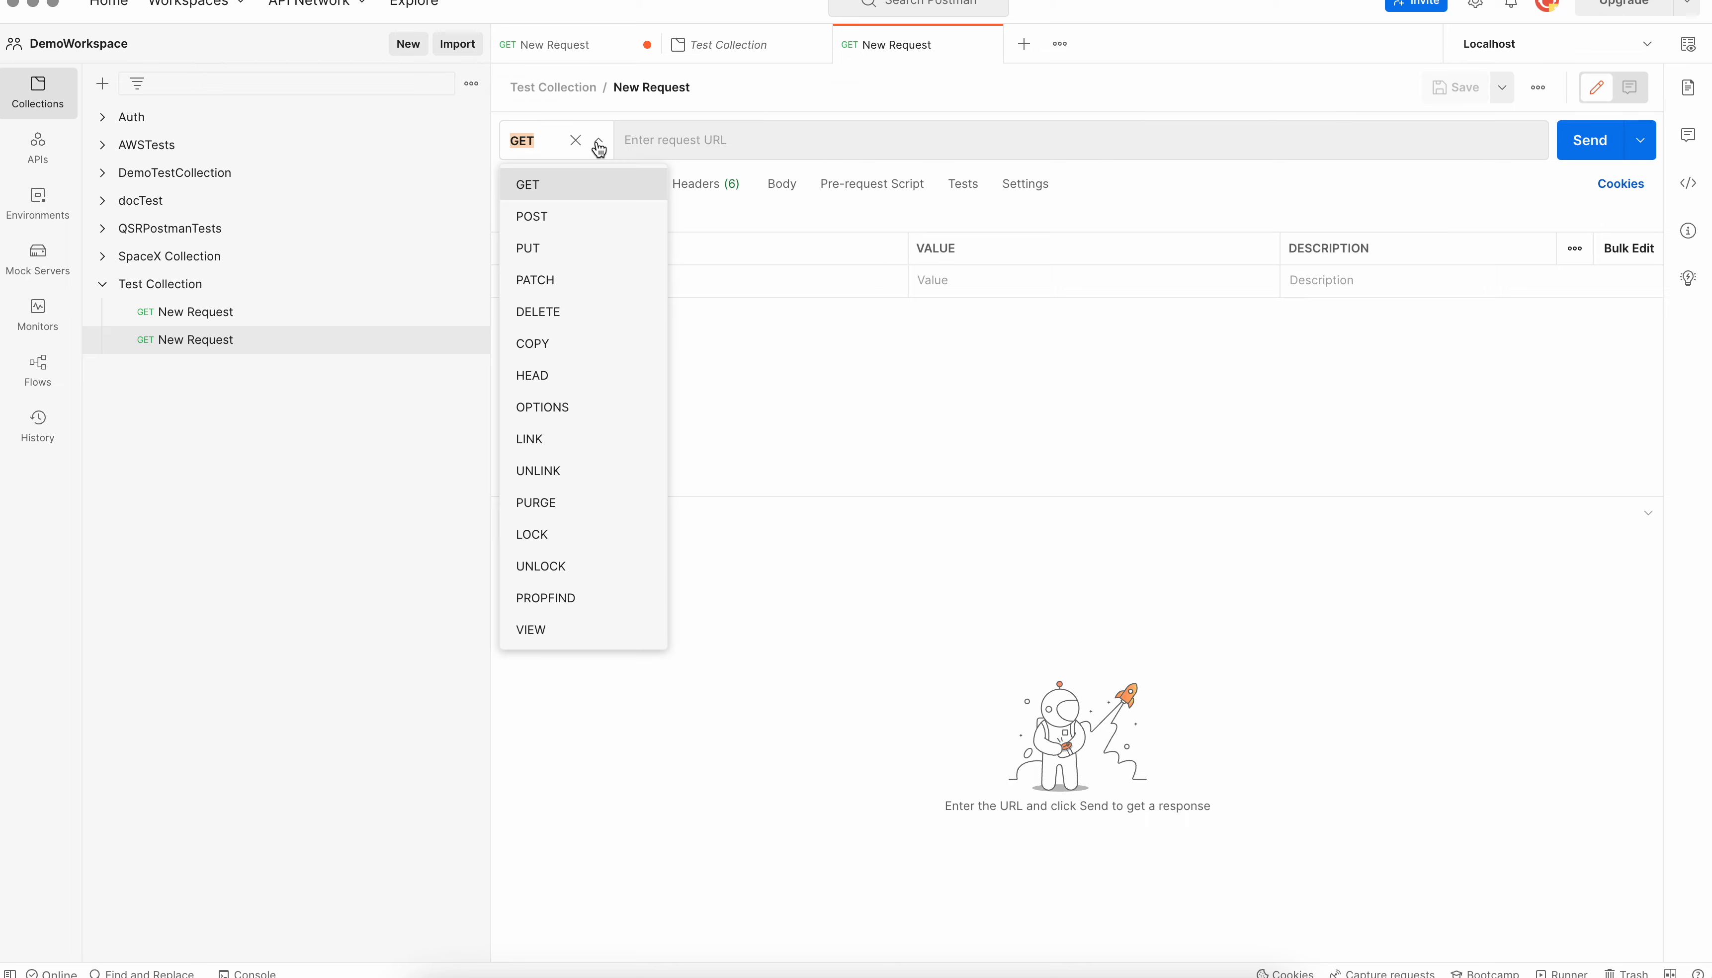
pyautogui.click(578, 214)
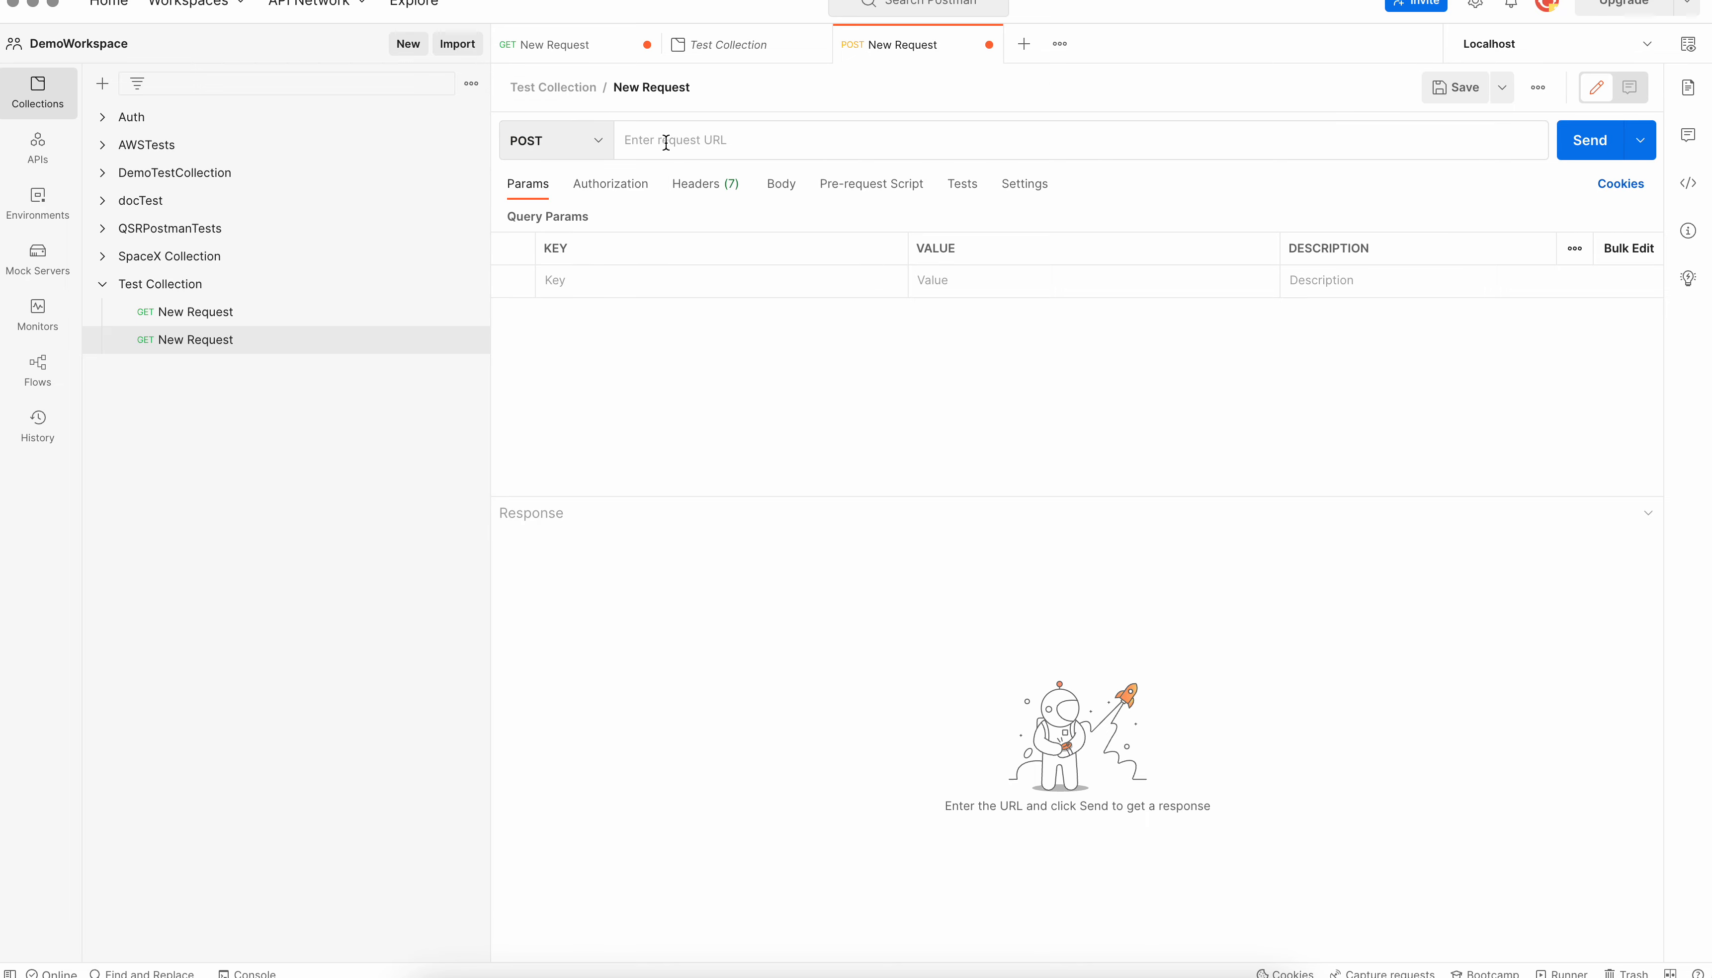
pyautogui.write('h')
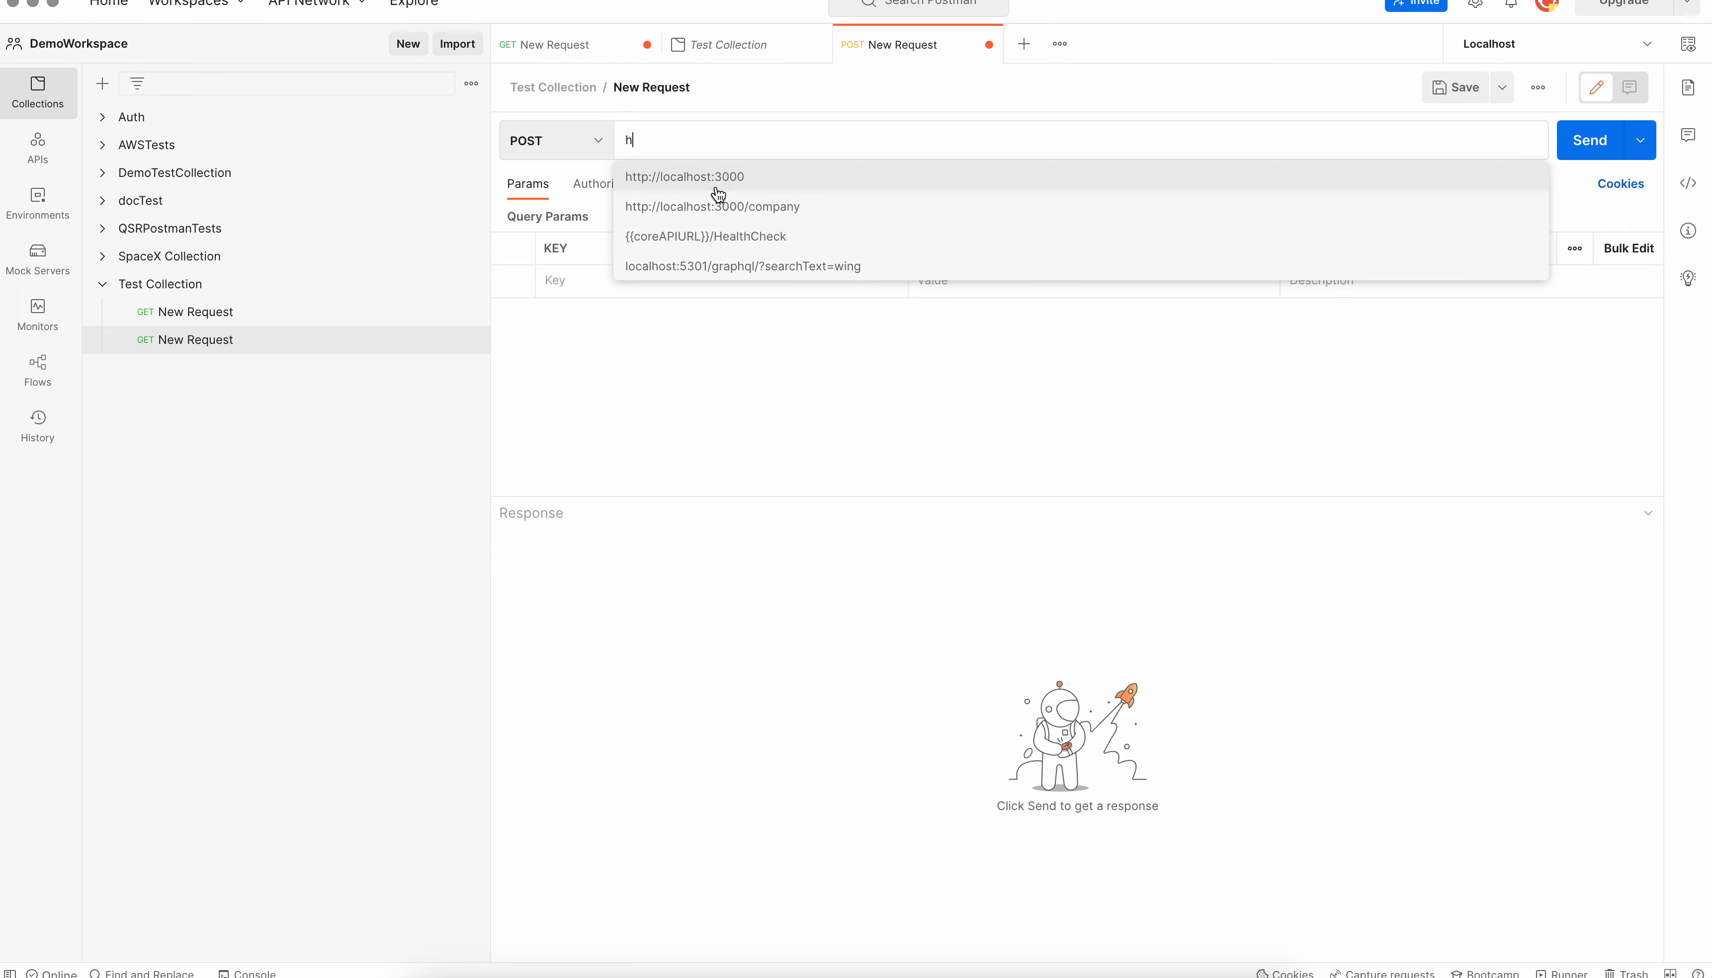
pyautogui.click(725, 213)
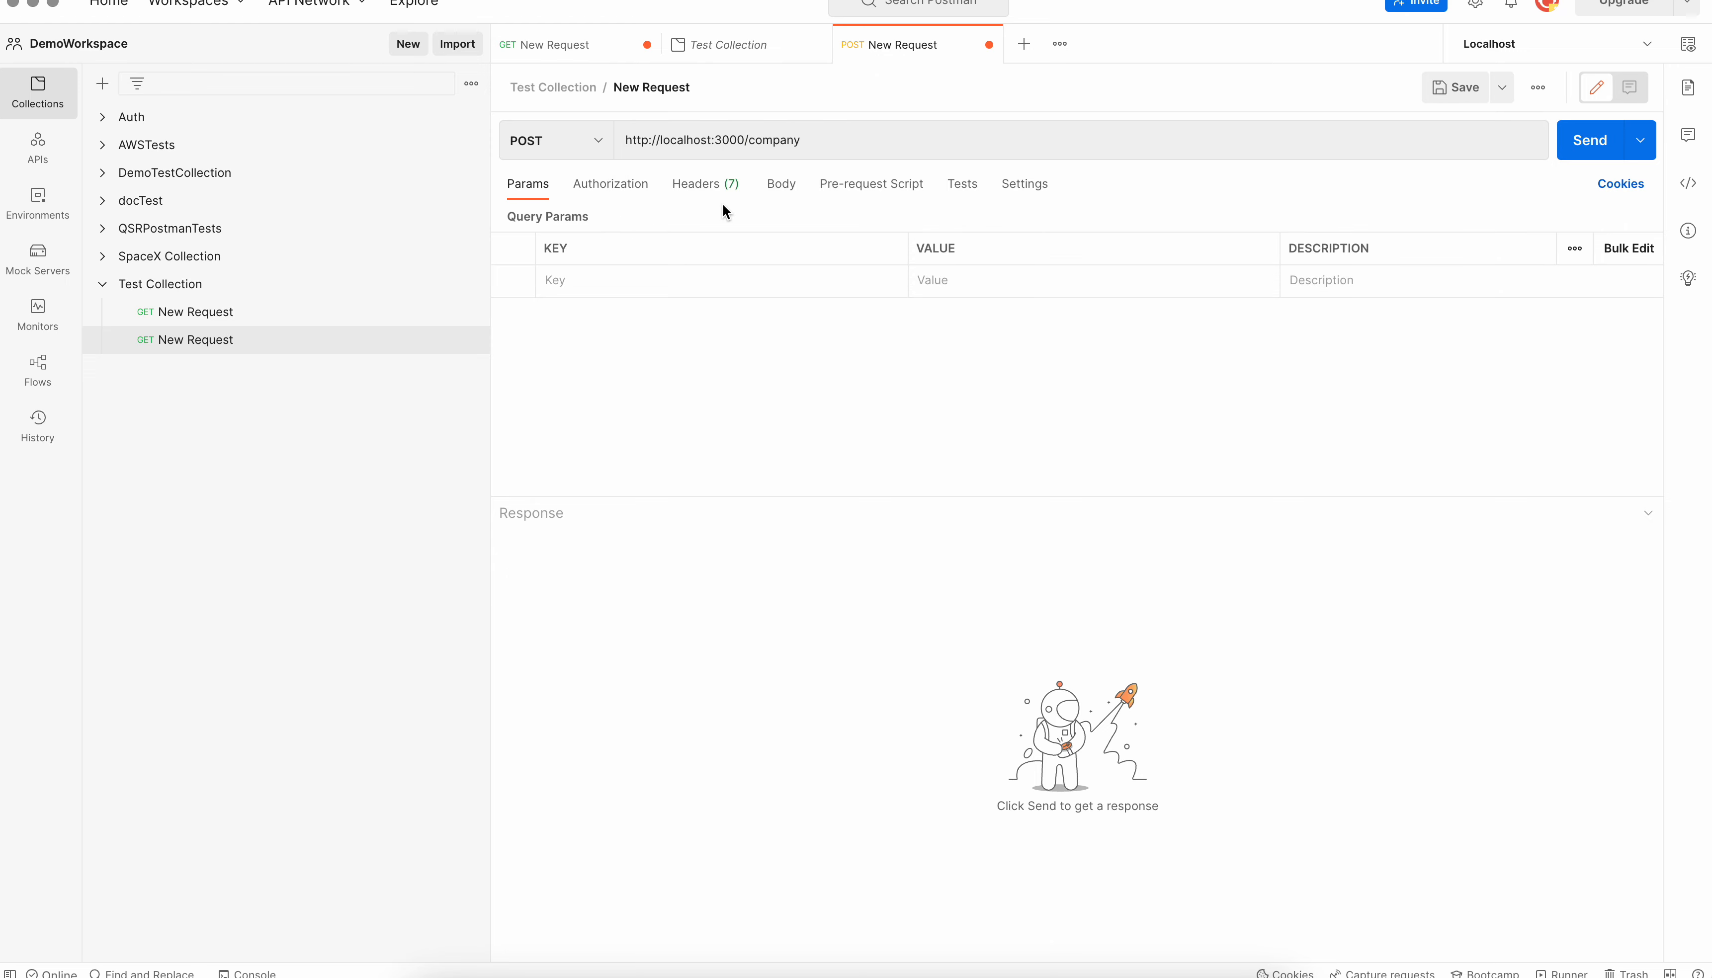
# Set the POST request's body to raw JSON, paste the copied record with id 801, and send the request
pyautogui.click(781, 189)
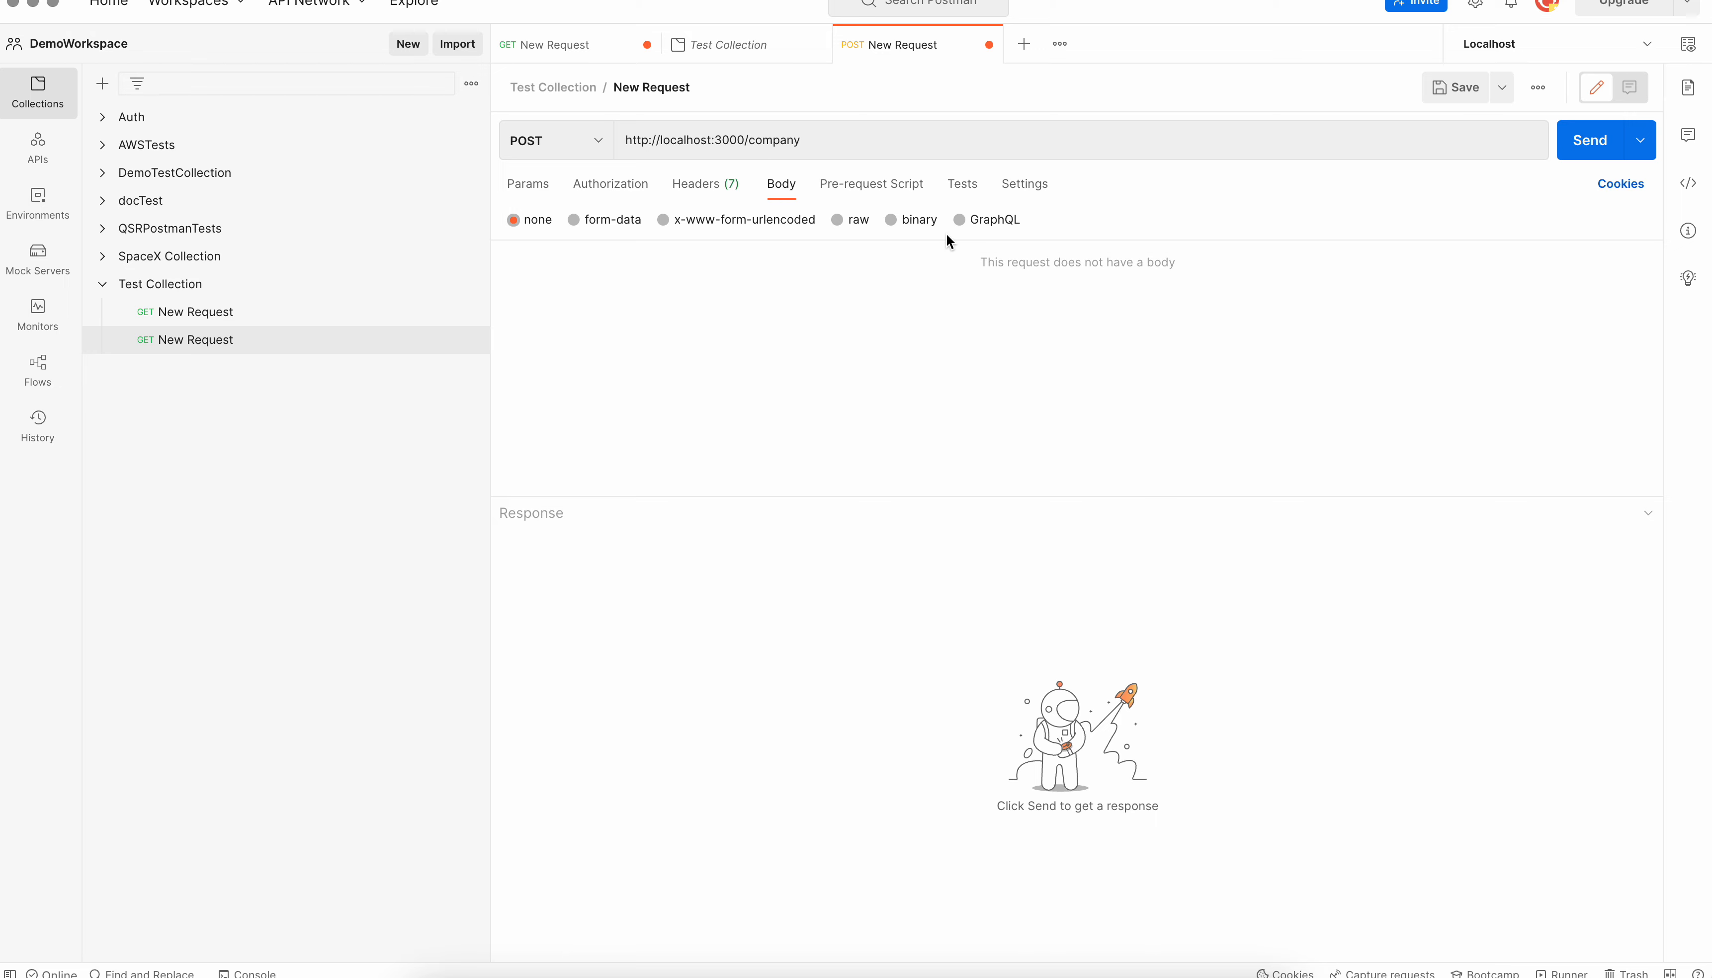
pyautogui.click(842, 219)
pyautogui.click(1082, 231)
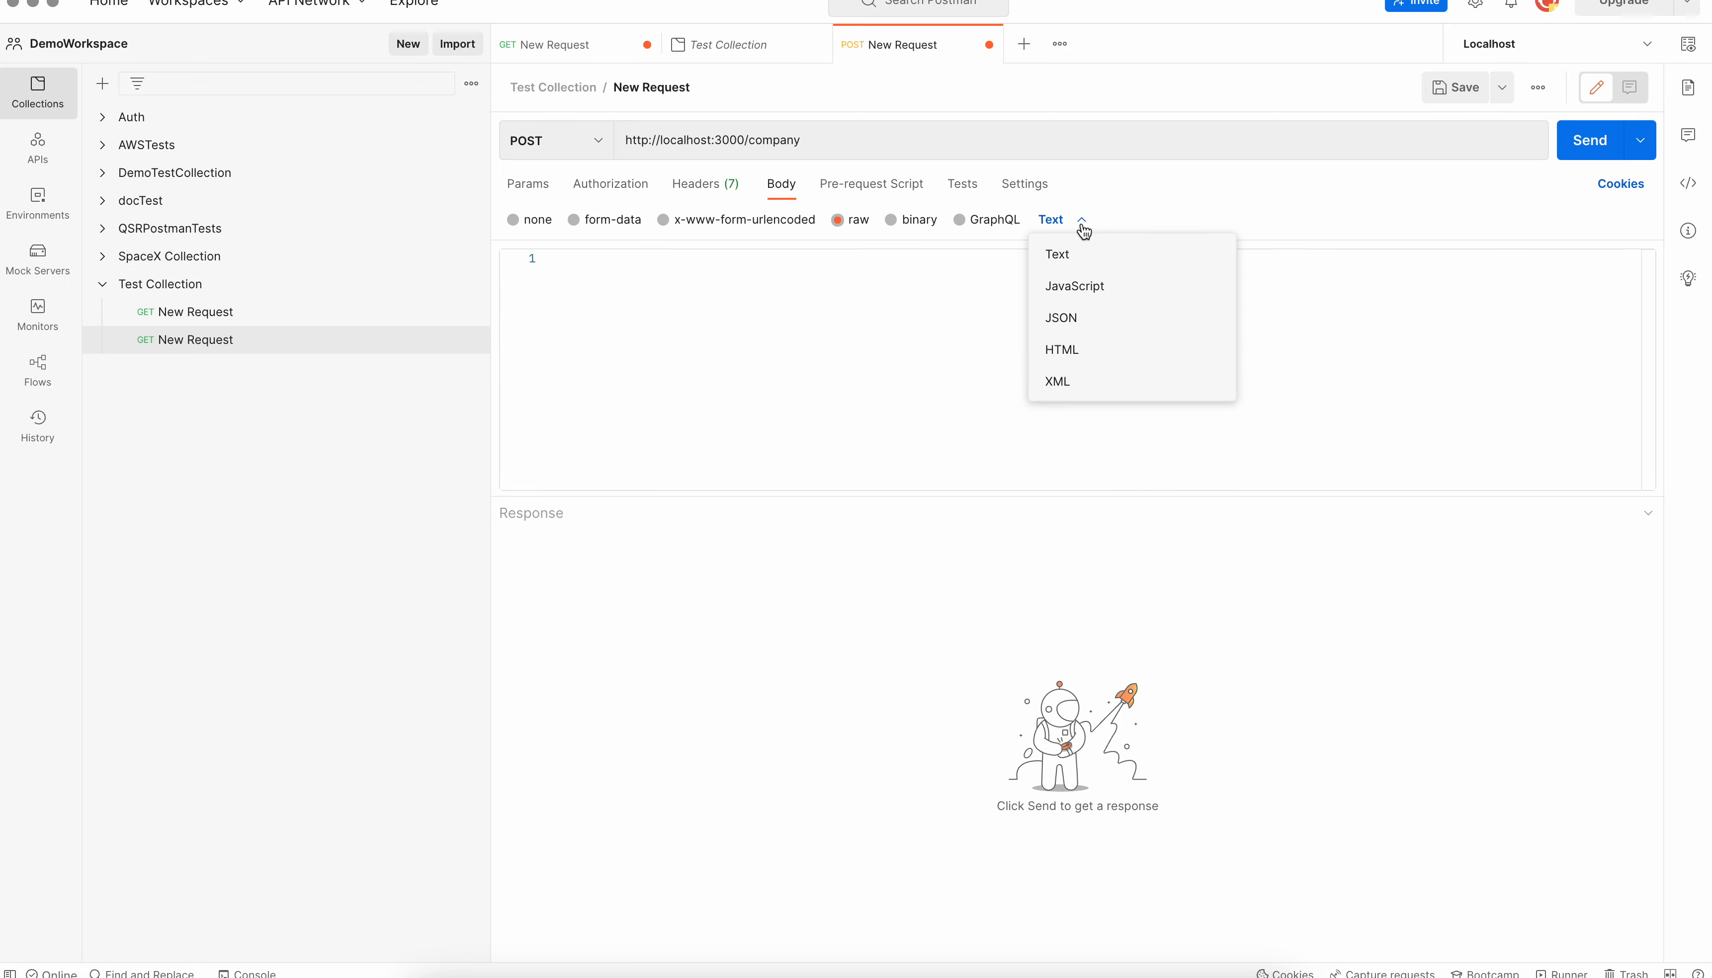
pyautogui.click(1080, 317)
pyautogui.click(820, 270)
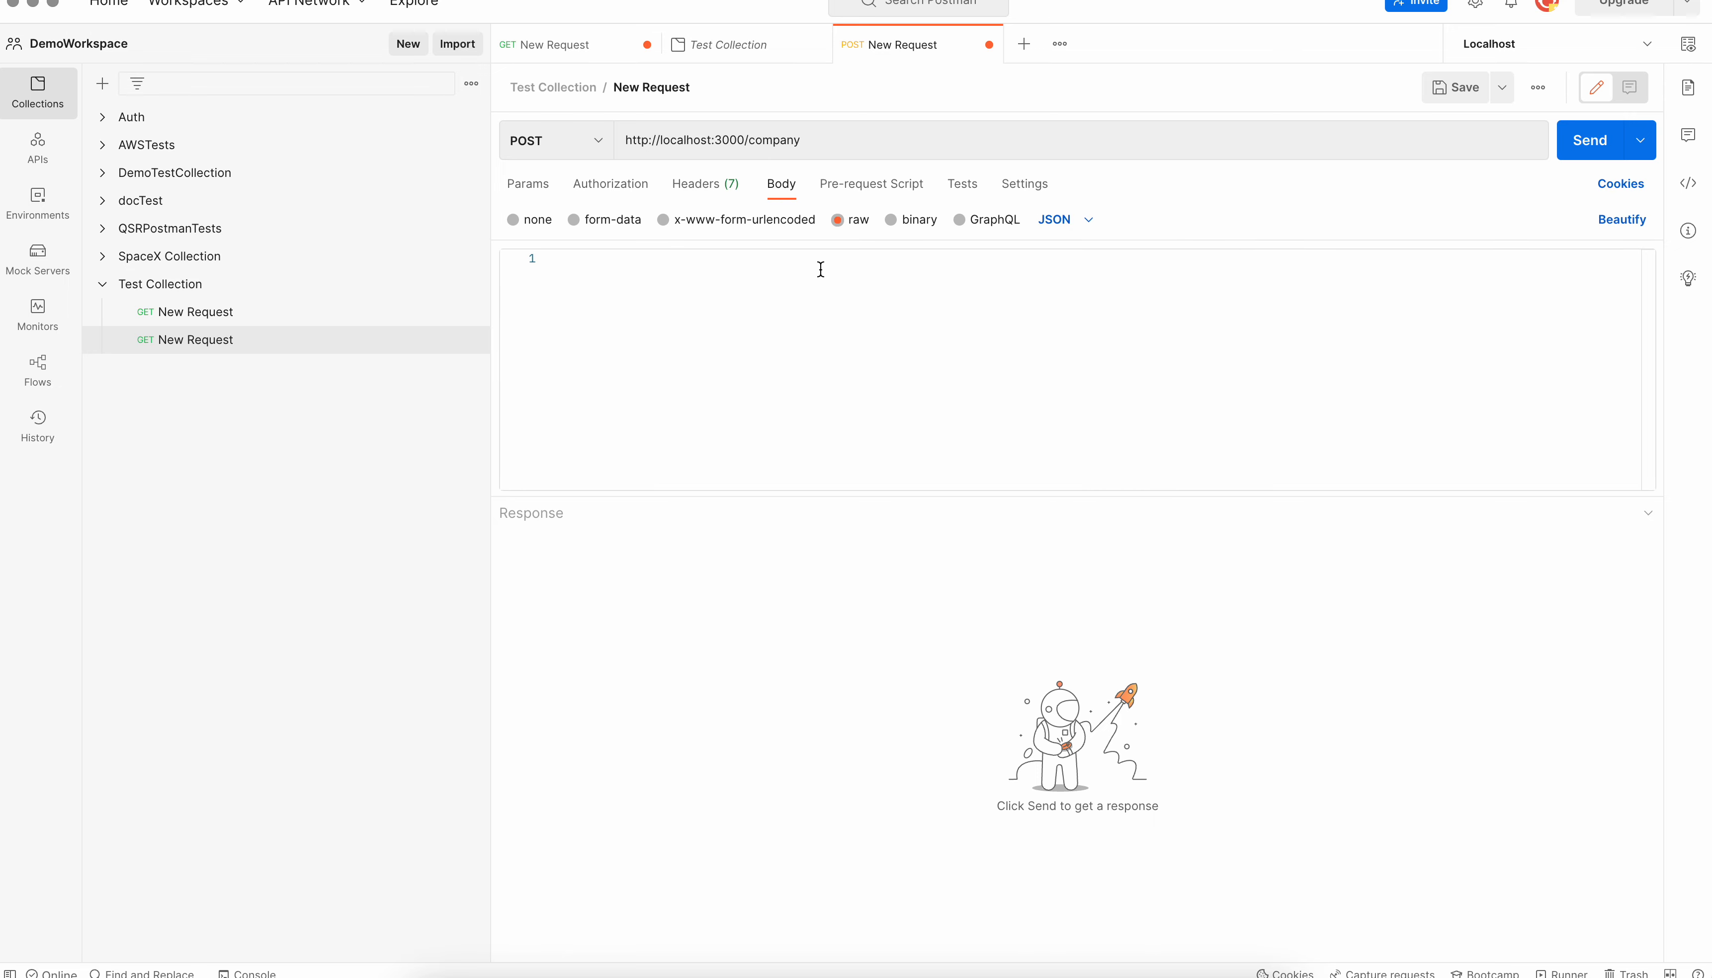
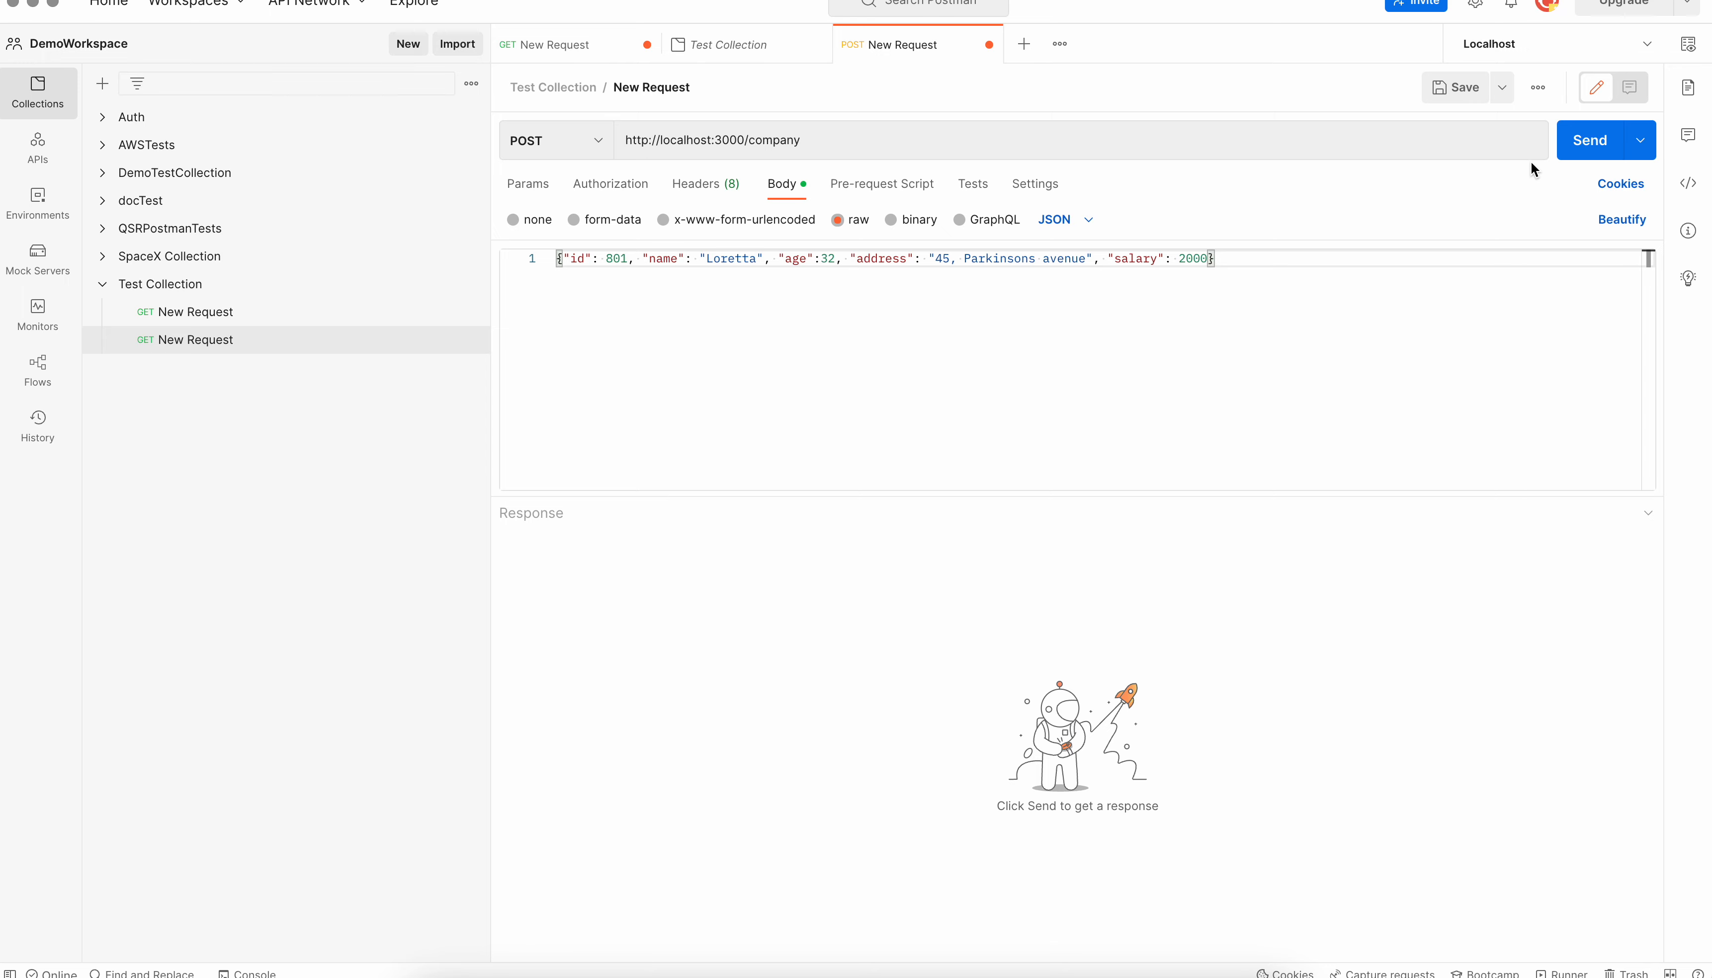
pyautogui.click(1587, 141)
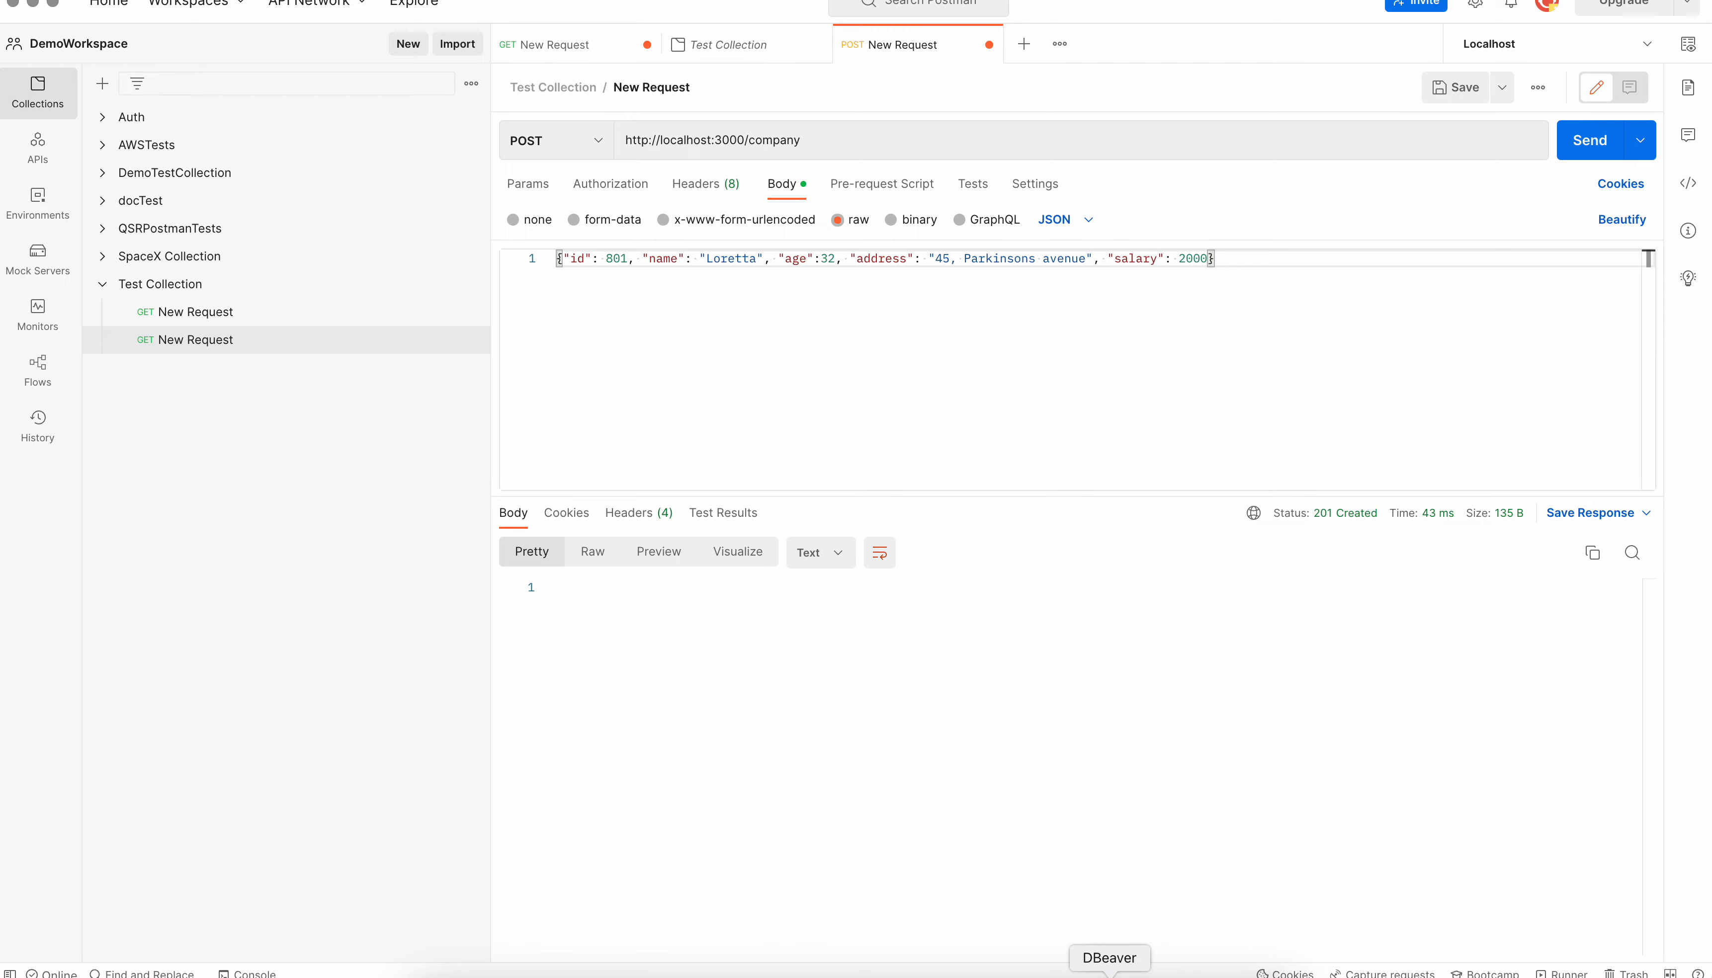
# Switch to DBeaver and rerun the company table query to check for the record with id 801
pyautogui.click(1109, 977)
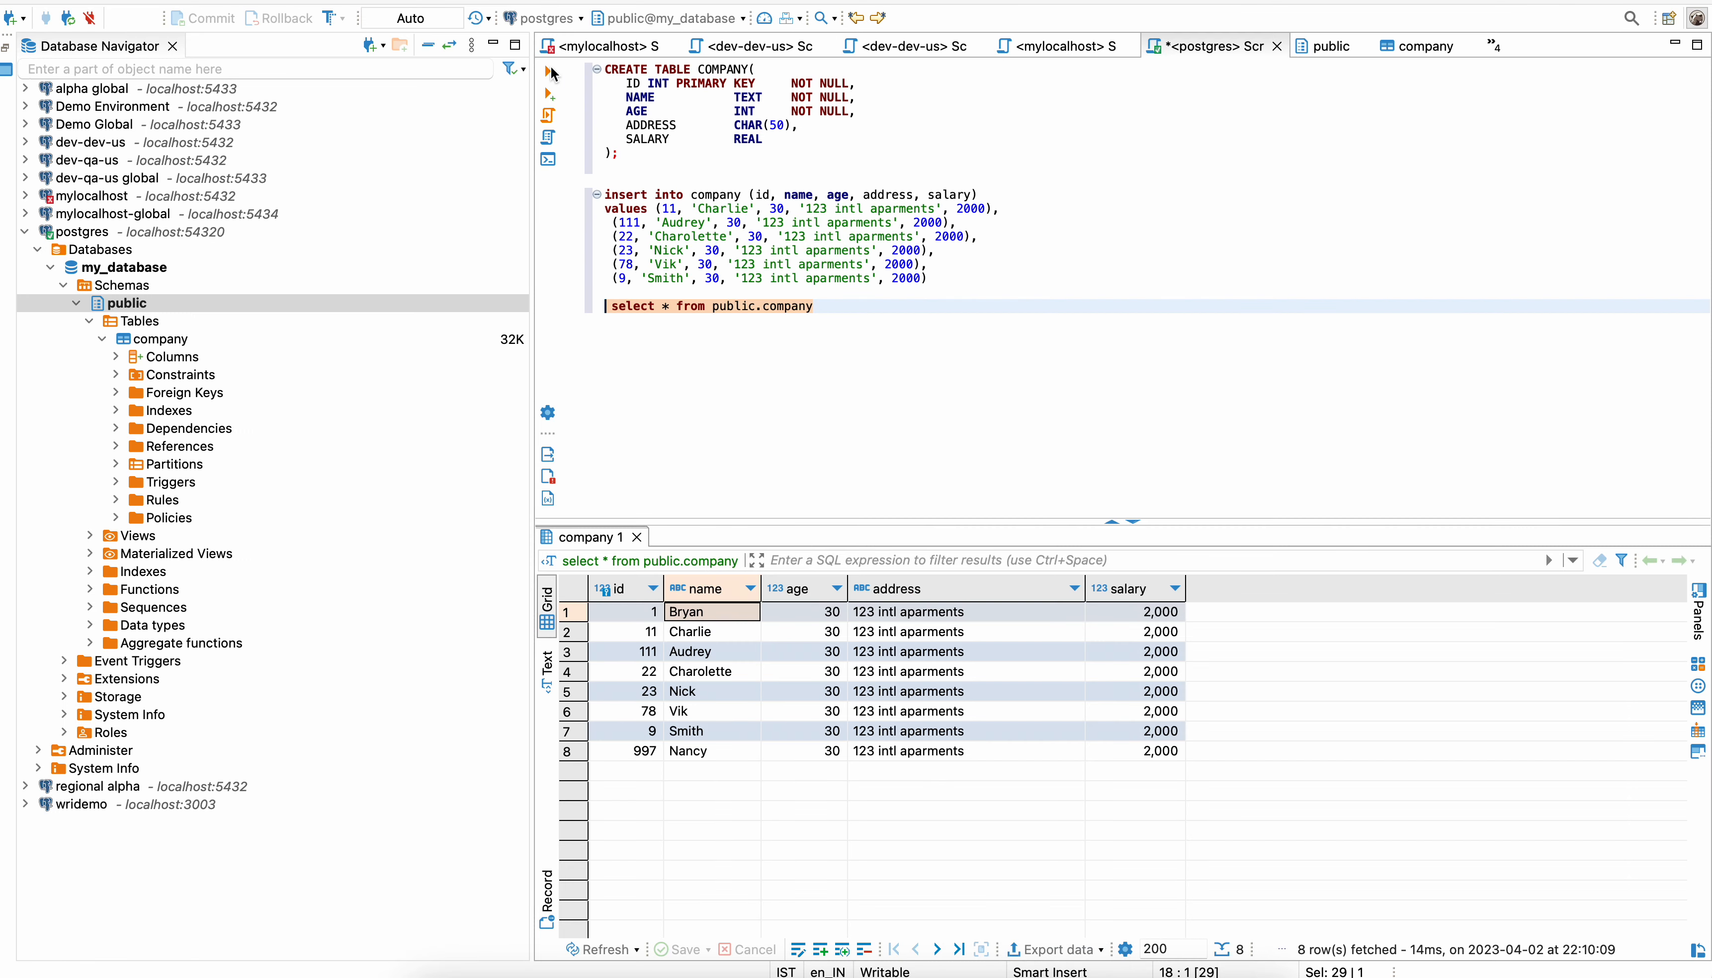
pyautogui.click(548, 72)
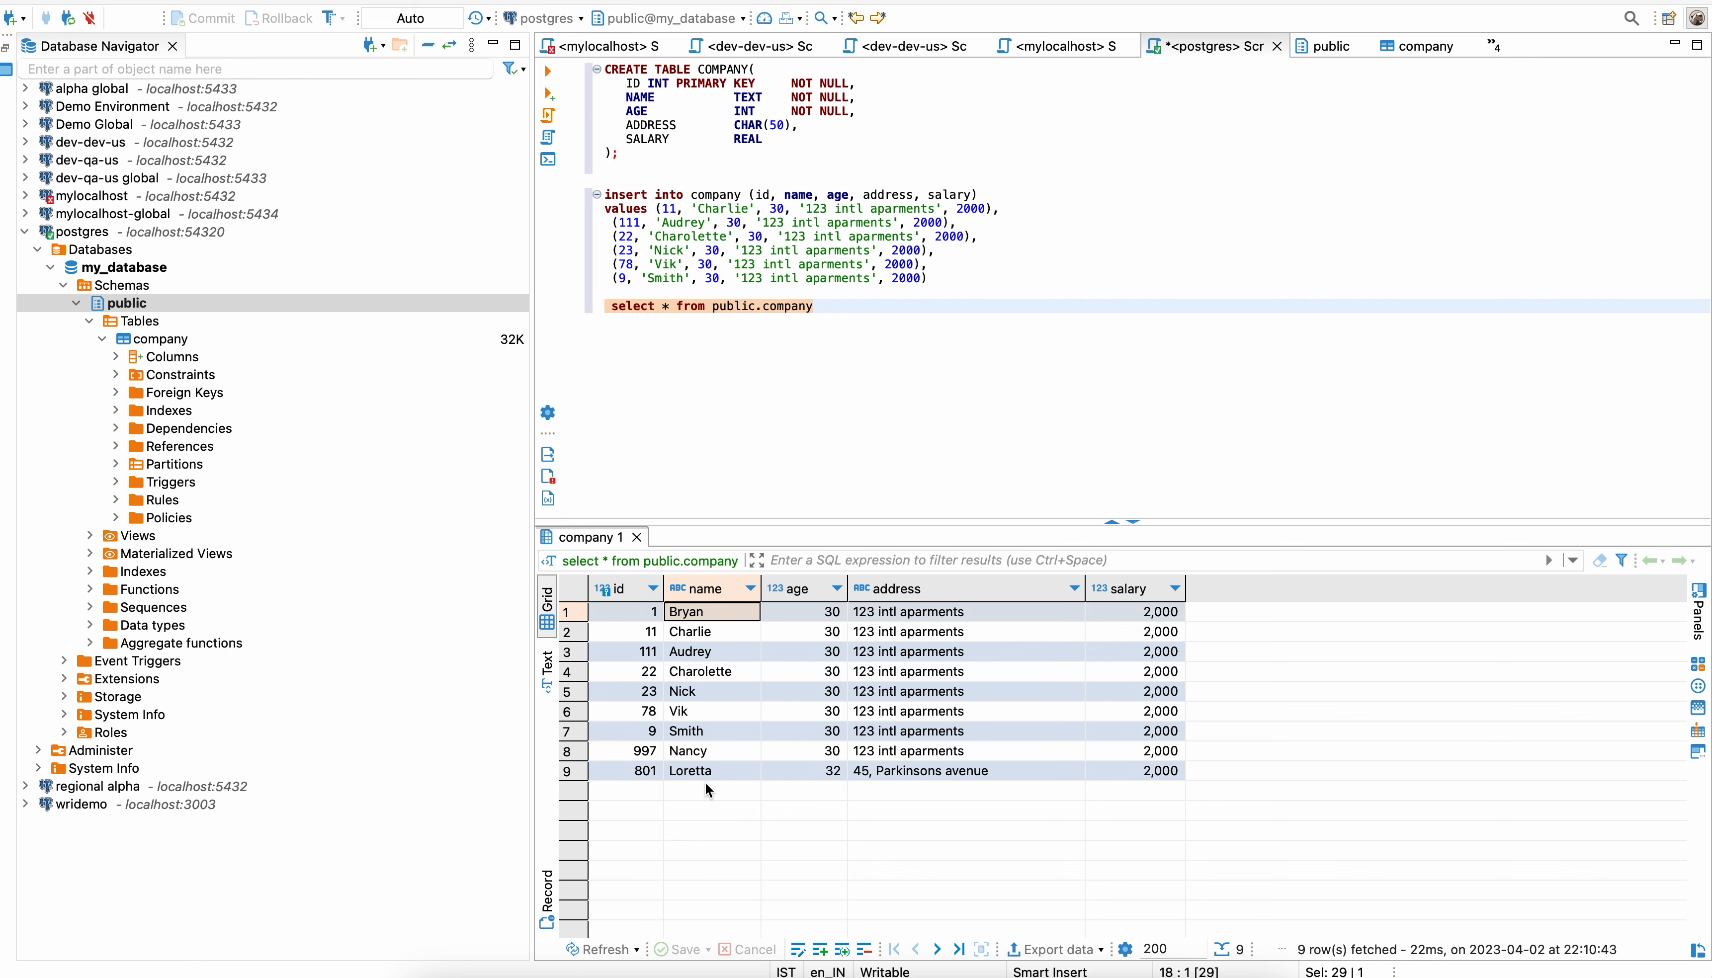